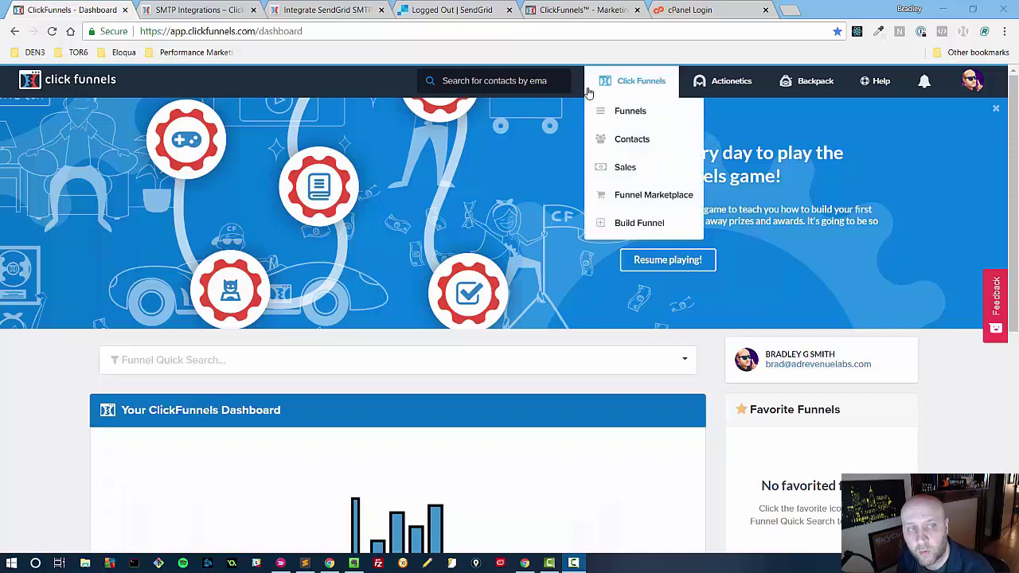
# - Open SMTP Settings from the account dropdown to list the existing SendGrid email configurations
pyautogui.moveTo(972, 86)
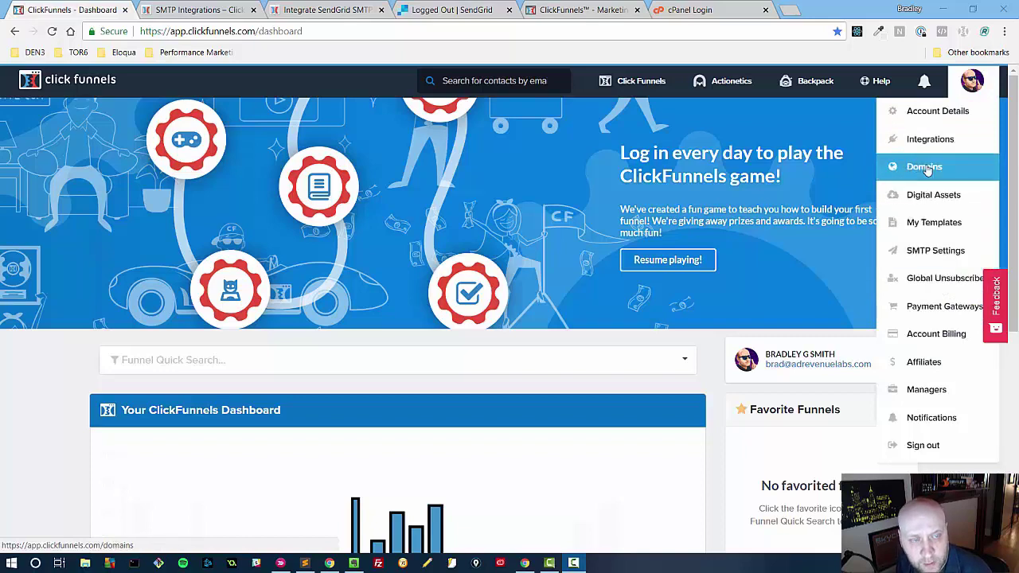
pyautogui.click(911, 252)
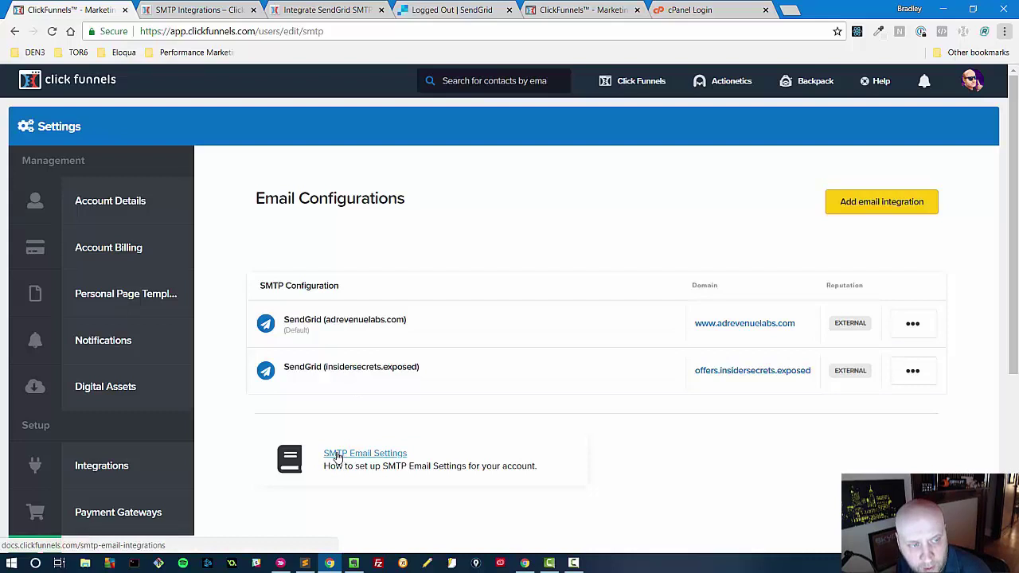
# - Close the two old help tabs and open the SMTP Integrations help article in a new tab
pyautogui.click(253, 11)
pyautogui.click(253, 11)
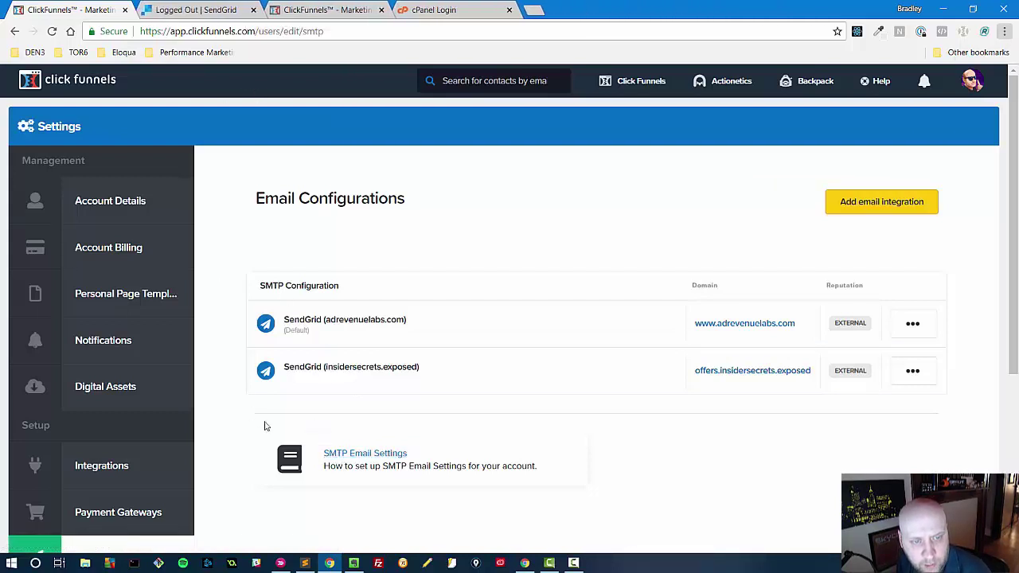
pyautogui.middleClick(350, 453)
pyautogui.click(206, 6)
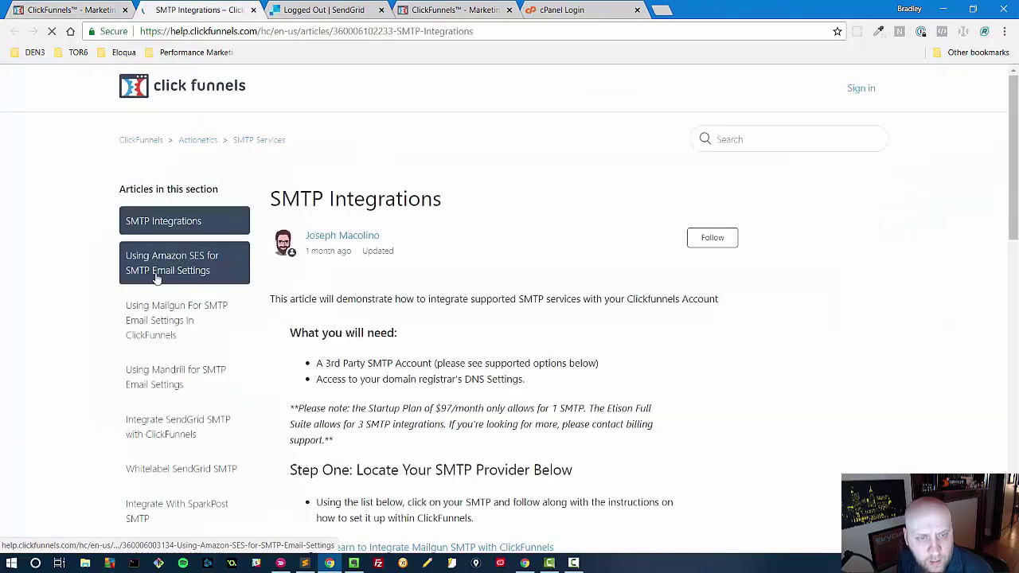
pyautogui.scroll(-4, 427, 380)
pyautogui.scroll(-1, 436, 381)
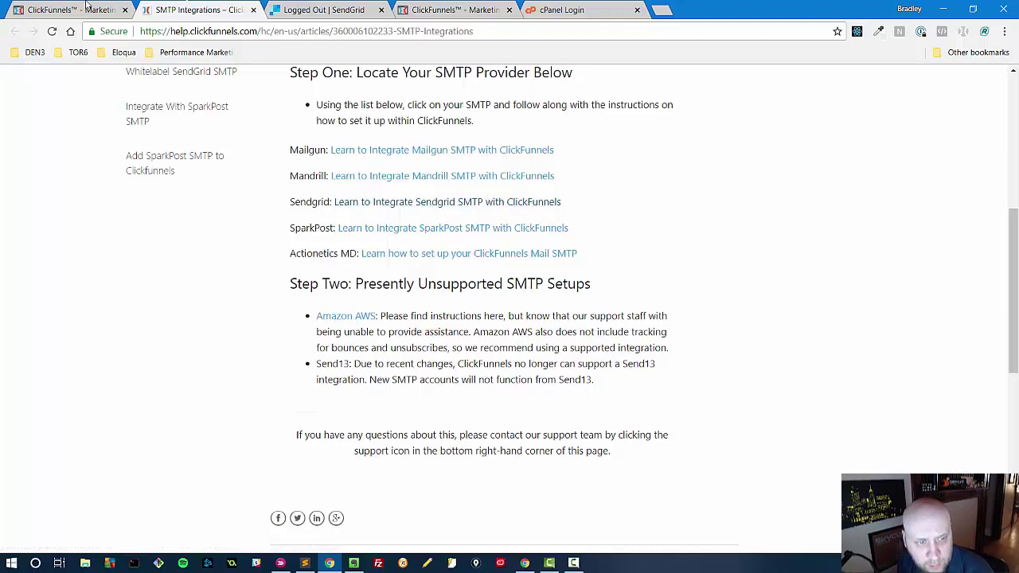
# - Open the SendGrid integration guide, then return to the Email Configurations page
pyautogui.click(388, 204)
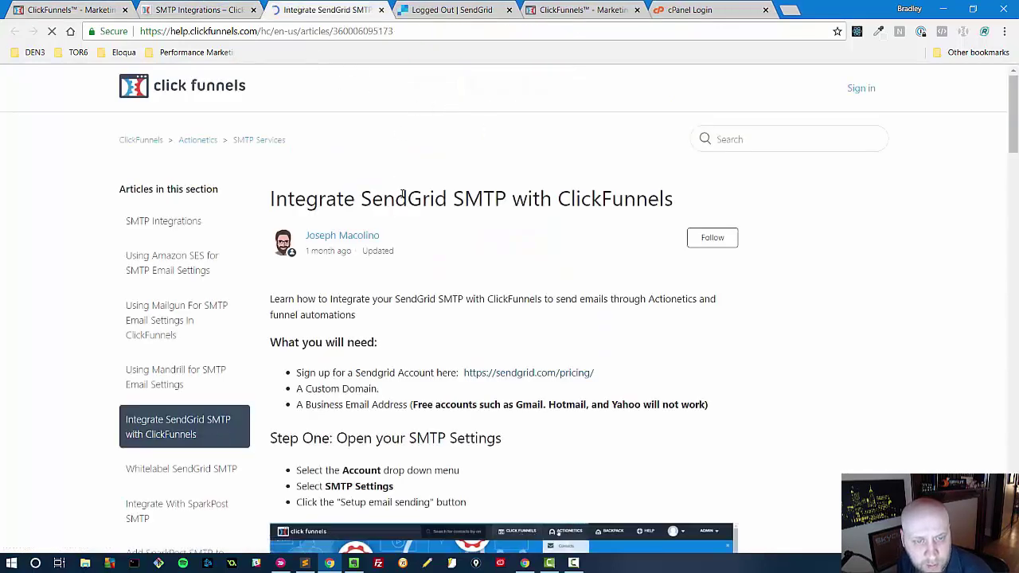
pyautogui.click(199, 10)
pyautogui.hotkey('alt', 'space')
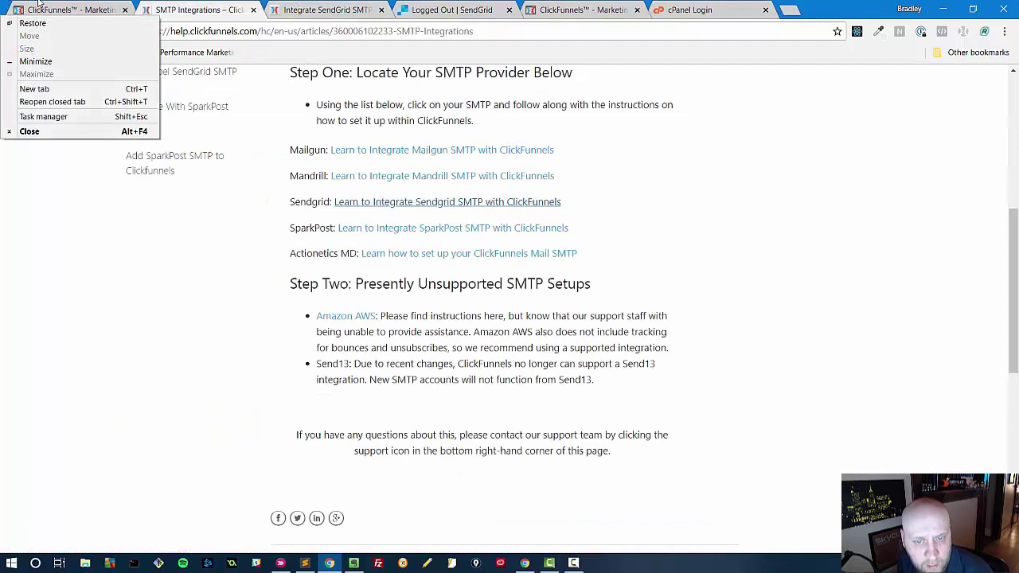
pyautogui.click(48, 9)
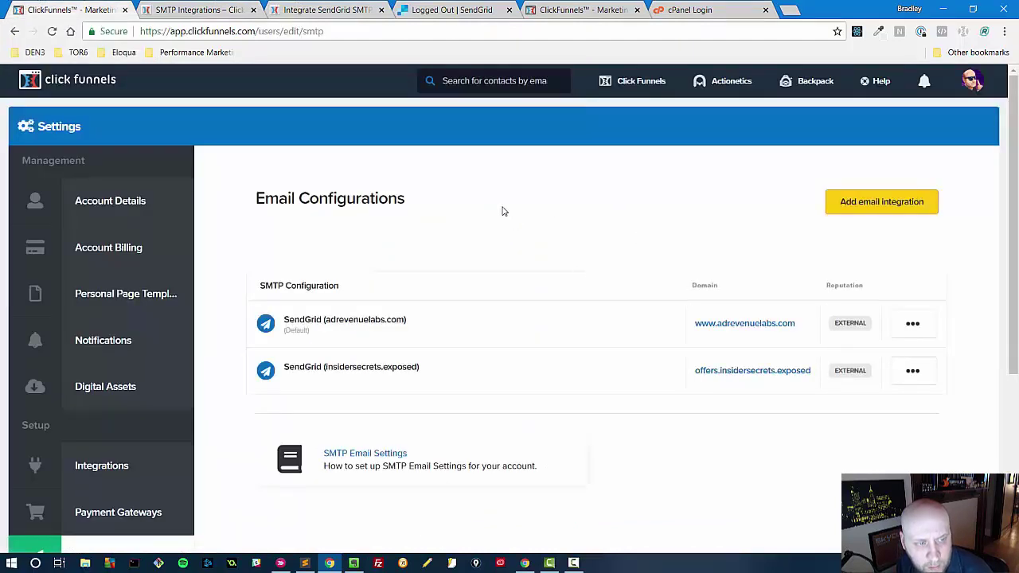
# - Add a new email integration titled SendGrid, with the sender's name in parentheses
pyautogui.click(862, 203)
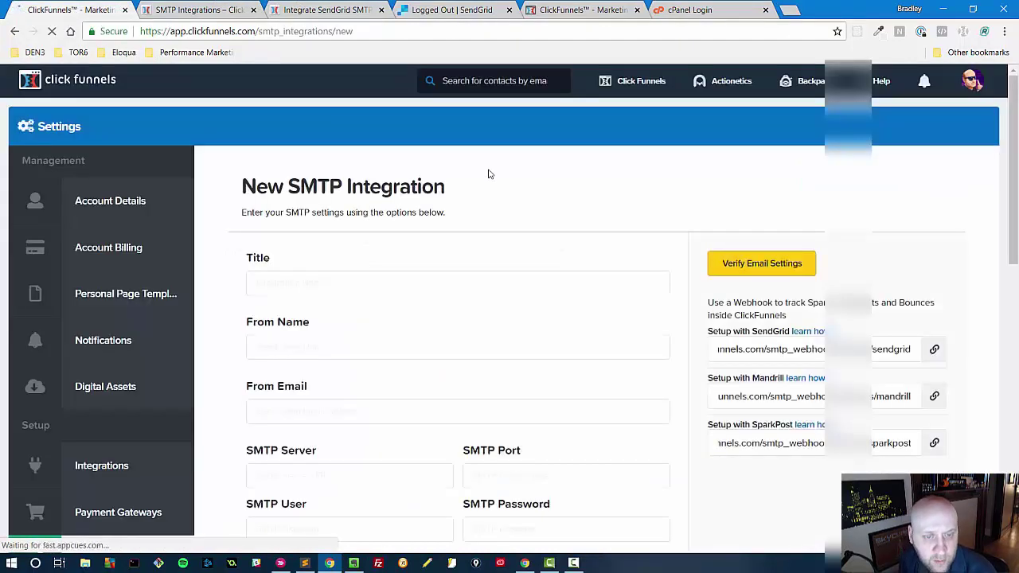
pyautogui.click(298, 276)
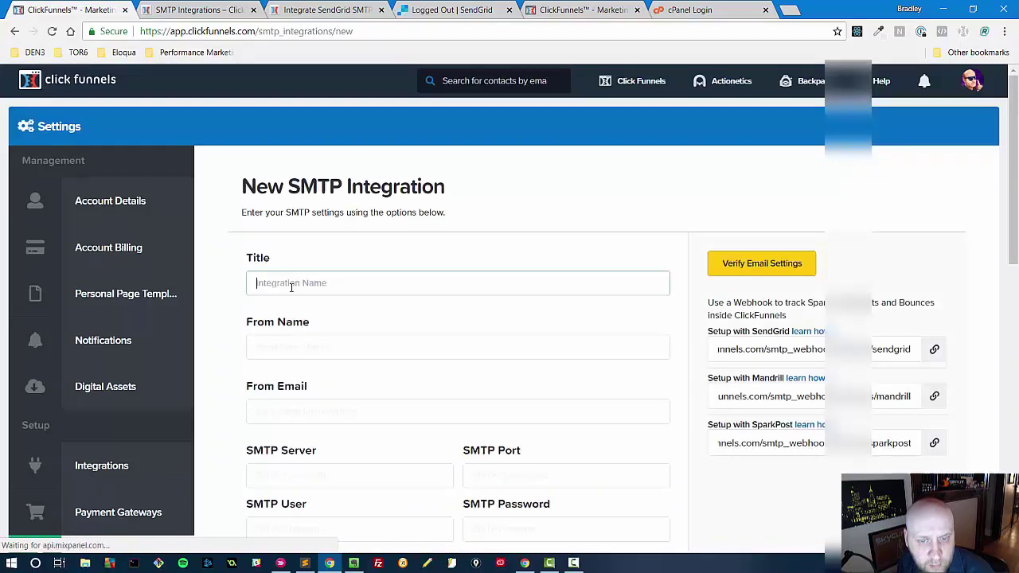
pyautogui.write('Sne')
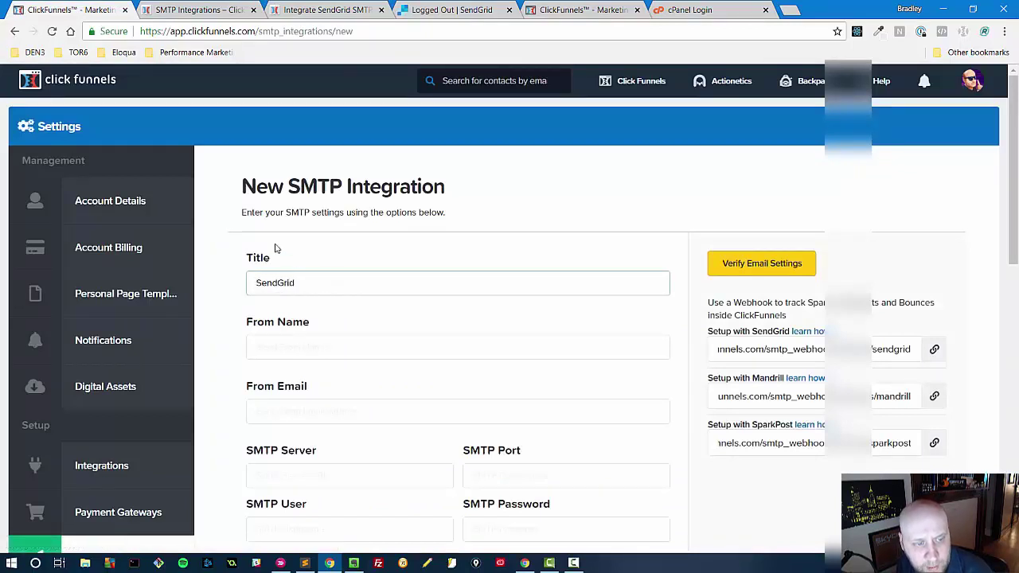
pyautogui.click(203, 8)
pyautogui.scroll(2, 728, 307)
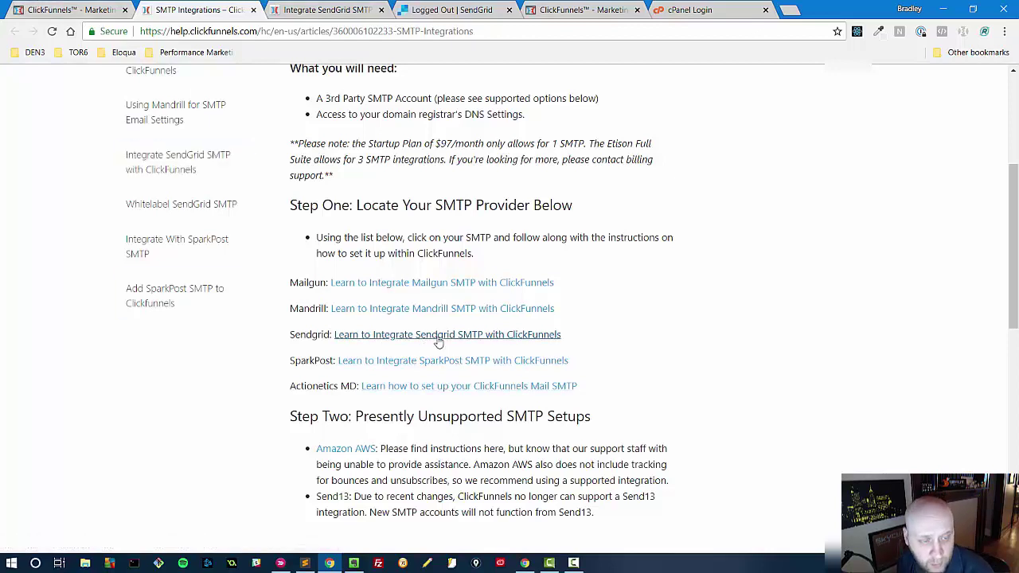
pyautogui.click(96, 9)
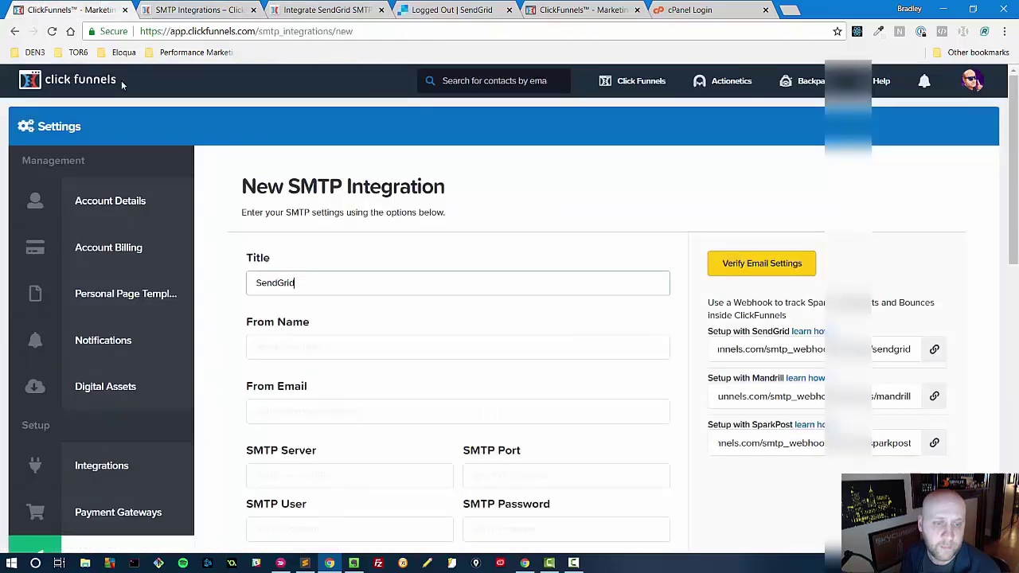
pyautogui.click(346, 348)
pyautogui.hotkey('shift', 'Tab')
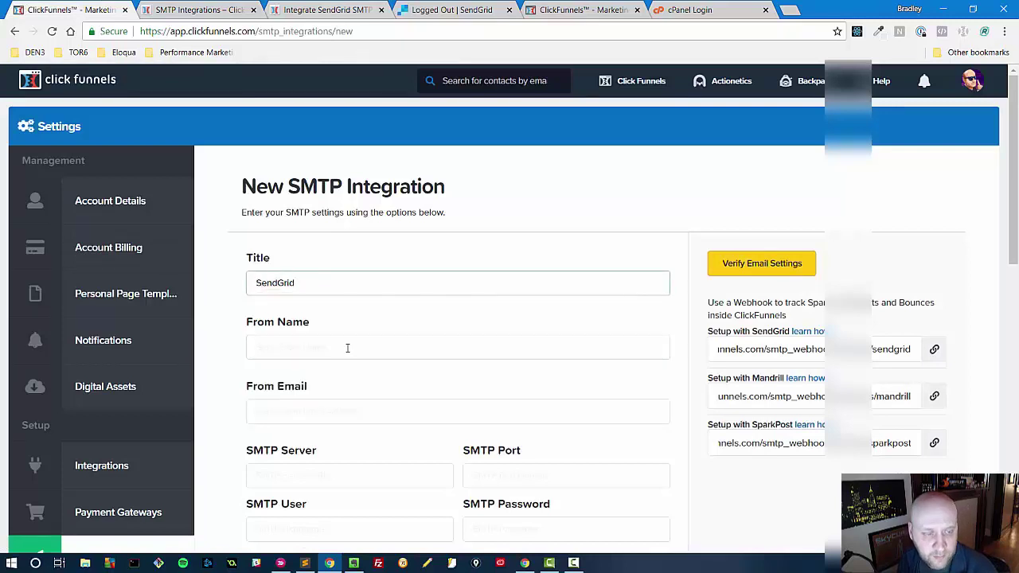
pyautogui.write('(bradleygsmith.com')
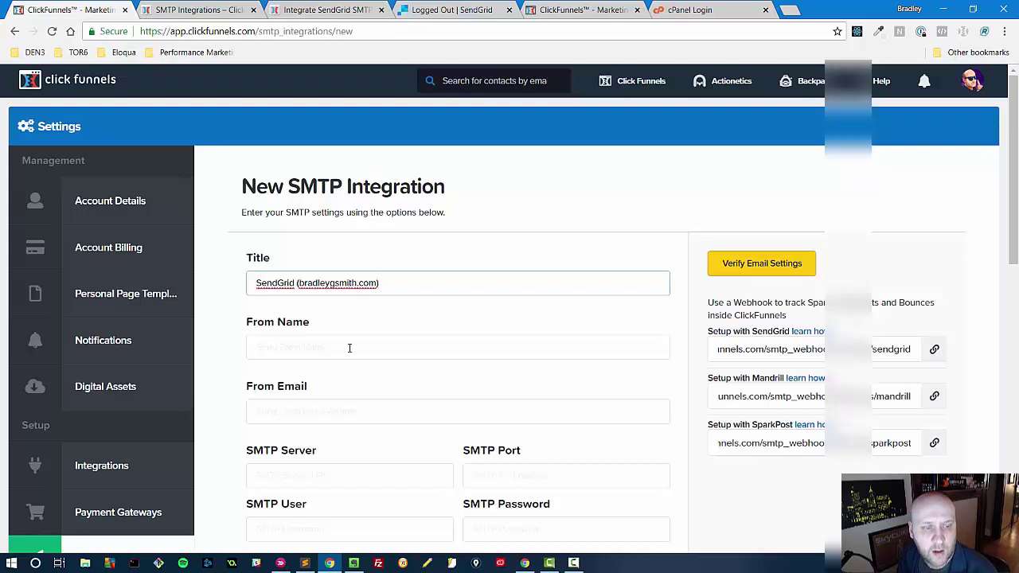
# - Autofill the From Name and change the From Email to a contact@ address on the sender's domain
pyautogui.click(294, 353)
pyautogui.click(261, 371)
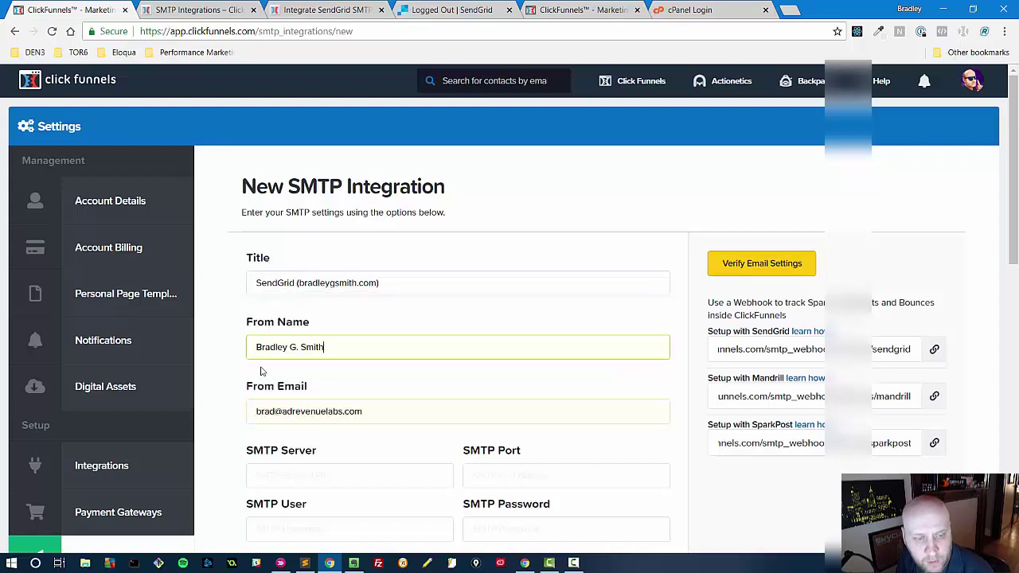
pyautogui.doubleClick(268, 411)
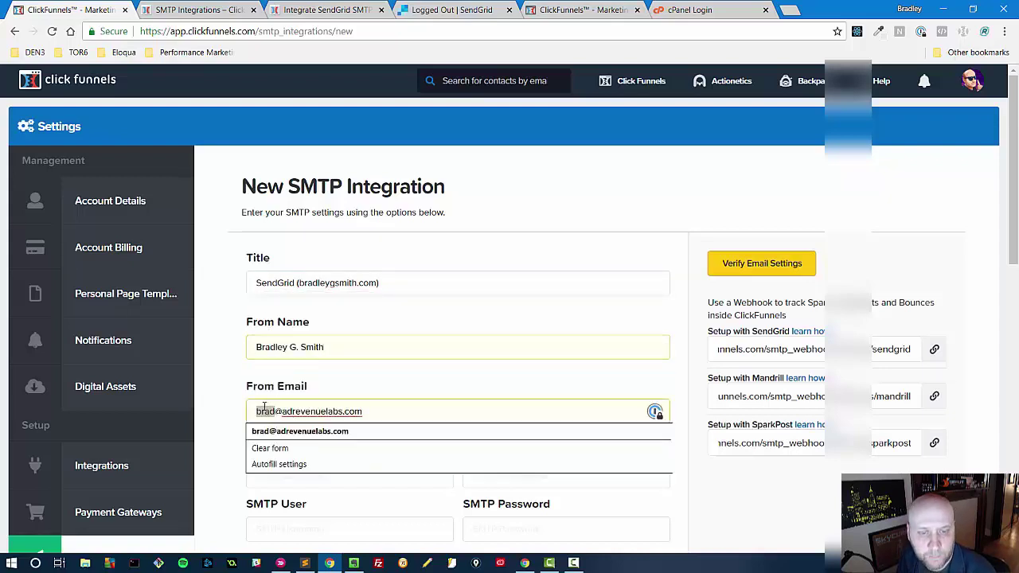
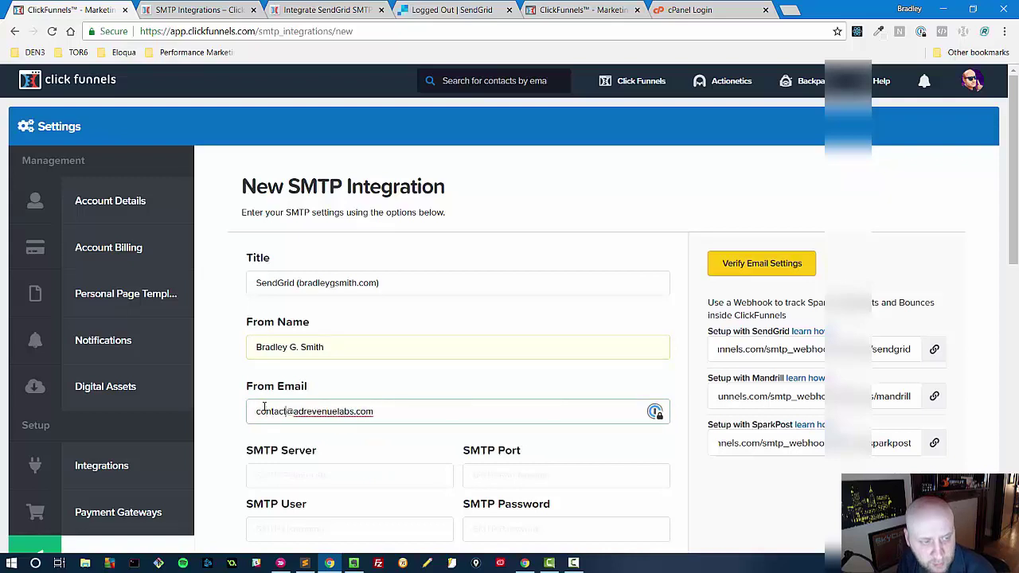
pyautogui.hotkey('ctrl', 'shift', 'Right')
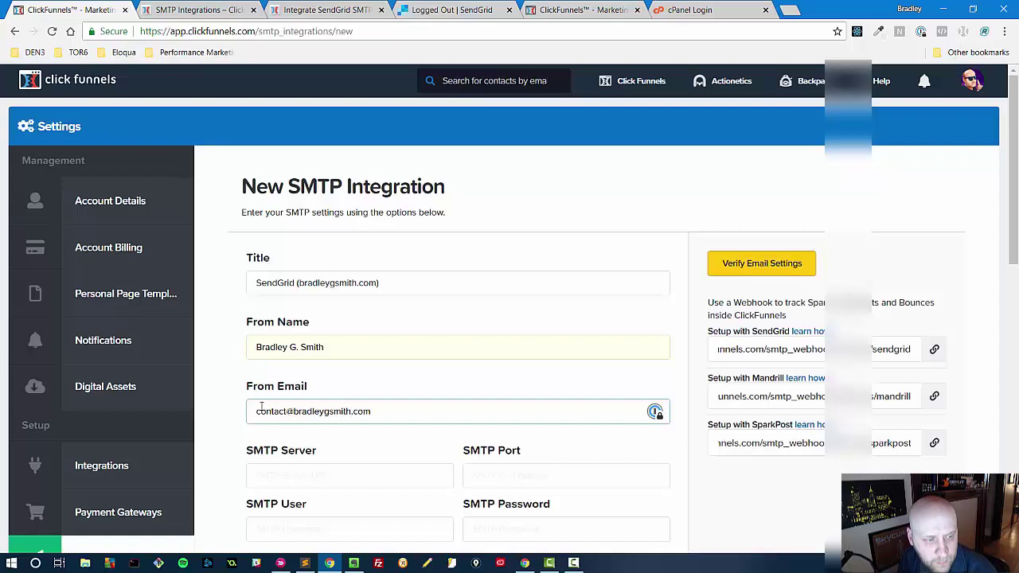
# - Enter SMTP server smtp.sendgrid.net and port 587, checking the SendGrid guide for the values
pyautogui.click(293, 475)
pyautogui.scroll(-2, 295, 458)
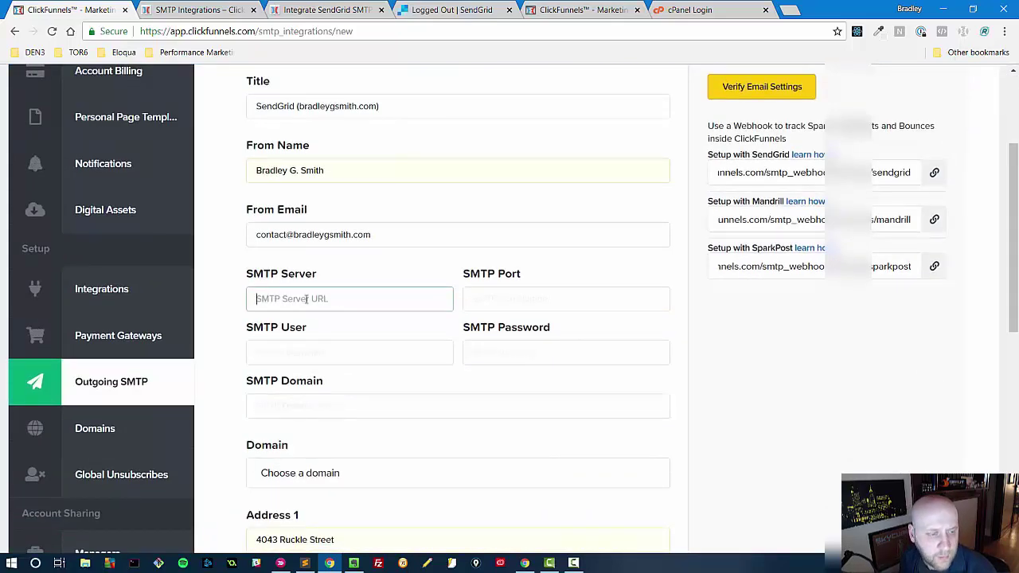
pyautogui.write('sen')
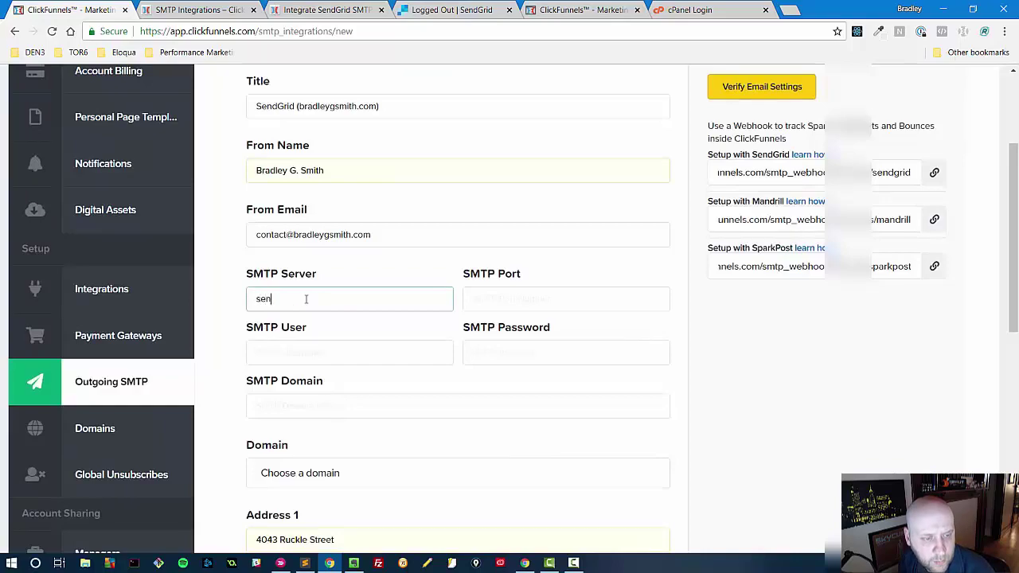
pyautogui.press('BackSpace')
pyautogui.press('BackSpace')
pyautogui.press('BackSpace')
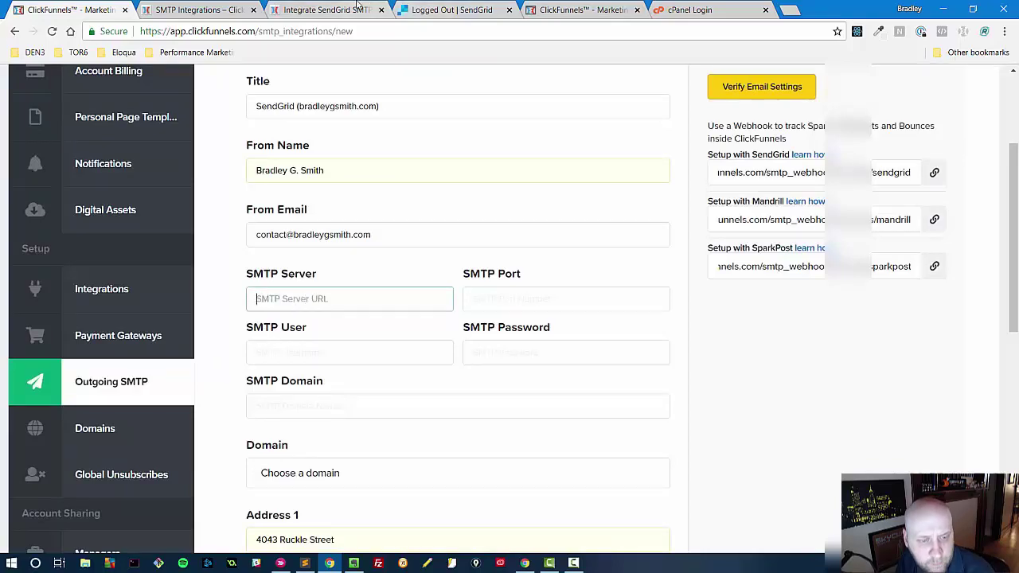
pyautogui.click(358, 6)
pyautogui.scroll(-12, 375, 425)
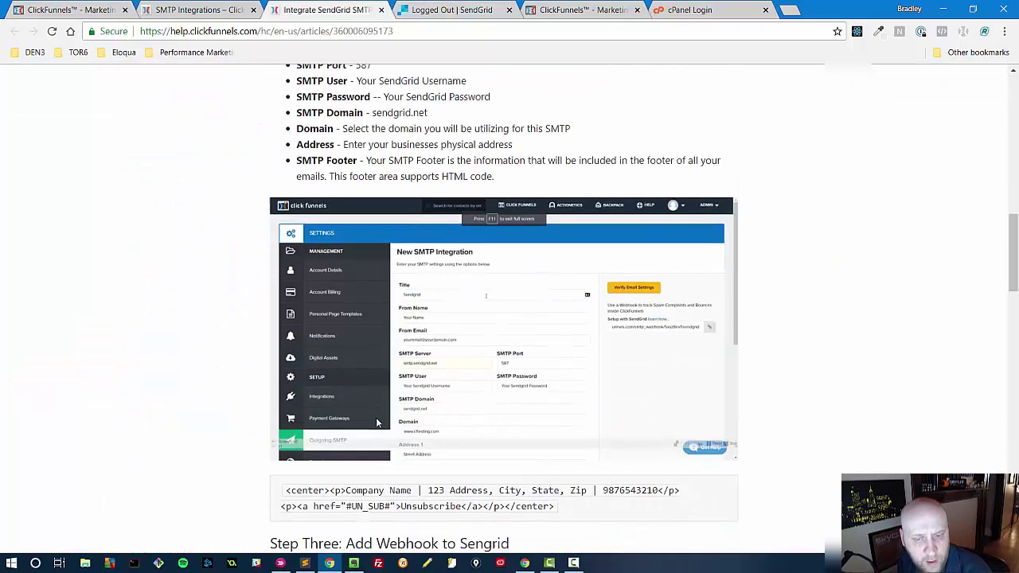
pyautogui.scroll(2, 376, 419)
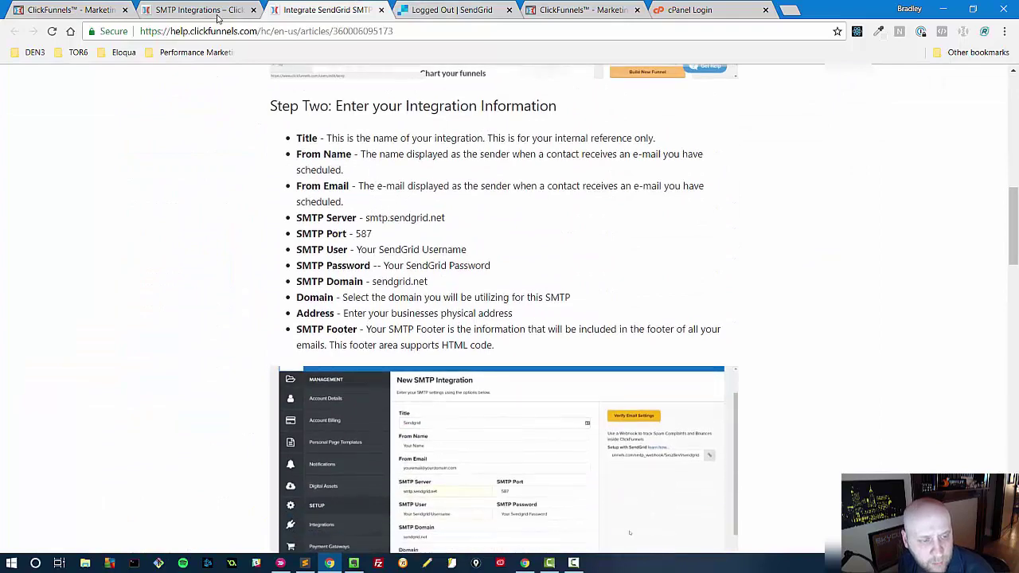
pyautogui.click(208, 8)
pyautogui.click(73, 8)
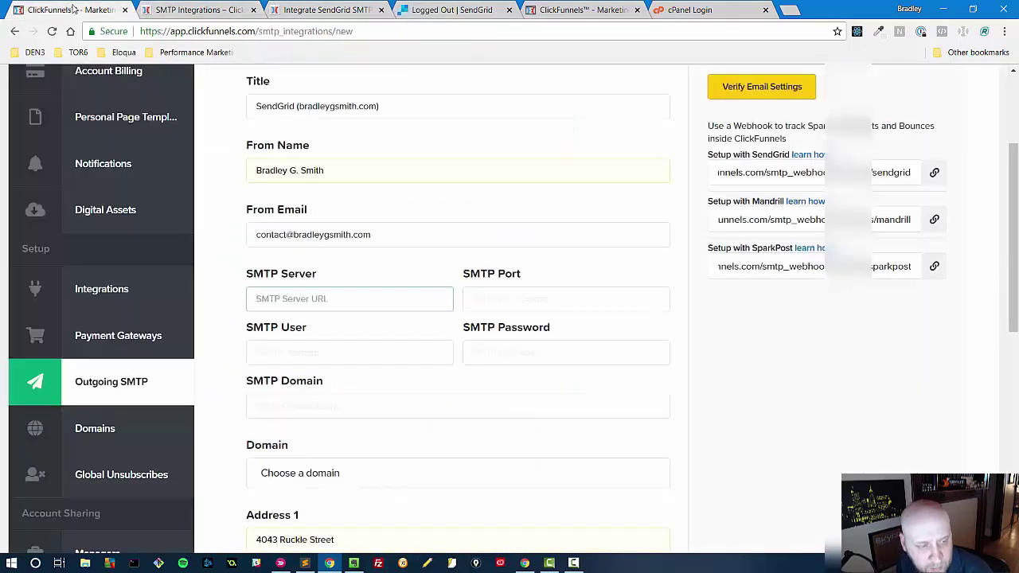
pyautogui.write('smtp')
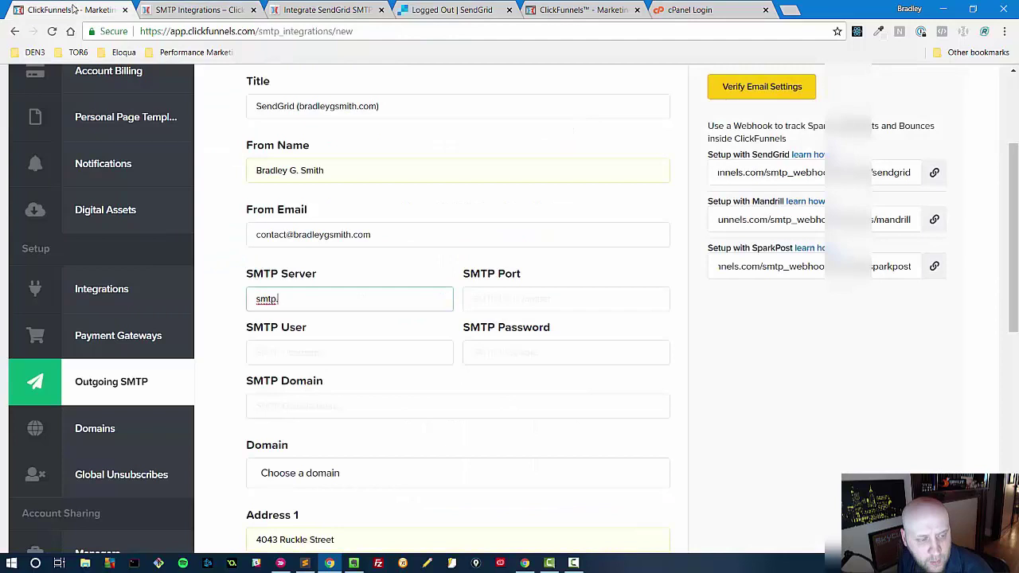
pyautogui.write('.sendgrid.e')
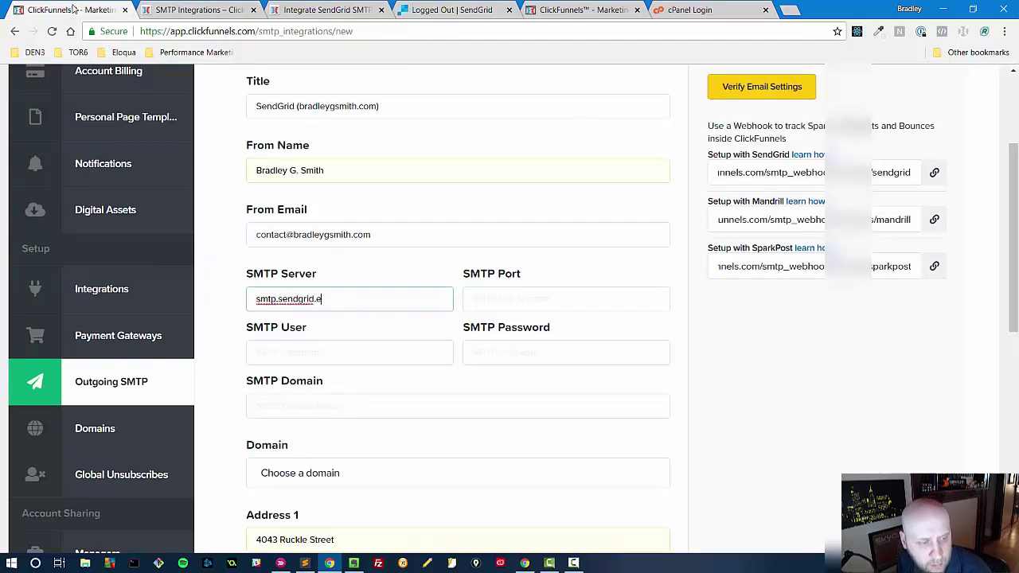
pyautogui.write('ntt')
pyautogui.press('Tab')
pyautogui.write('58')
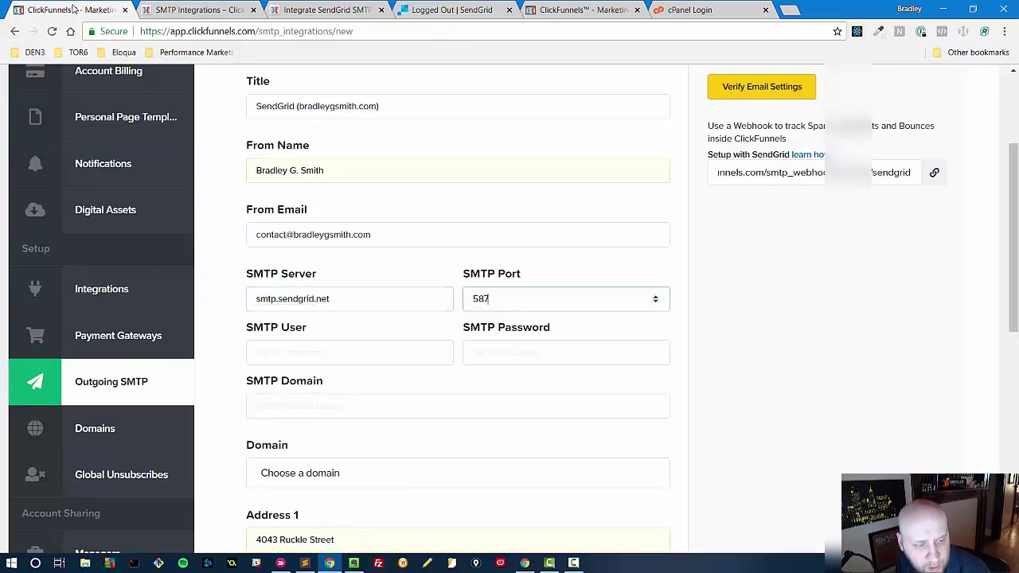
pyautogui.write('7')
# - Set SMTP user apikey, the SMTP password, domain sendgrid.net, and the website's own sending domain
pyautogui.press('Tab')
pyautogui.write('apikey')
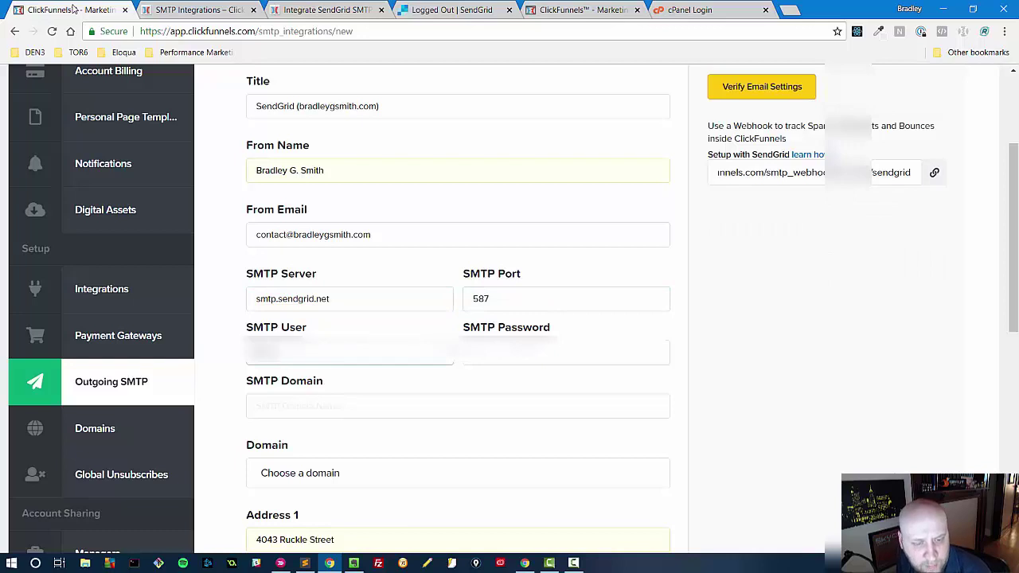
pyautogui.press('Tab')
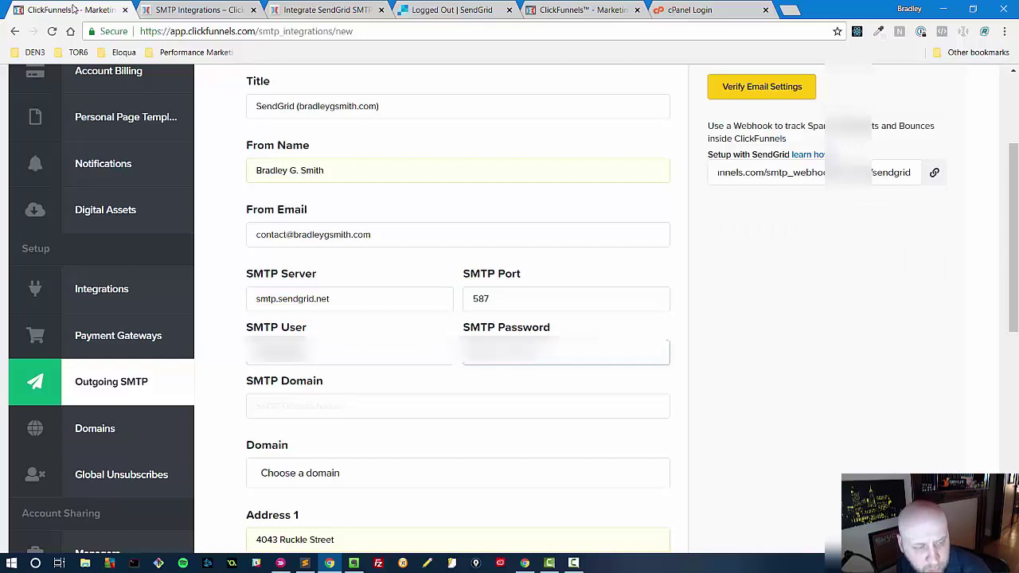
pyautogui.write('abcdef')
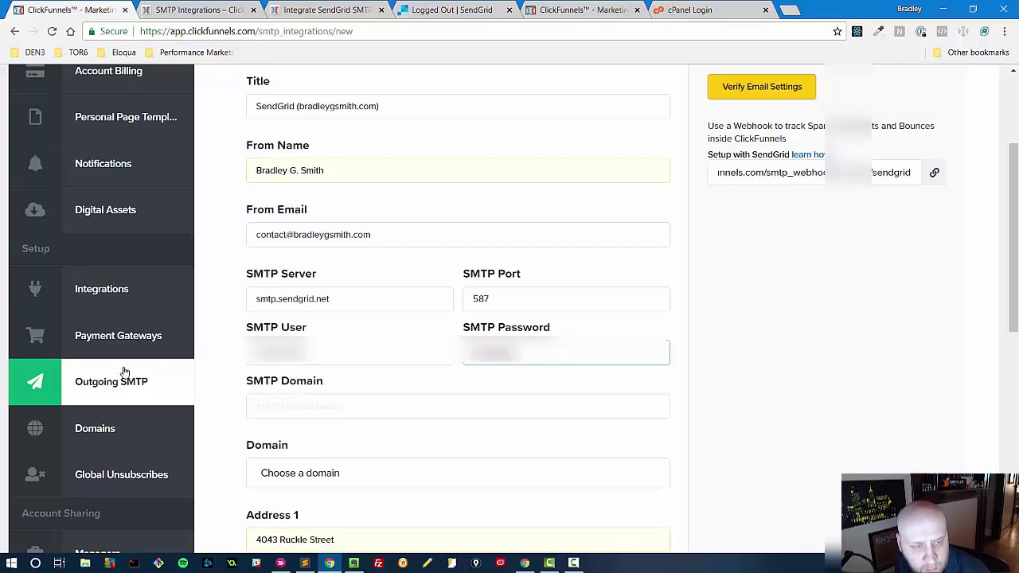
pyautogui.click(328, 404)
pyautogui.write('sendgrid.net')
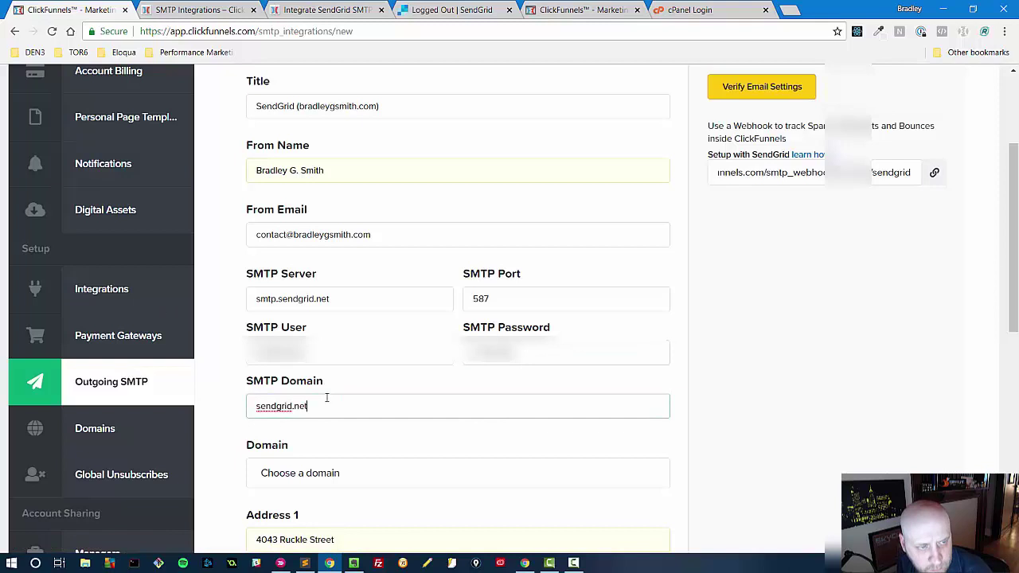
pyautogui.click(349, 475)
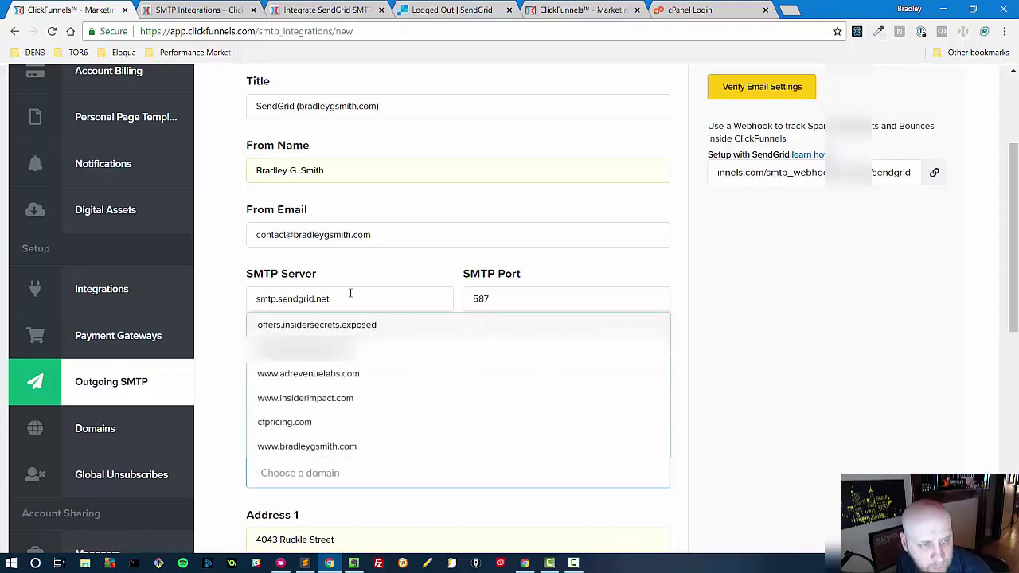
pyautogui.click(310, 446)
# - Paste the prepared HTML footer with its Unsubscribe link into the SMTP Footer box
pyautogui.scroll(-3, 412, 343)
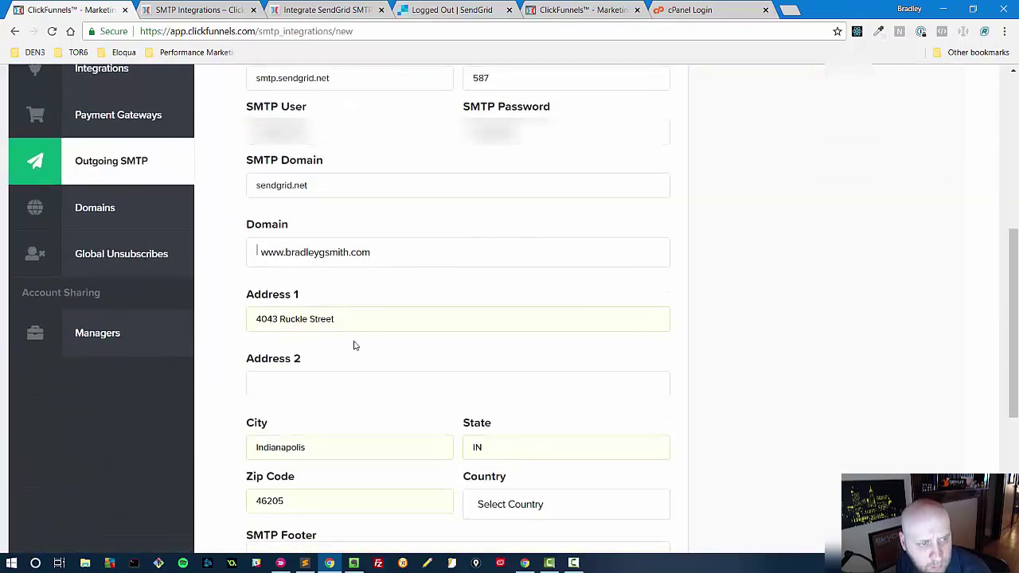
pyautogui.scroll(-2, 353, 346)
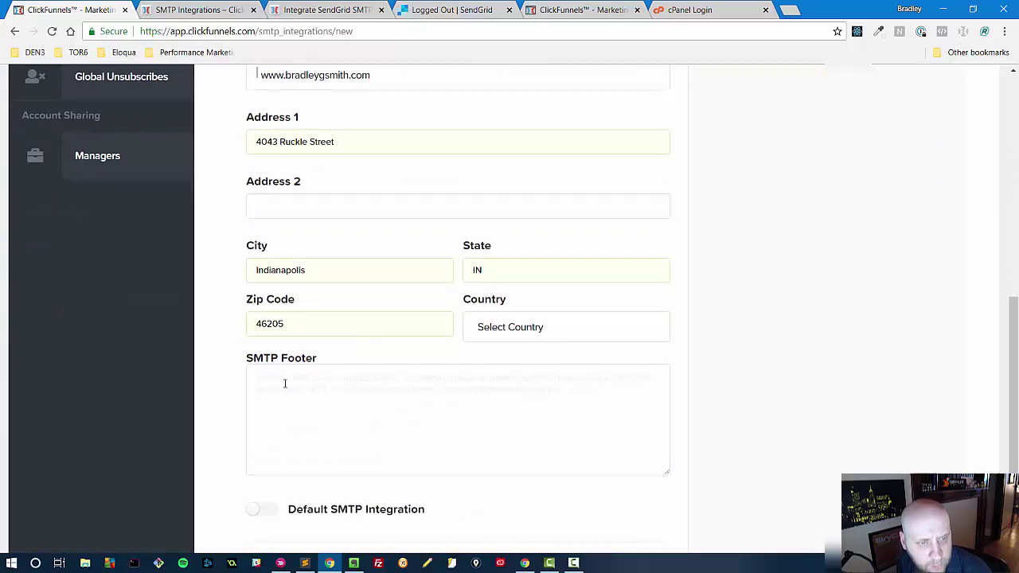
pyautogui.click(279, 384)
pyautogui.hotkey('alt', 'Tab')
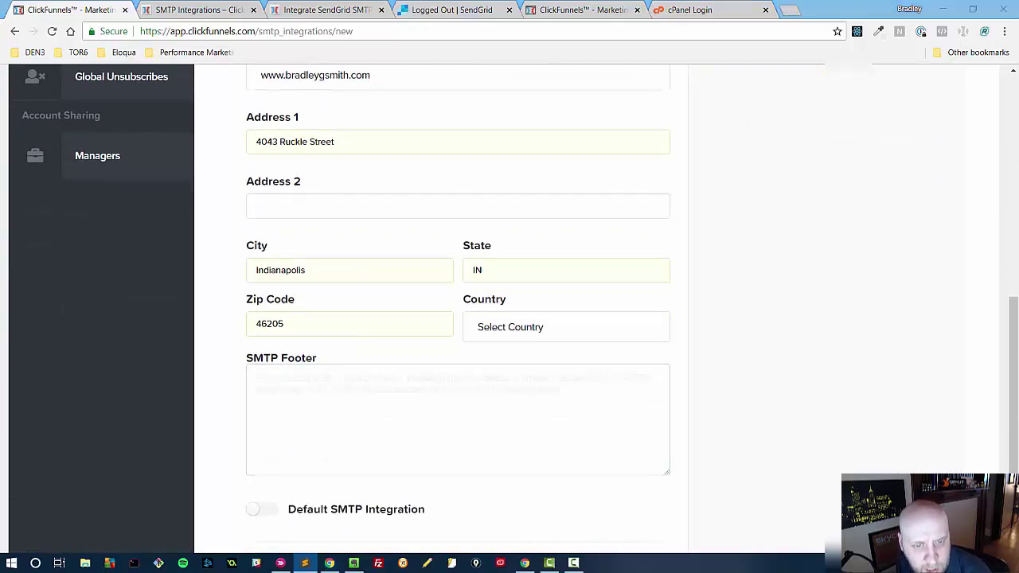
pyautogui.click(421, 386)
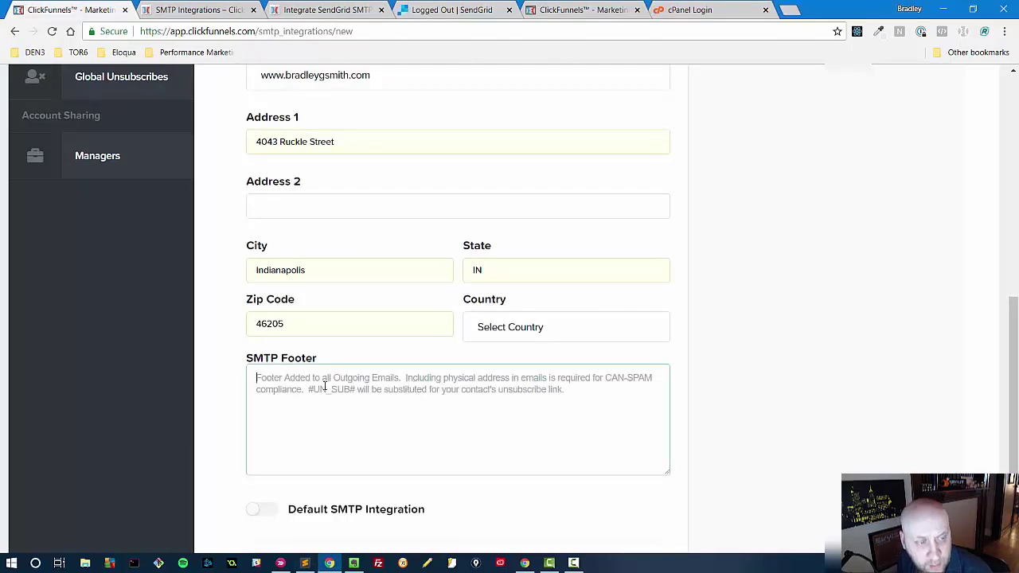
pyautogui.hotkey('ctrl', 'v')
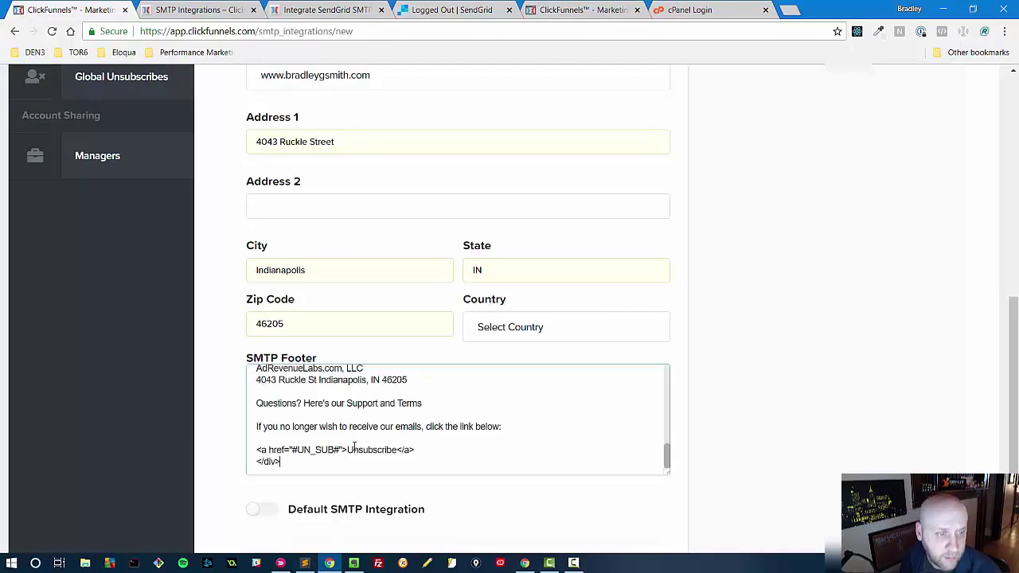
pyautogui.doubleClick(354, 450)
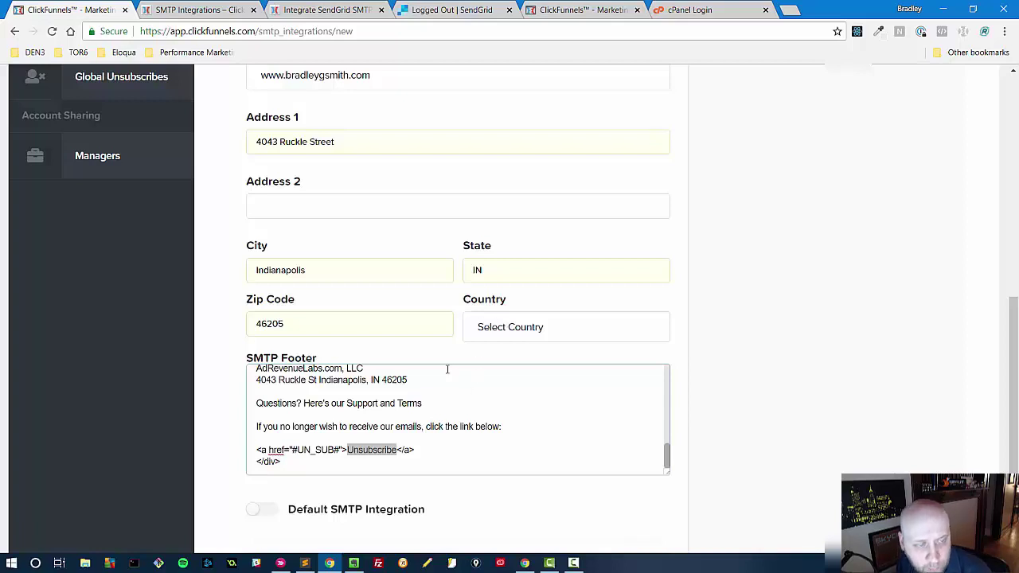
# - Set the Country to United States
pyautogui.click(507, 321)
pyautogui.scroll(-1, 536, 406)
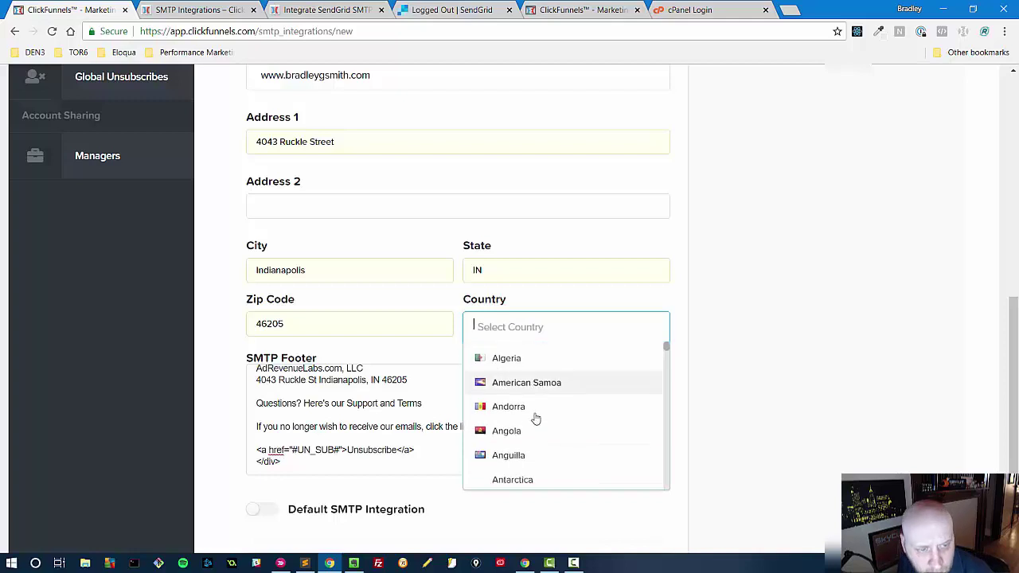
pyautogui.write('united')
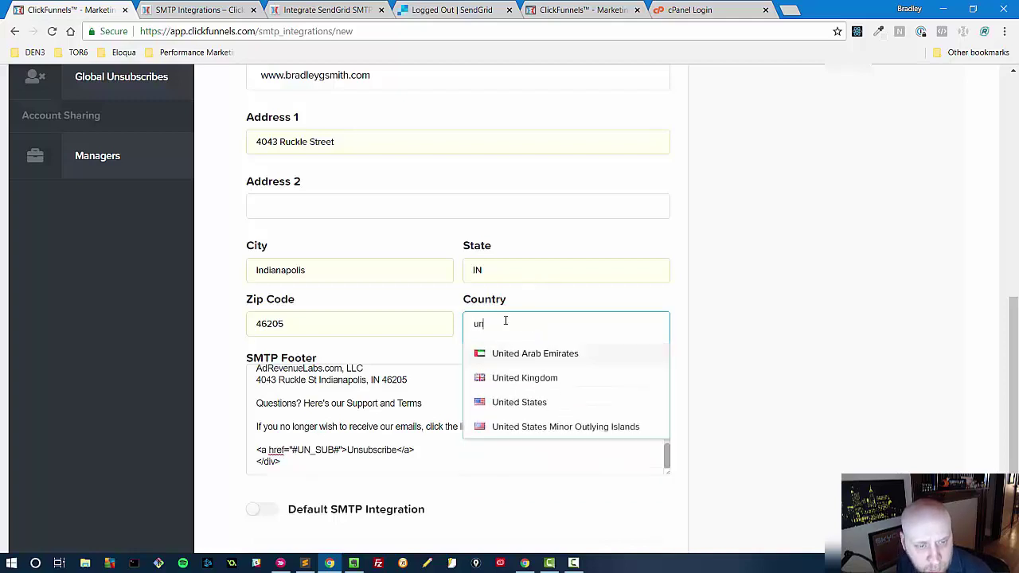
pyautogui.click(524, 401)
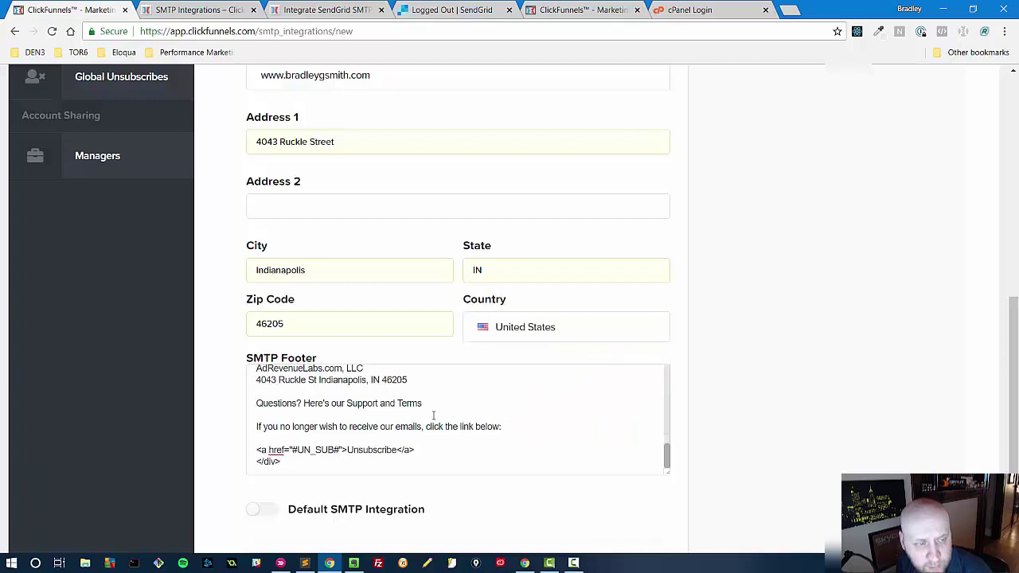
# - Review the footer, highlighting the #UN_SUB# placeholder and the whole unsubscribe link line
pyautogui.scroll(-2, 504, 366)
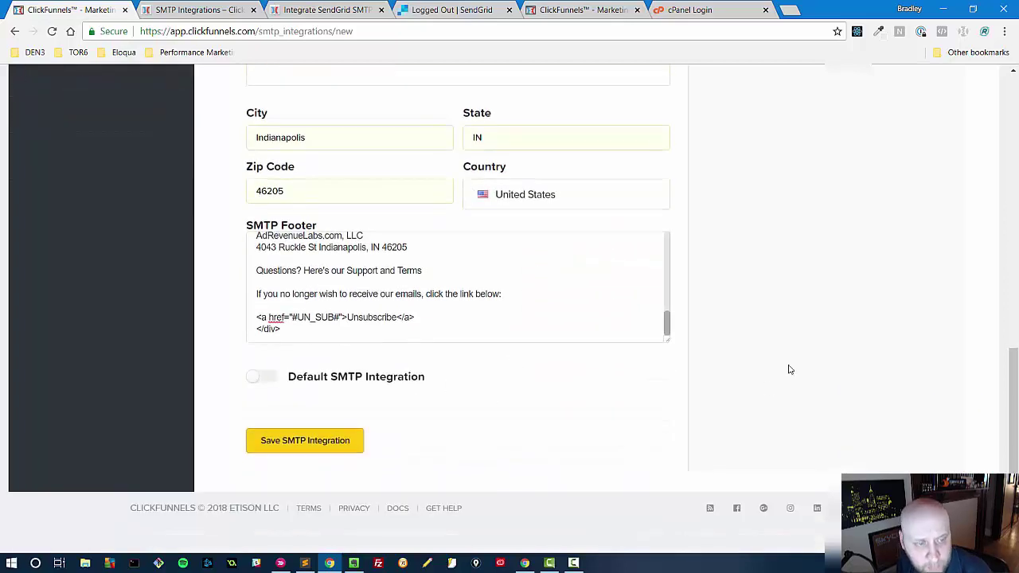
pyautogui.scroll(3, 568, 412)
pyautogui.scroll(3, 491, 461)
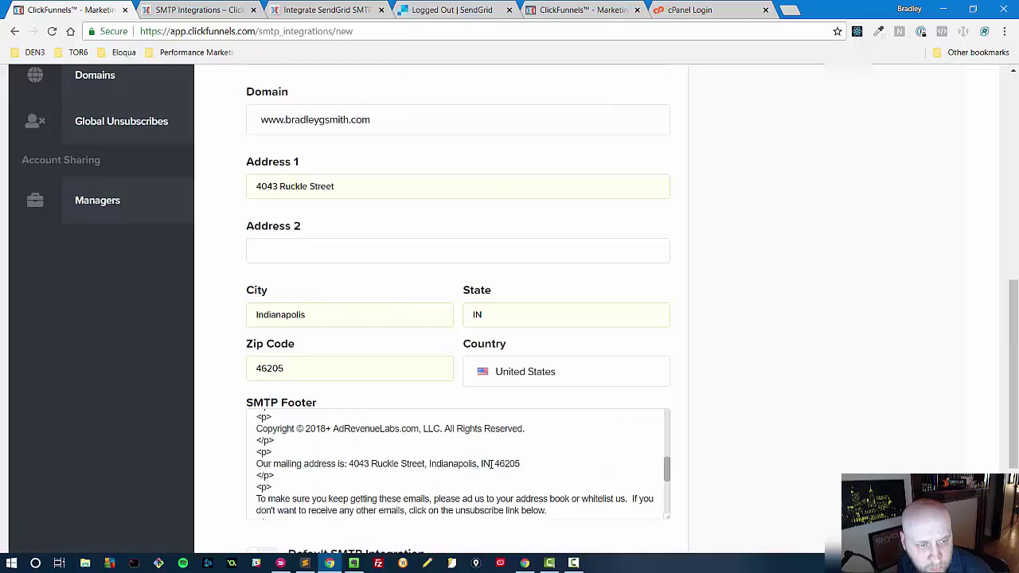
pyautogui.scroll(2, 491, 463)
pyautogui.scroll(4, 491, 466)
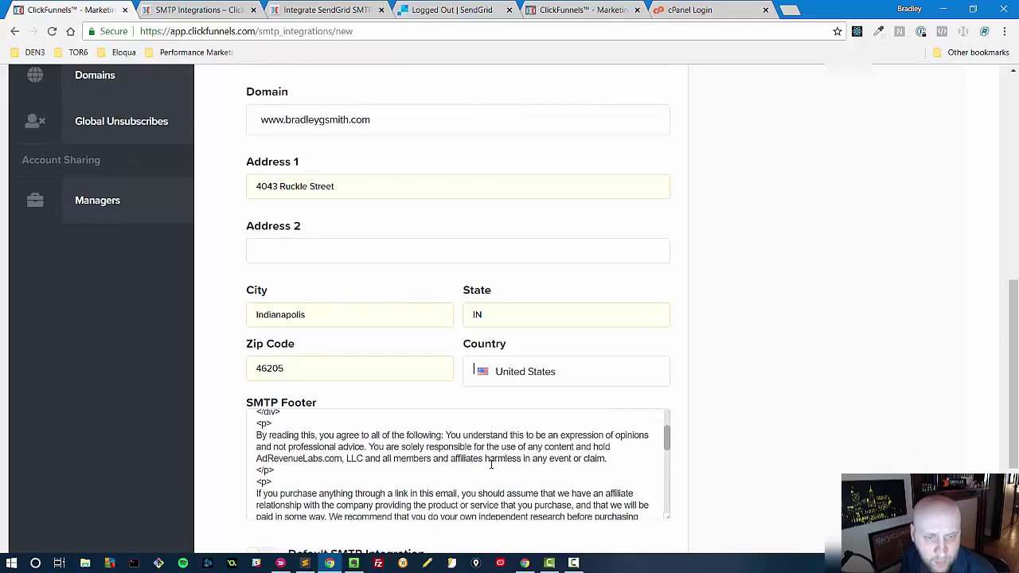
pyautogui.scroll(-3, 491, 463)
pyautogui.scroll(-5, 491, 462)
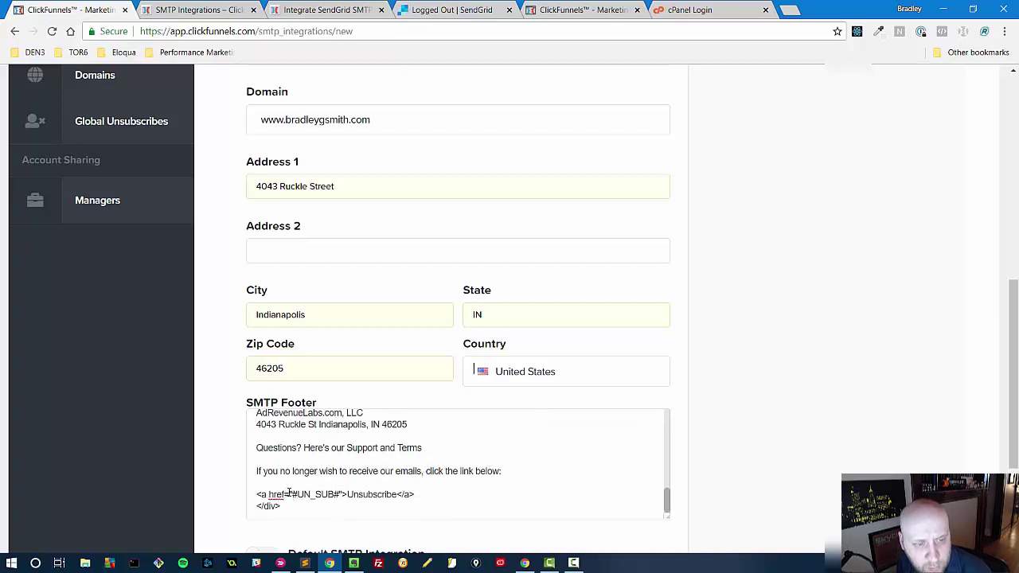
pyautogui.moveTo(289, 493); pyautogui.dragTo(343, 490)
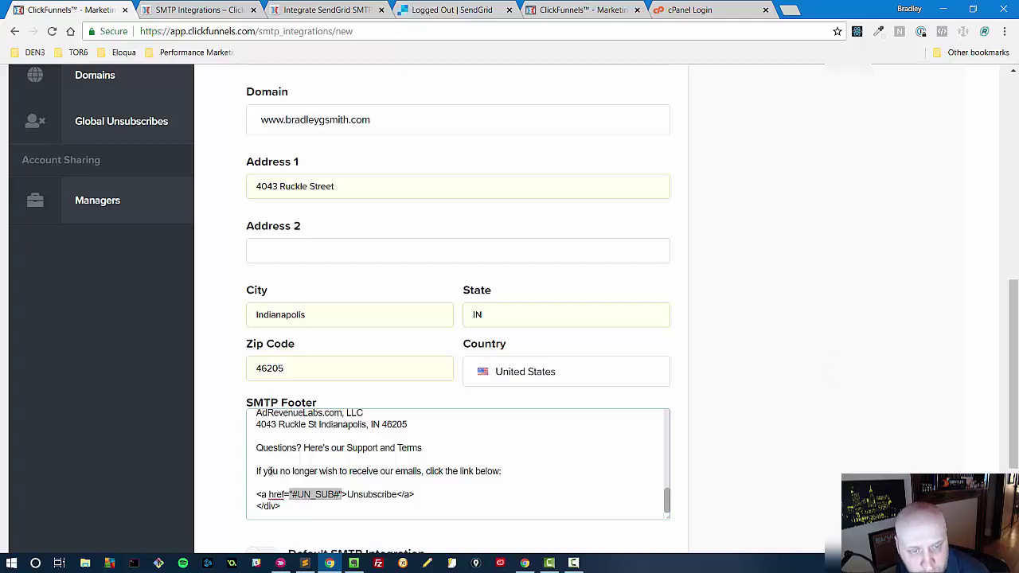
pyautogui.click(280, 503)
pyautogui.moveTo(292, 494); pyautogui.dragTo(338, 497)
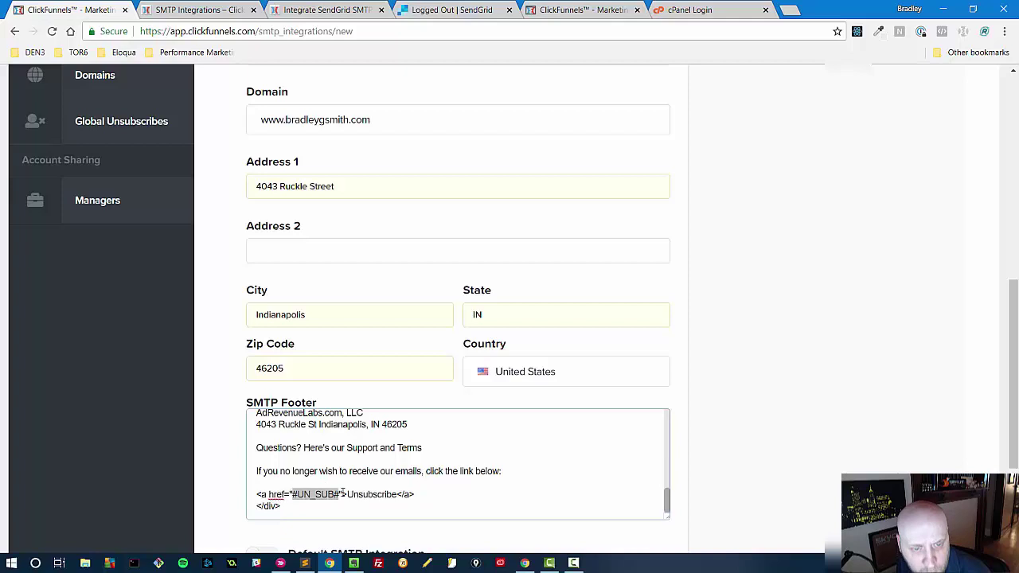
pyautogui.click(257, 494)
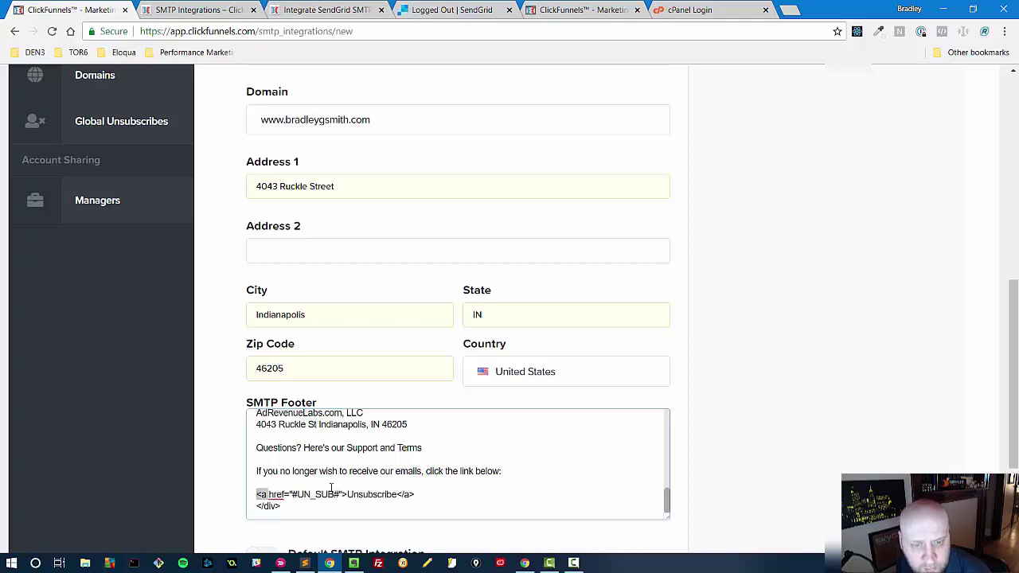
pyautogui.keyDown('shift'); pyautogui.click(423, 494); pyautogui.keyUp('shift')
pyautogui.click(420, 493)
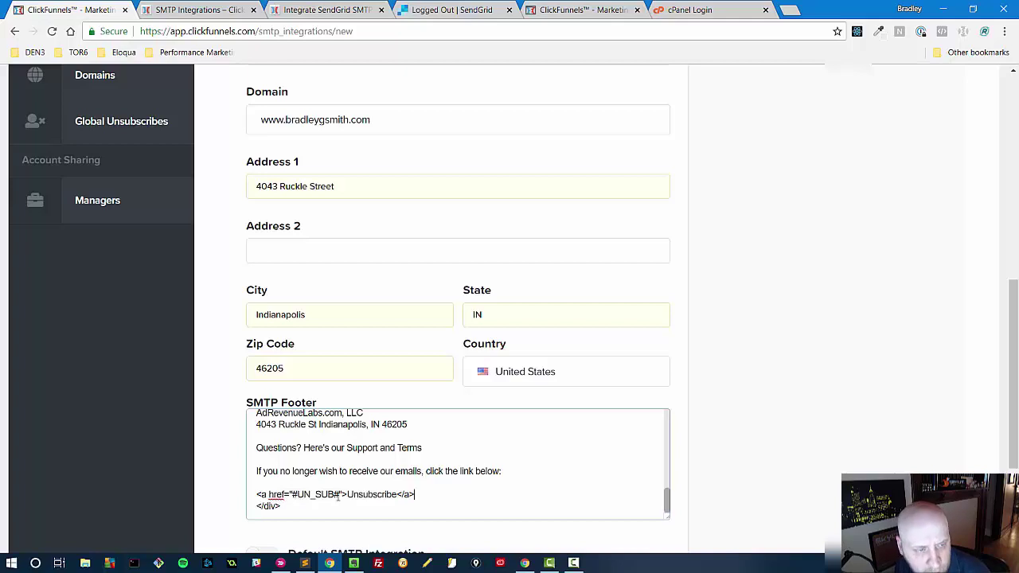
pyautogui.moveTo(257, 494); pyautogui.dragTo(448, 493)
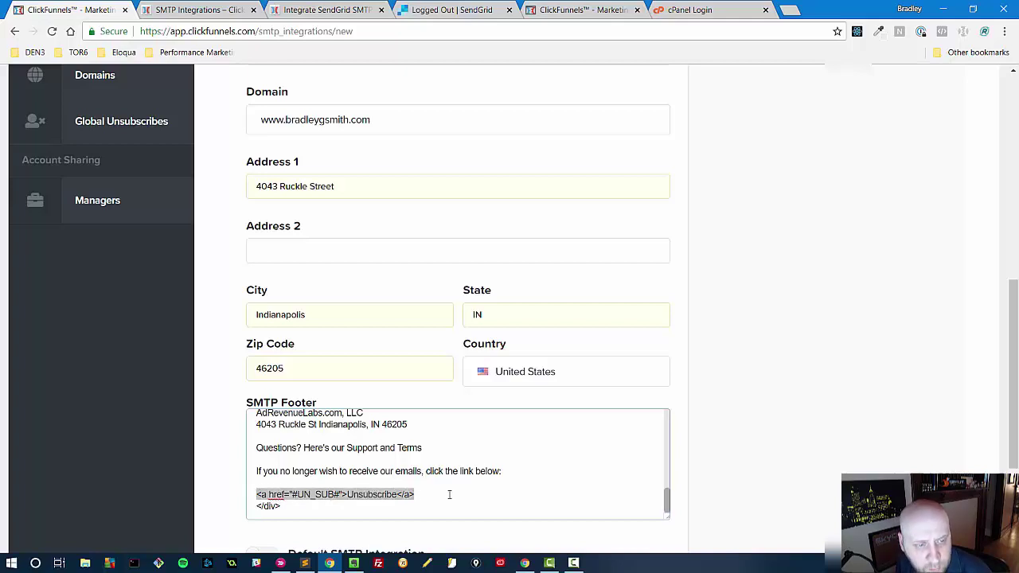
pyautogui.click(458, 494)
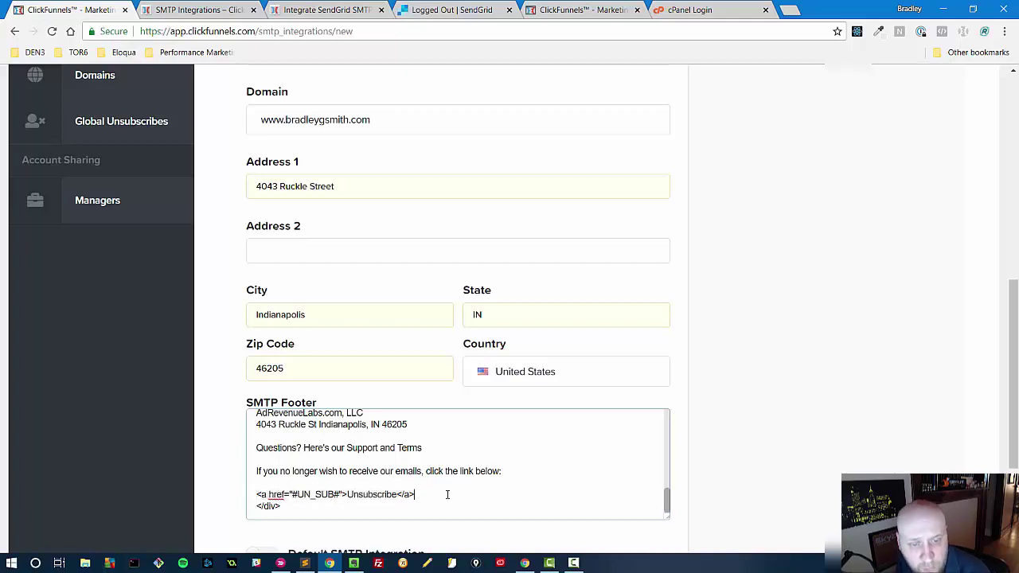
pyautogui.scroll(6, 698, 404)
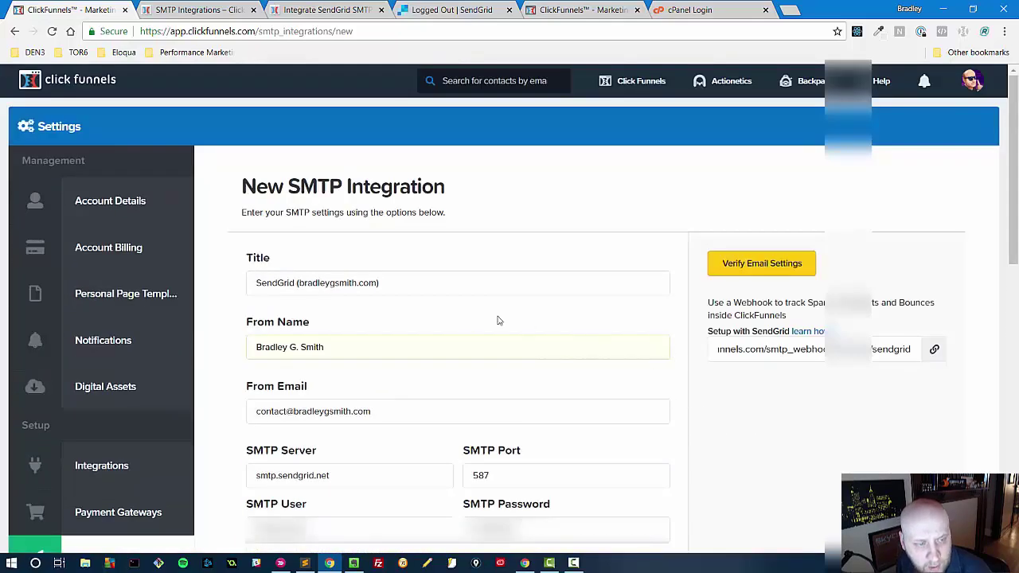
# - Sign in to SendGrid and open Settings > Sender Authentication
pyautogui.click(446, 9)
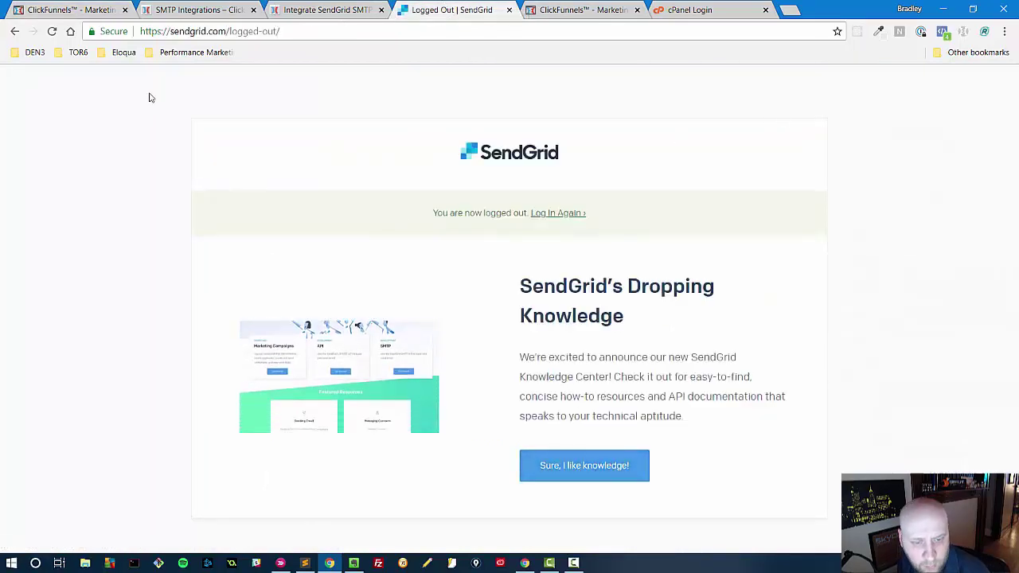
pyautogui.click(229, 32)
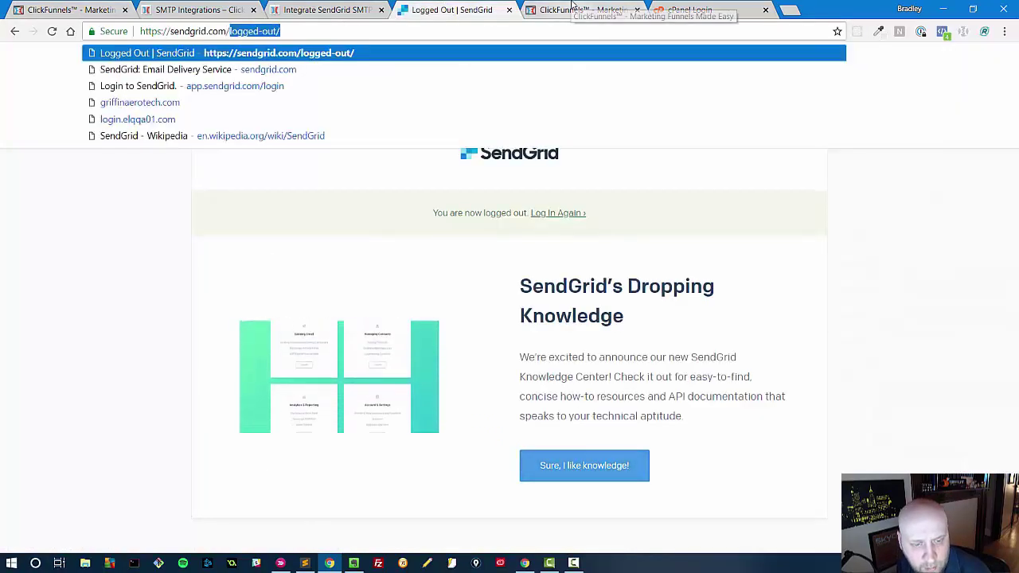
pyautogui.click(503, 249)
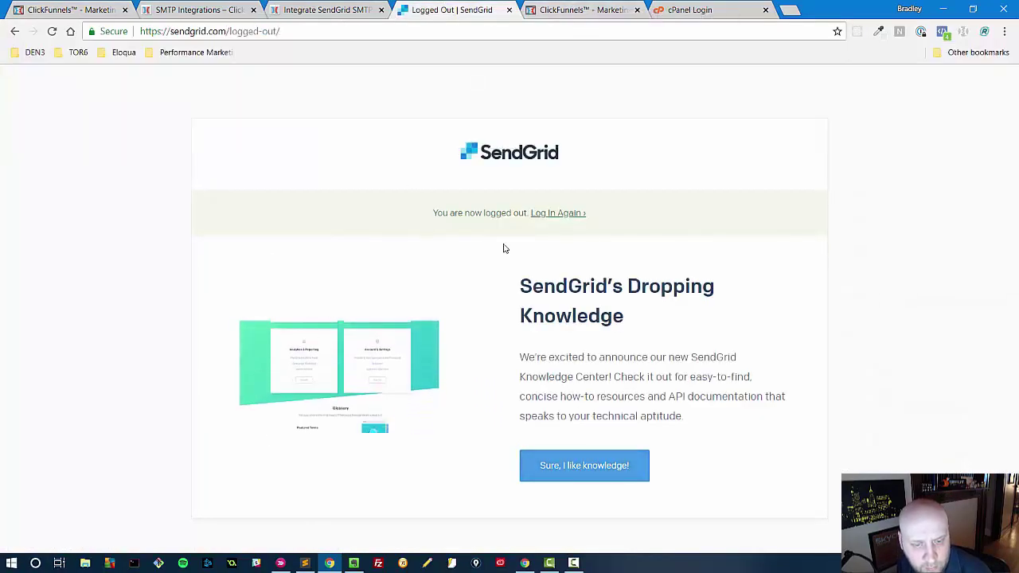
pyautogui.click(539, 212)
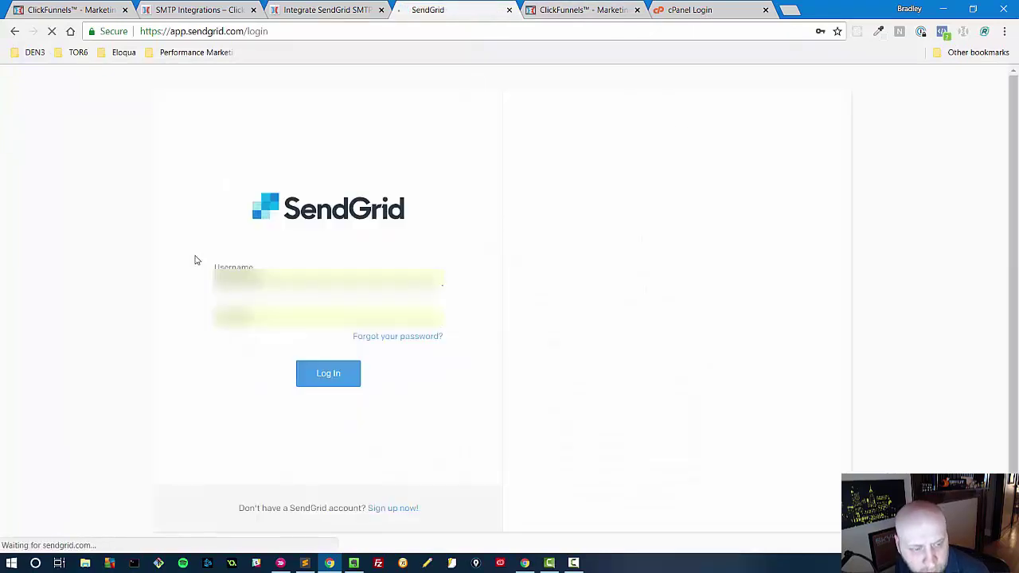
pyautogui.click(326, 378)
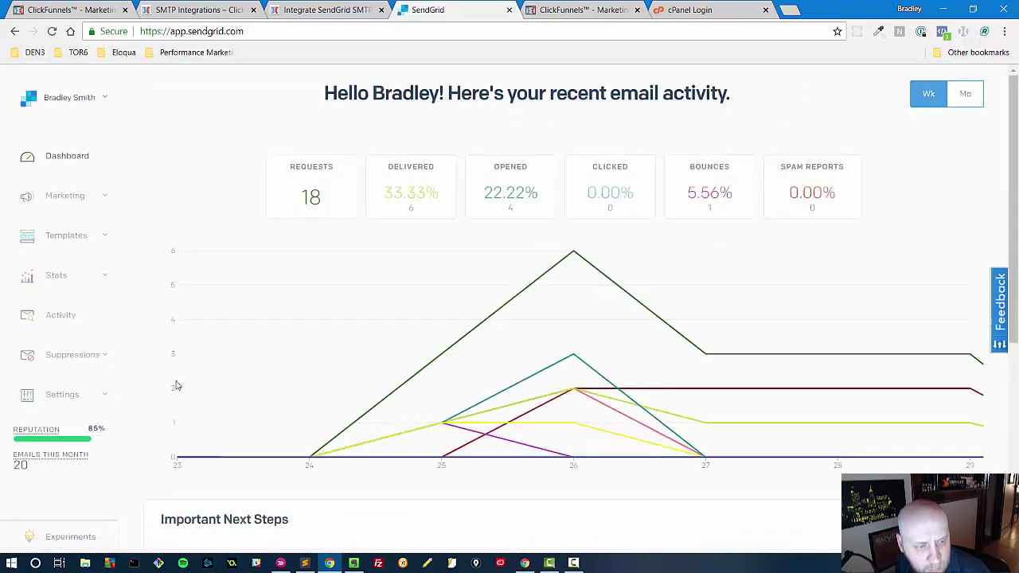
pyautogui.click(69, 400)
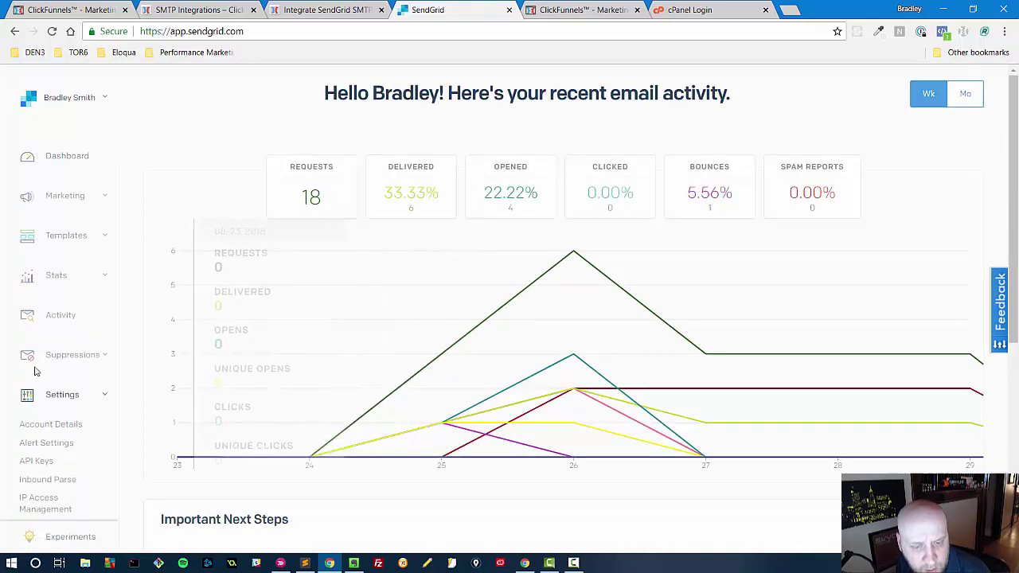
pyautogui.scroll(-3, 34, 371)
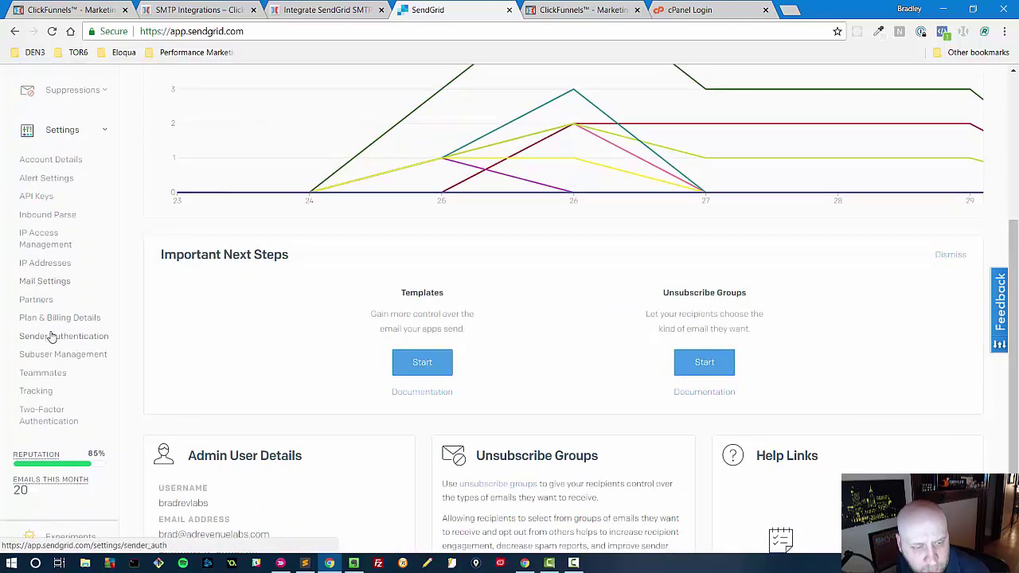
pyautogui.click(50, 336)
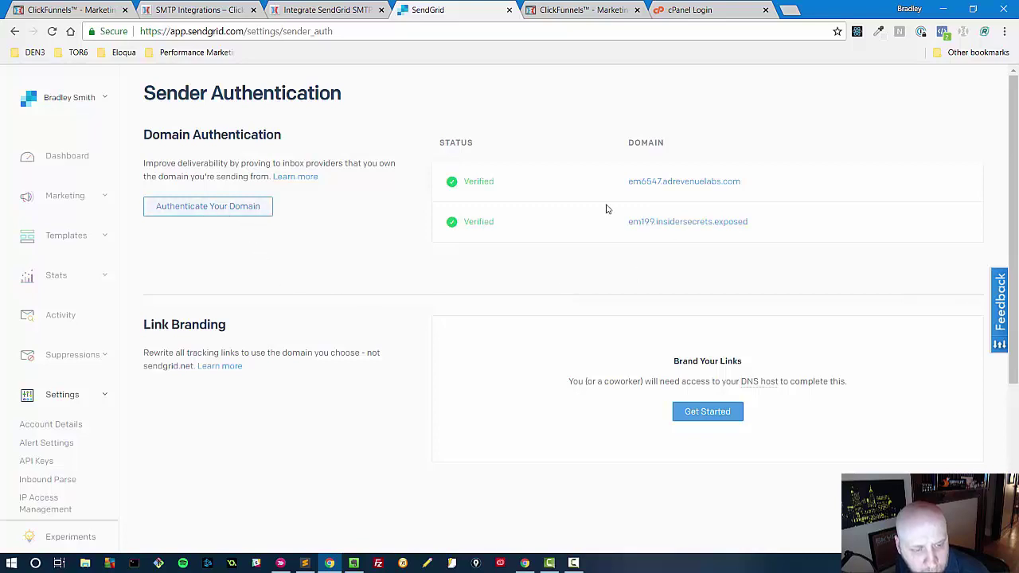
# - Start domain authentication with Other Host (Not Listed) set to HostGator as the DNS host
pyautogui.click(213, 209)
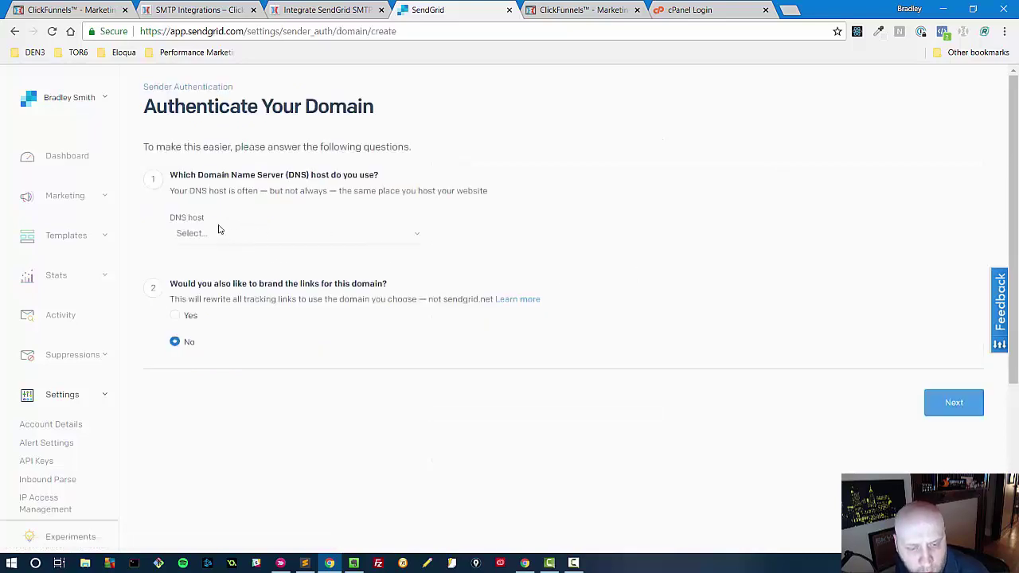
pyautogui.click(220, 233)
pyautogui.click(246, 233)
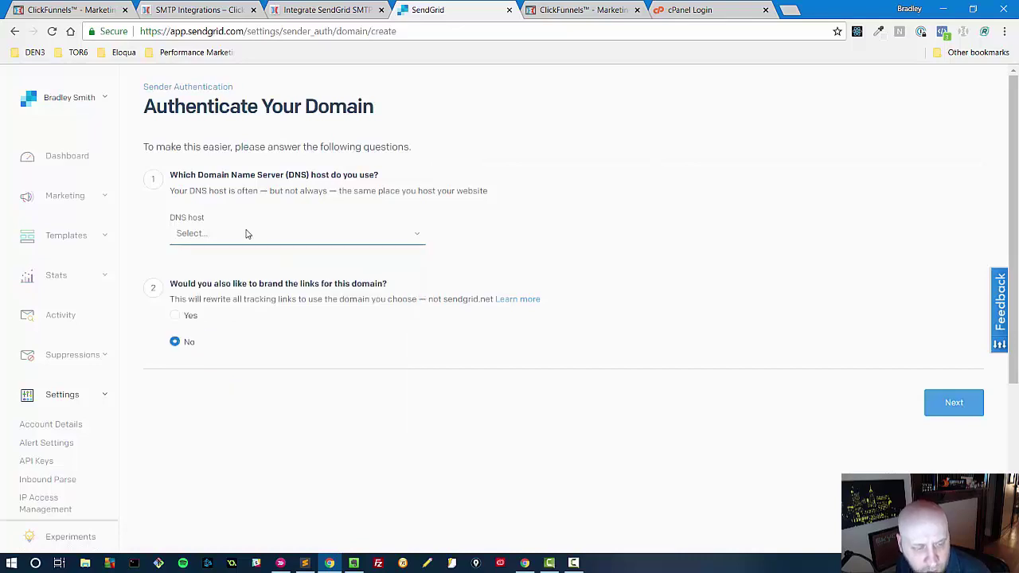
pyautogui.click(208, 237)
pyautogui.scroll(-8, 214, 342)
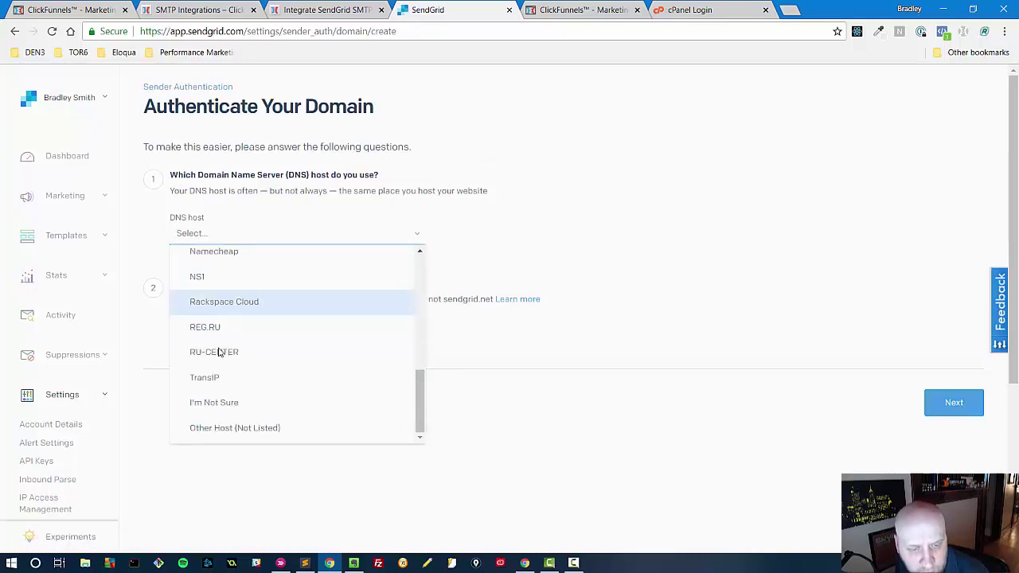
pyautogui.click(225, 427)
pyautogui.click(494, 247)
pyautogui.write('HostGator')
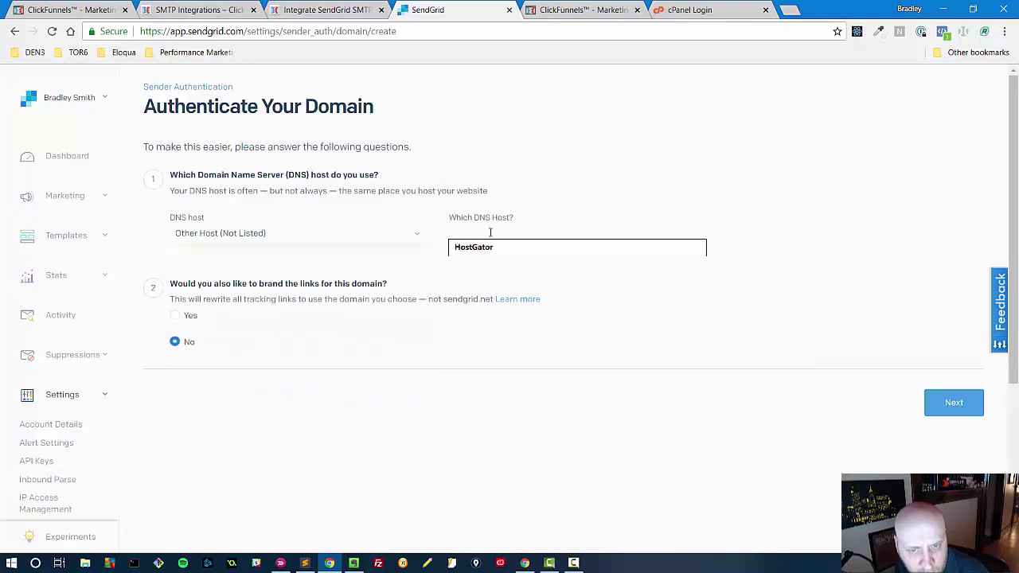
pyautogui.click(477, 247)
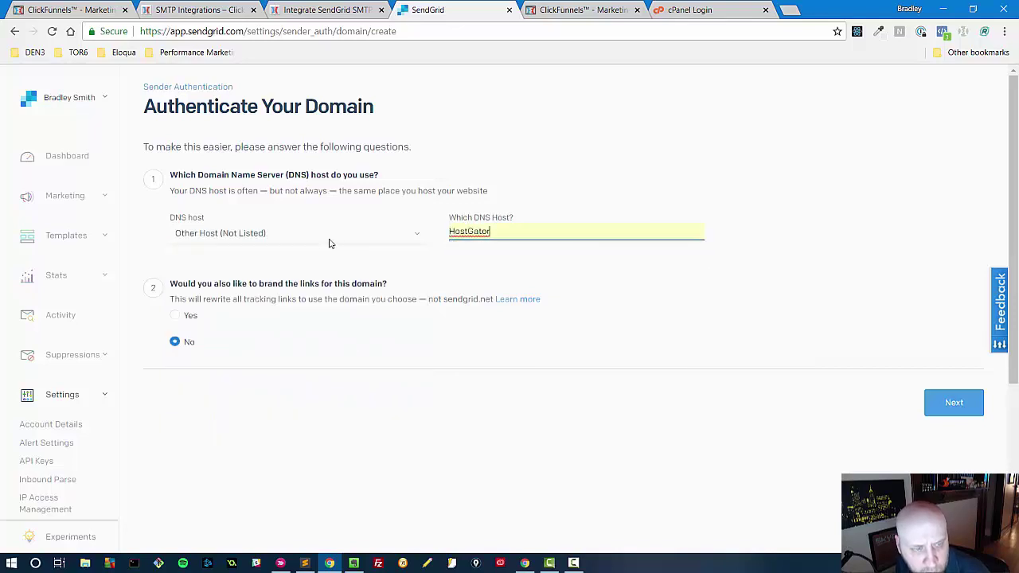
pyautogui.click(332, 235)
pyautogui.scroll(-1, 278, 319)
pyautogui.scroll(-5, 255, 342)
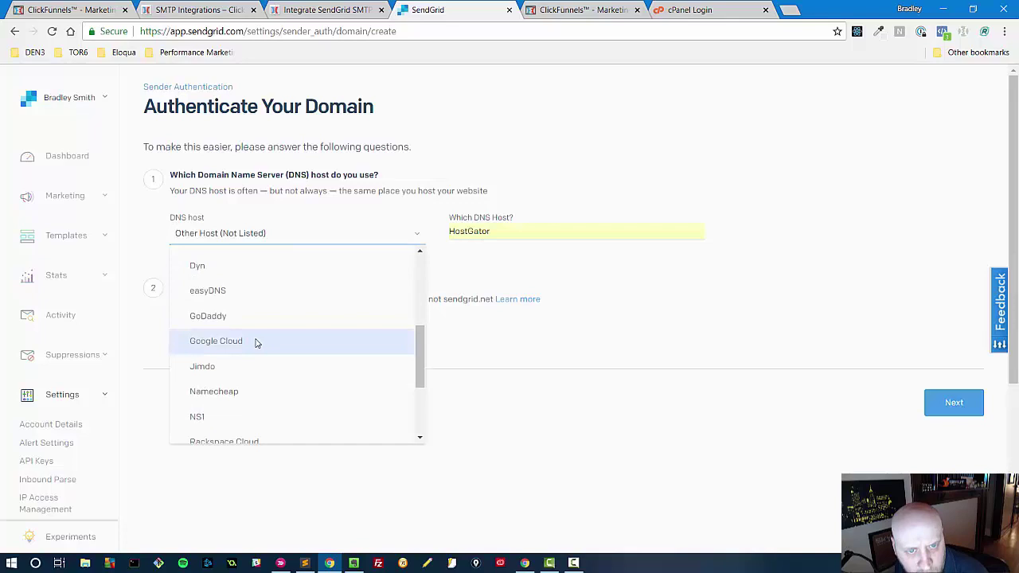
pyautogui.press('Escape')
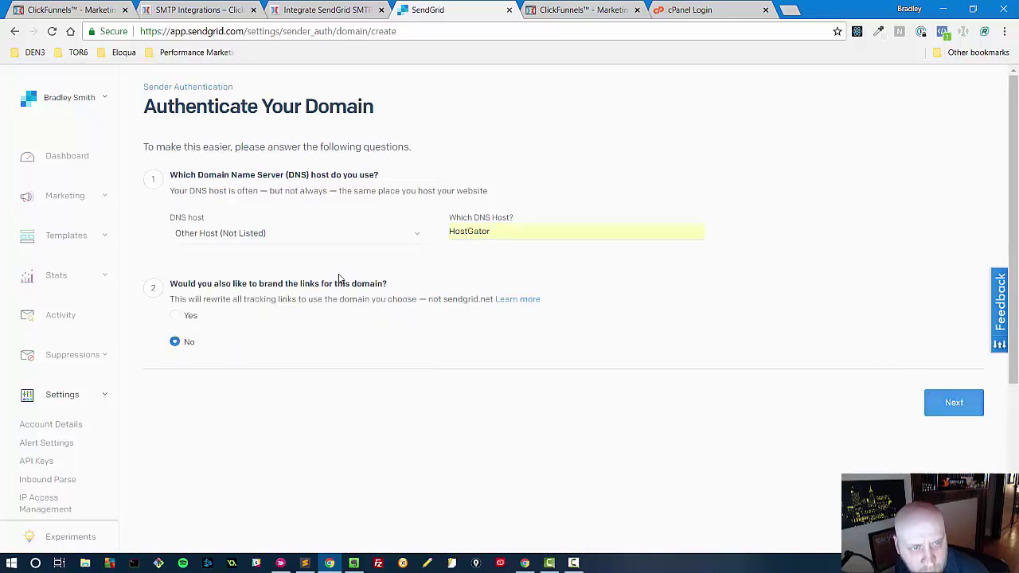
pyautogui.click(959, 395)
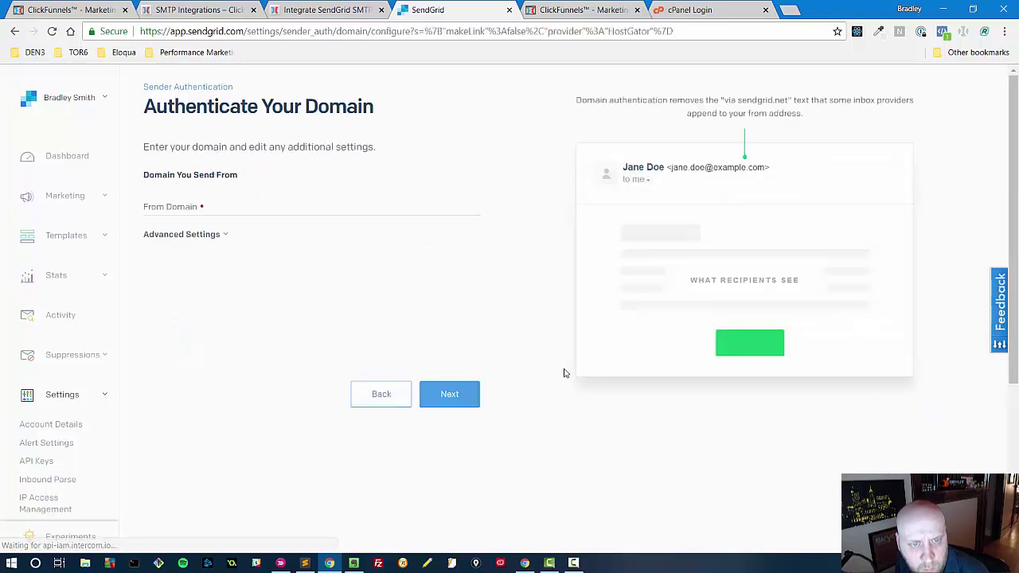
# - Enter the sender's domain as From Domain, generate the DNS records, and copy the first CNAME host
pyautogui.click(161, 205)
pyautogui.write('brad')
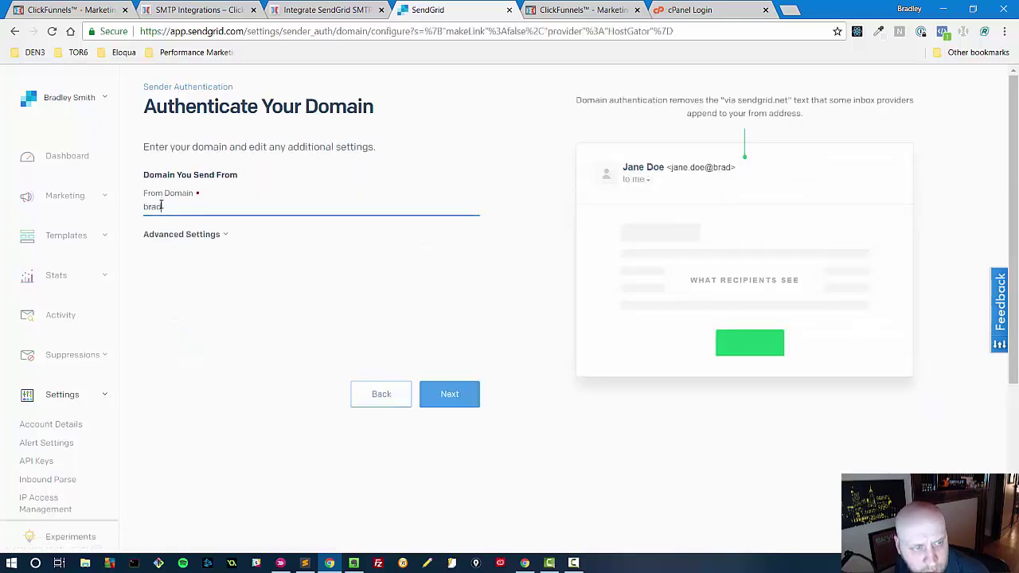
pyautogui.write('leygsmith.com')
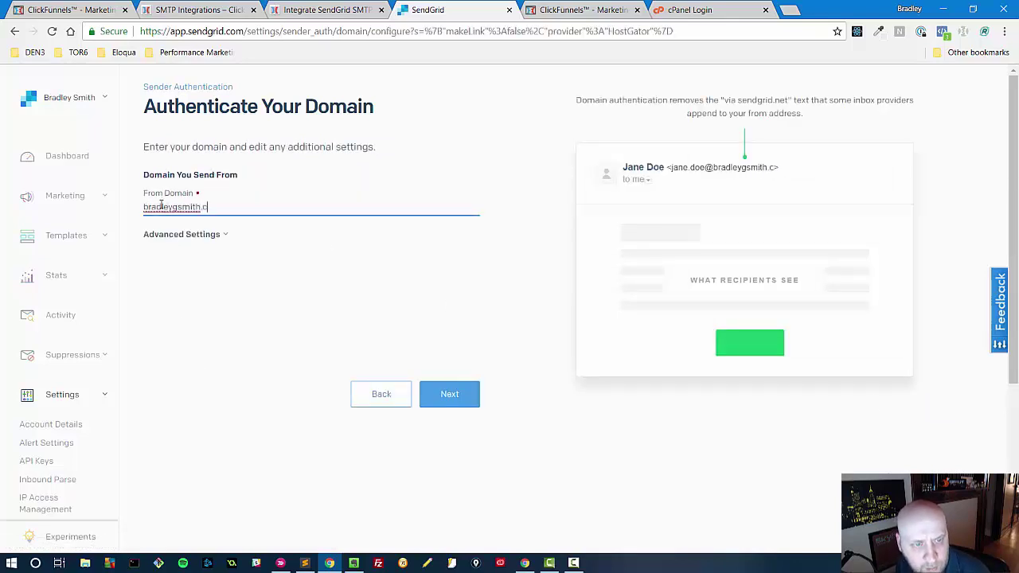
pyautogui.click(159, 237)
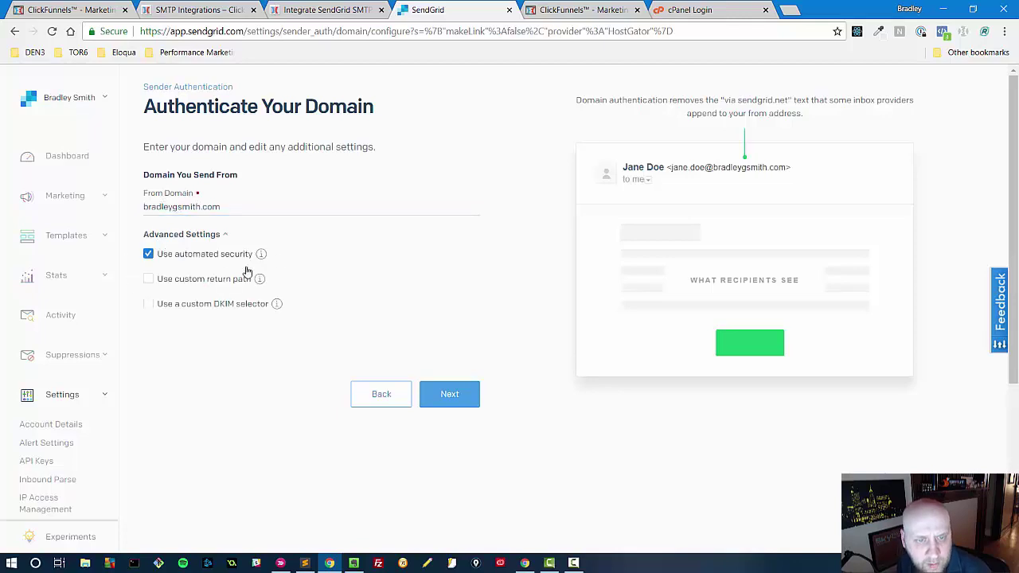
pyautogui.moveTo(230, 257)
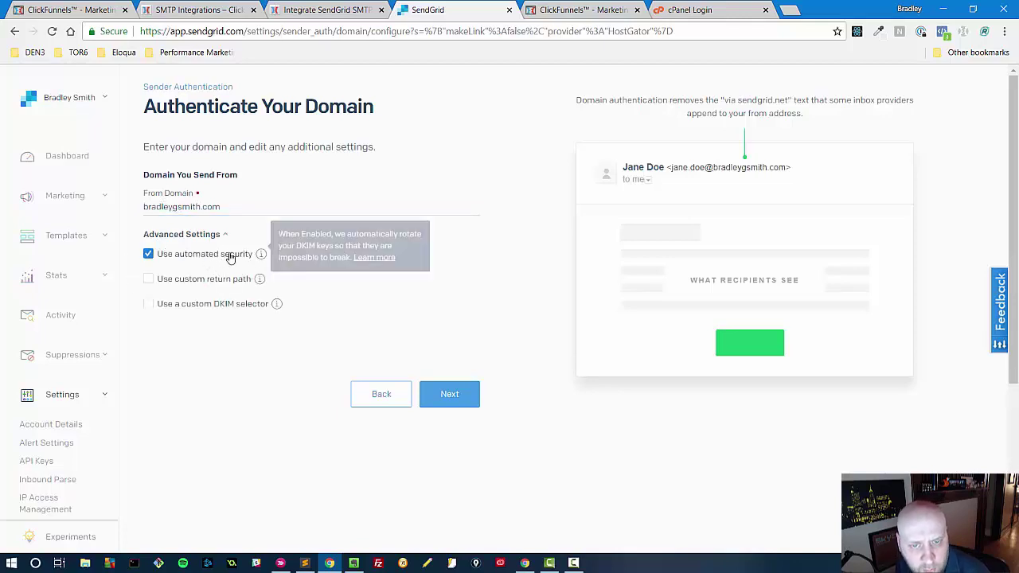
pyautogui.click(450, 394)
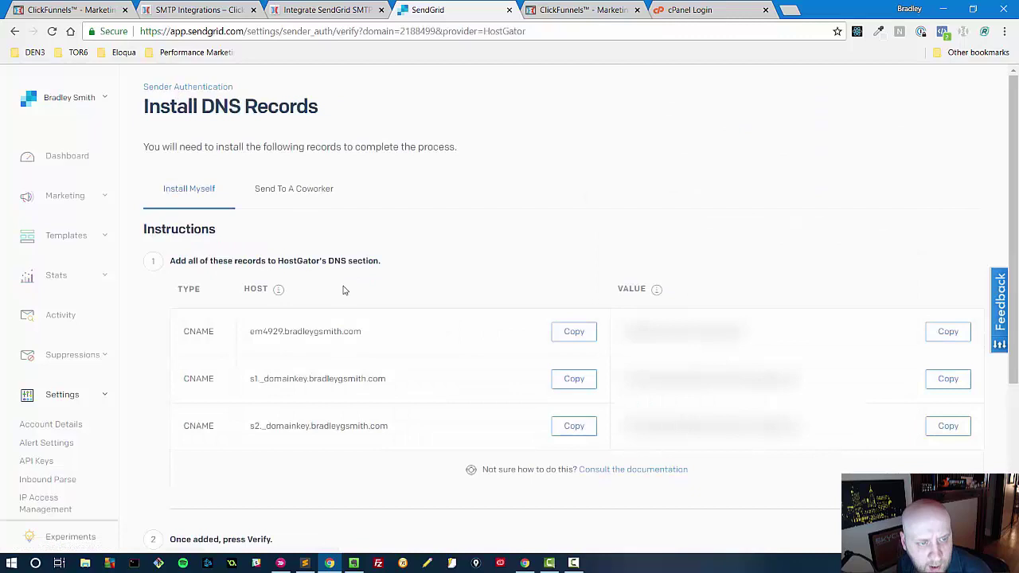
pyautogui.click(567, 332)
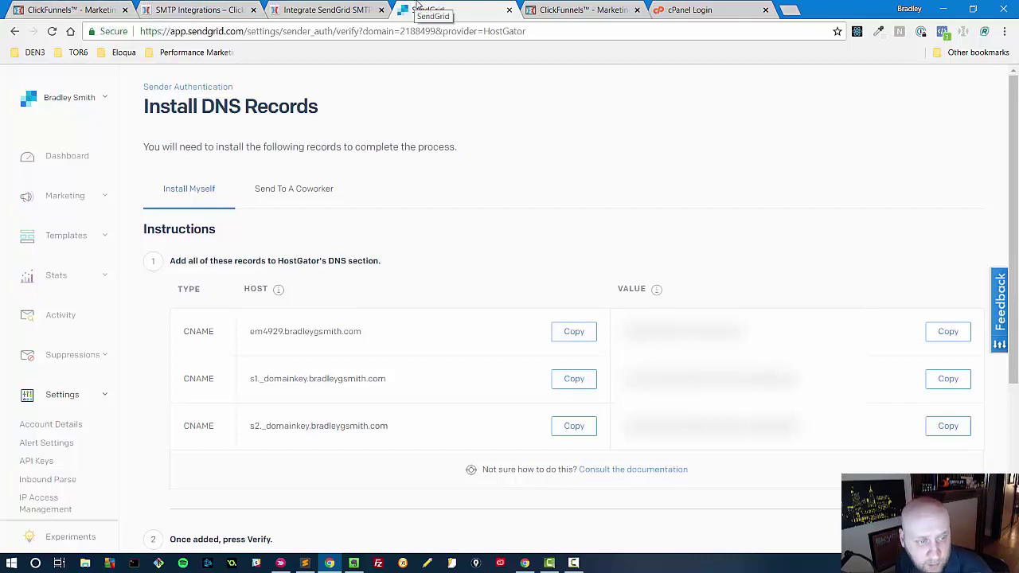
# - Log into HostGator cPanel and open the Zone Editor for the sender's domain
pyautogui.click(700, 10)
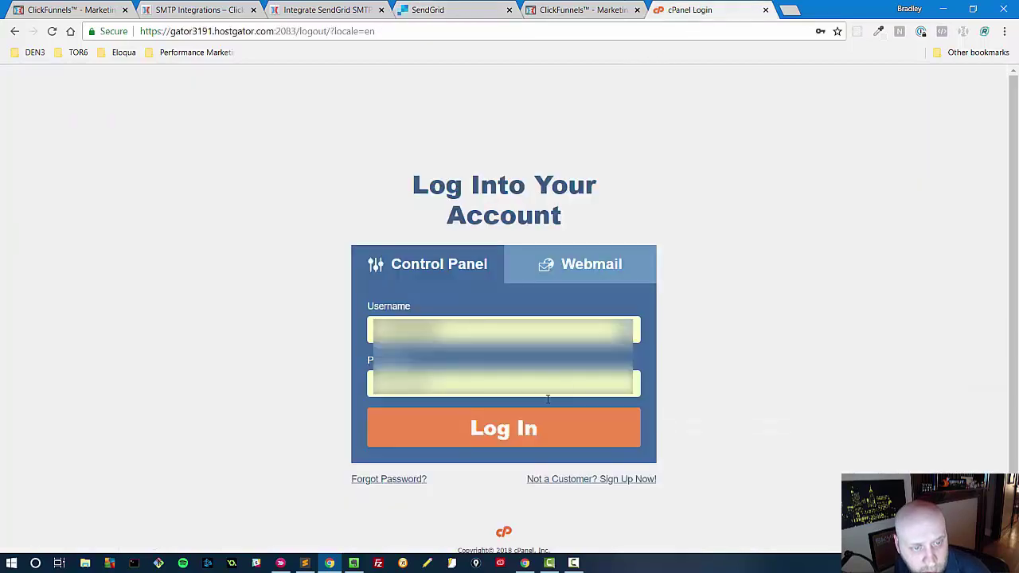
pyautogui.click(514, 431)
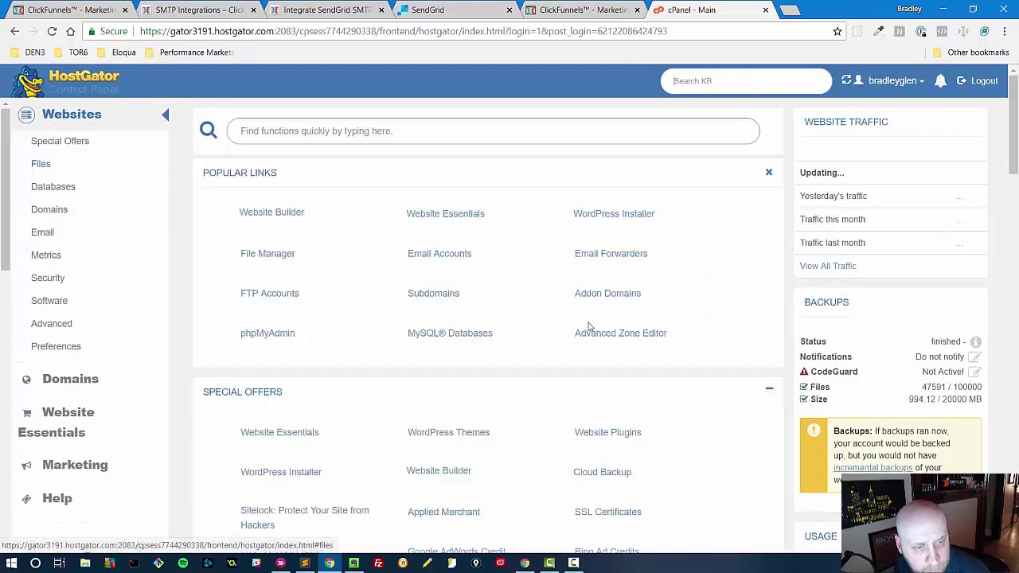
pyautogui.click(593, 334)
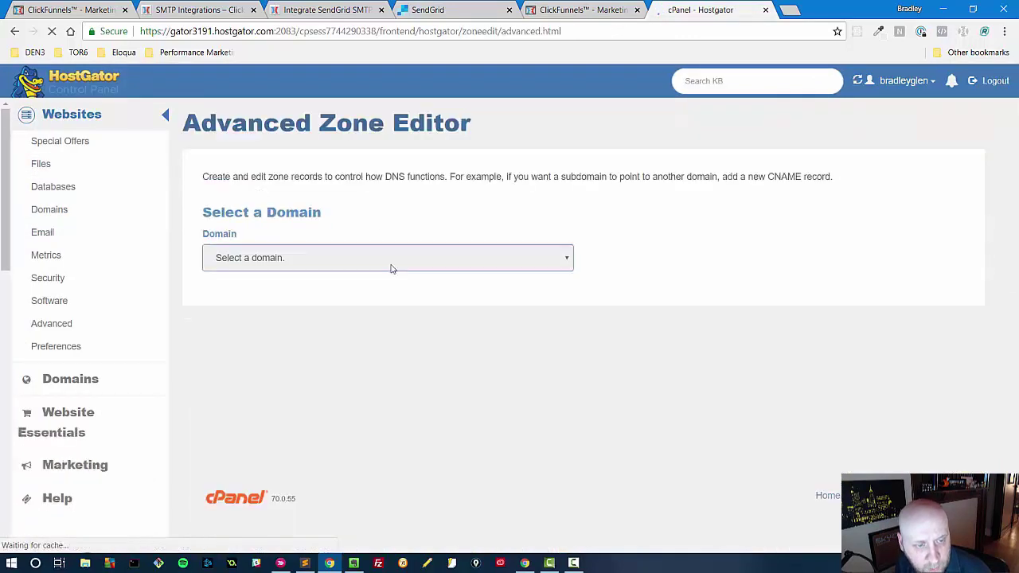
pyautogui.click(321, 263)
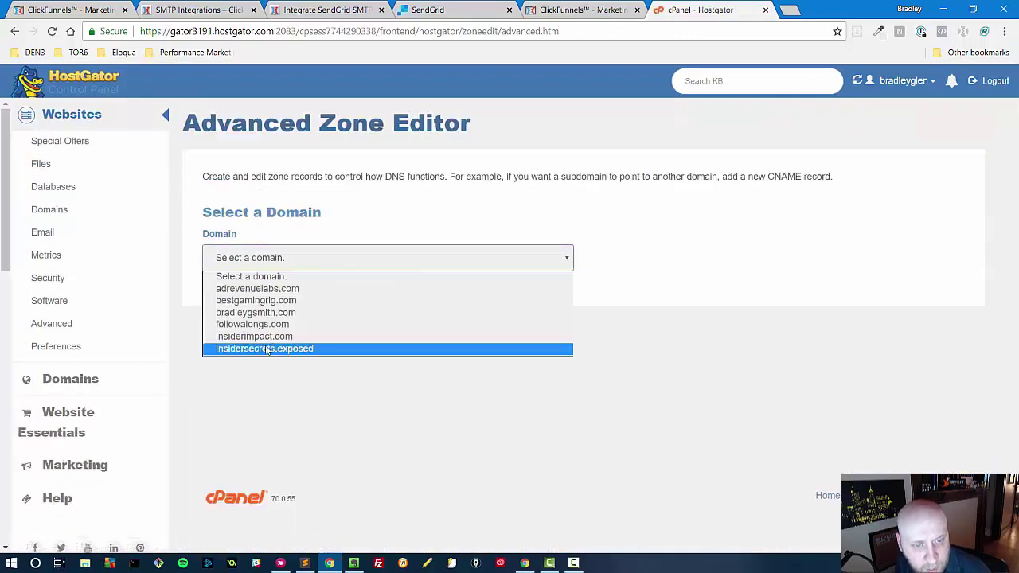
pyautogui.click(246, 313)
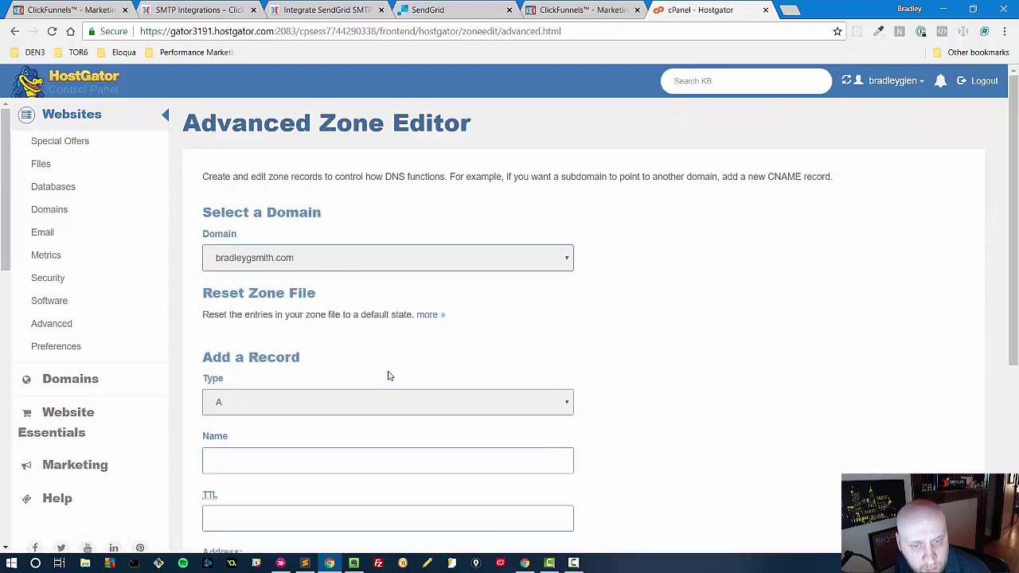
pyautogui.scroll(-2, 313, 306)
pyautogui.scroll(-1, 313, 306)
# - Add the first SendGrid CNAME record using the copied host name and value
pyautogui.click(257, 227)
pyautogui.click(252, 266)
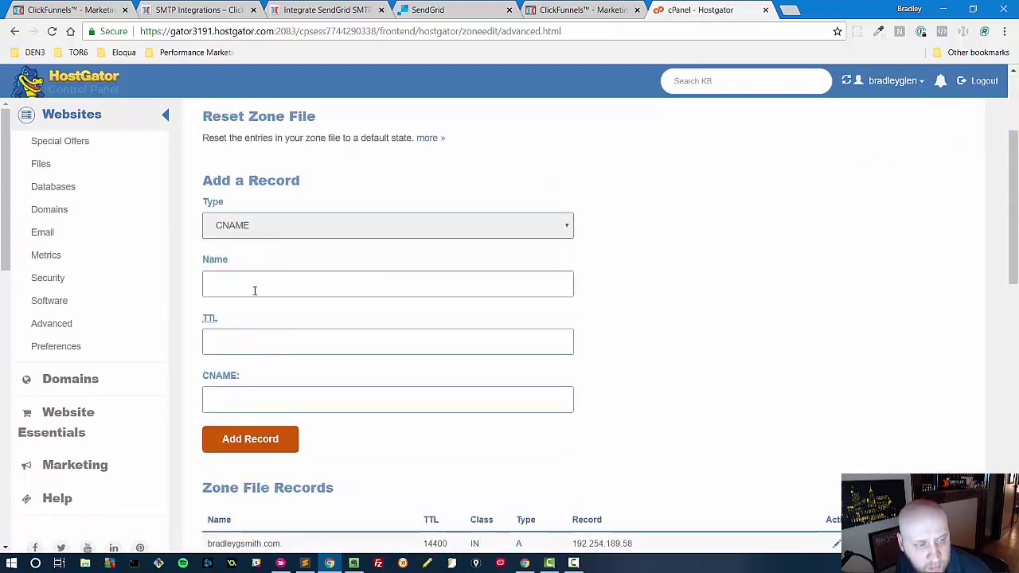
pyautogui.click(252, 287)
pyautogui.hotkey('ctrl', 'v')
pyautogui.click(216, 331)
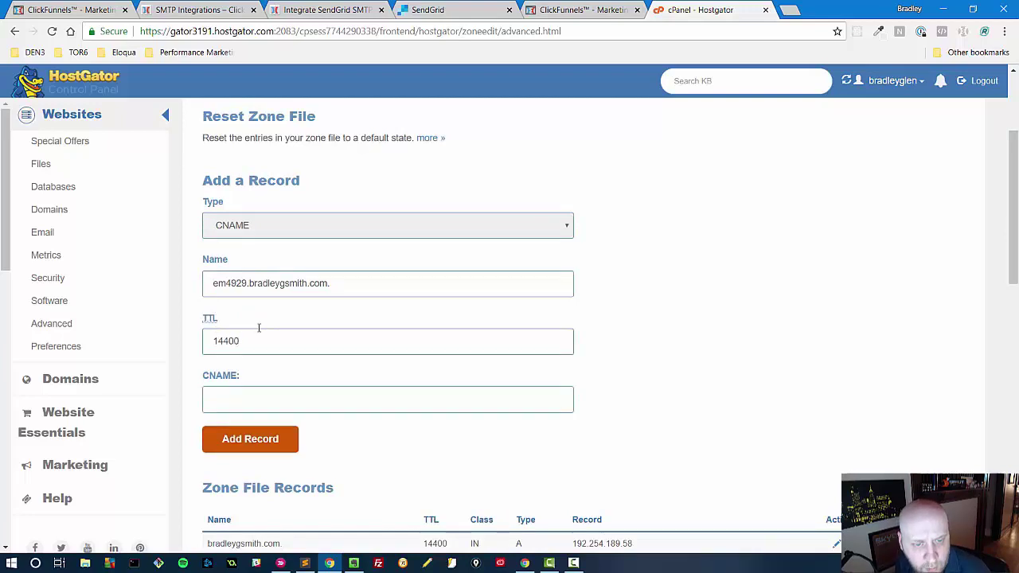
pyautogui.click(427, 8)
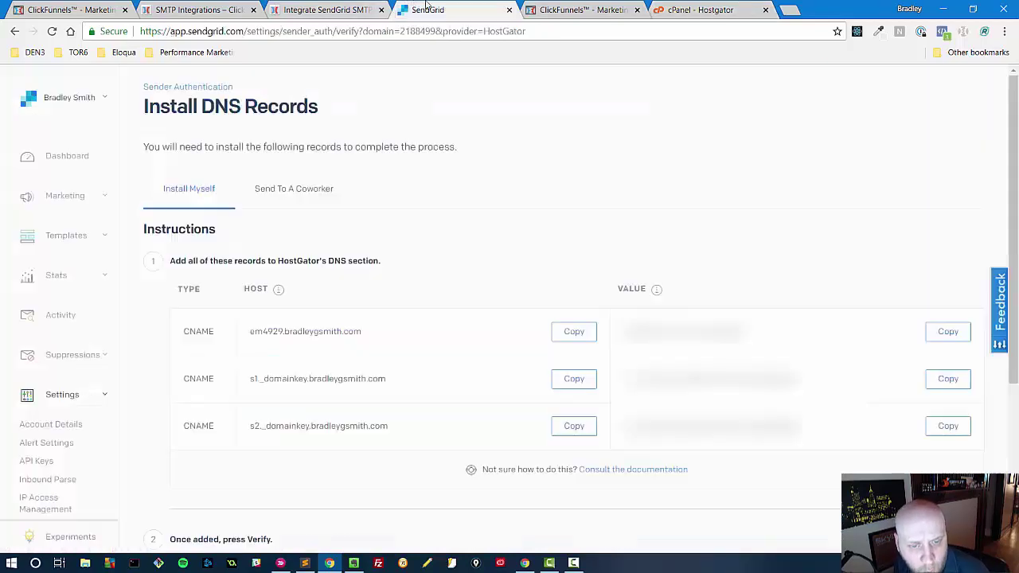
pyautogui.click(955, 329)
pyautogui.click(692, 9)
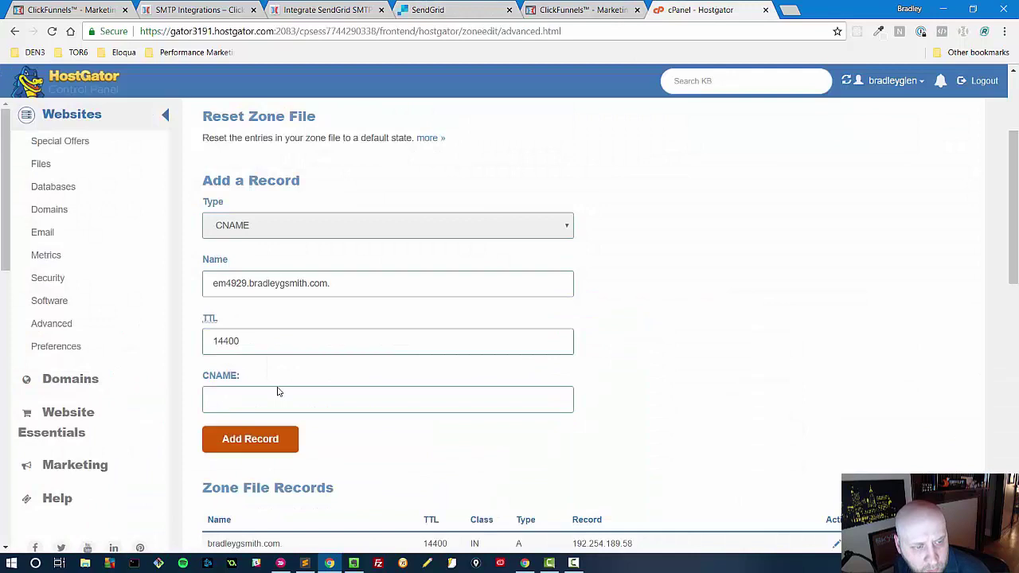
pyautogui.hotkey('ctrl', 'v')
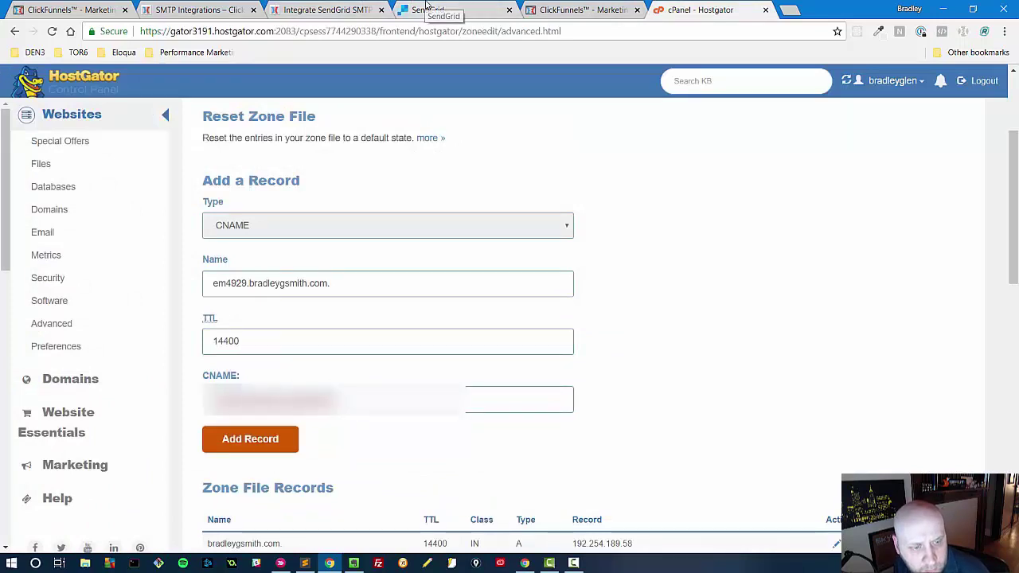
pyautogui.click(434, 10)
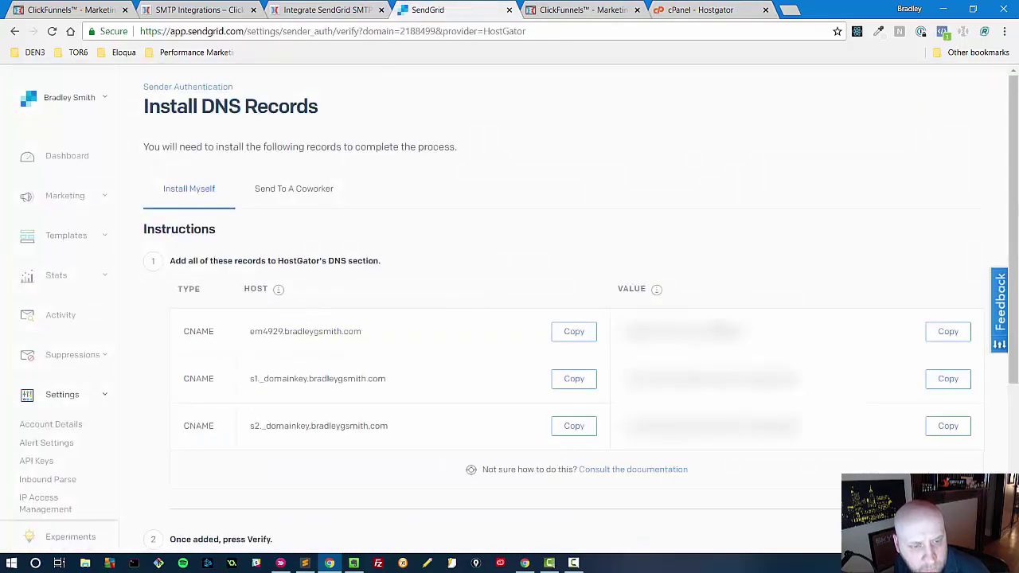
pyautogui.click(689, 10)
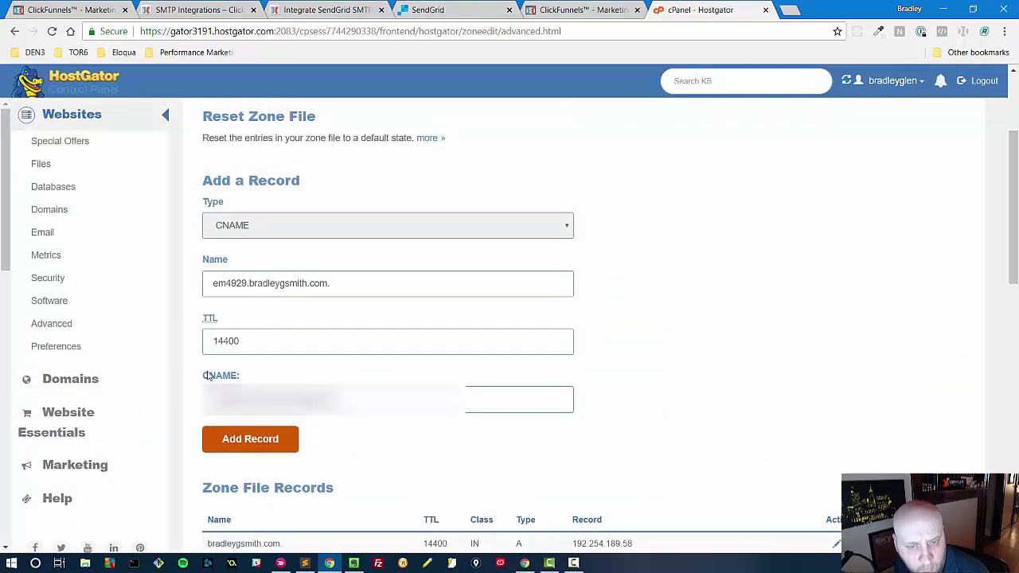
pyautogui.click(227, 444)
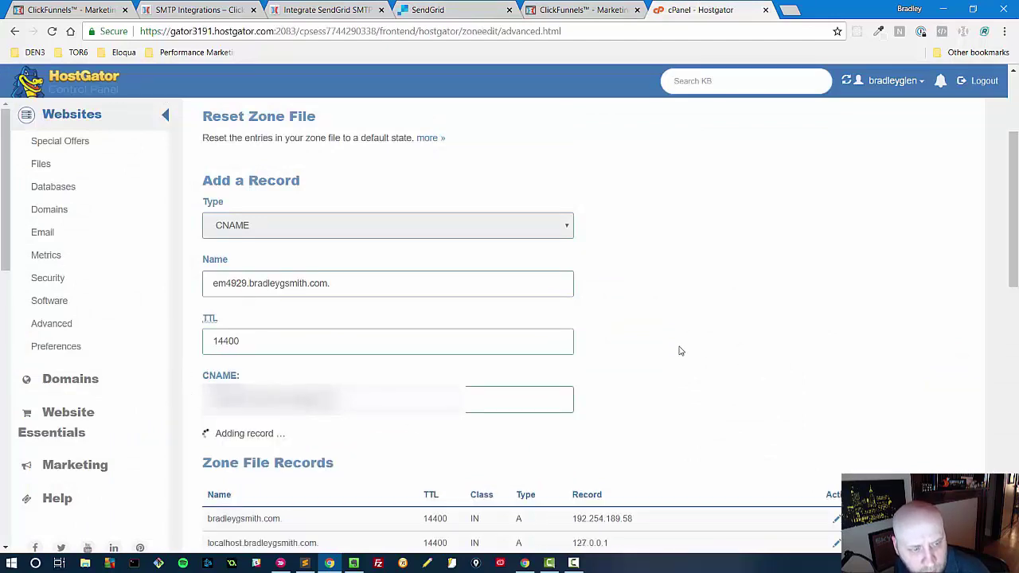
# - Begin a second CNAME record named with the s1._domainkey host and TTL 14400
pyautogui.click(443, 8)
pyautogui.click(700, 10)
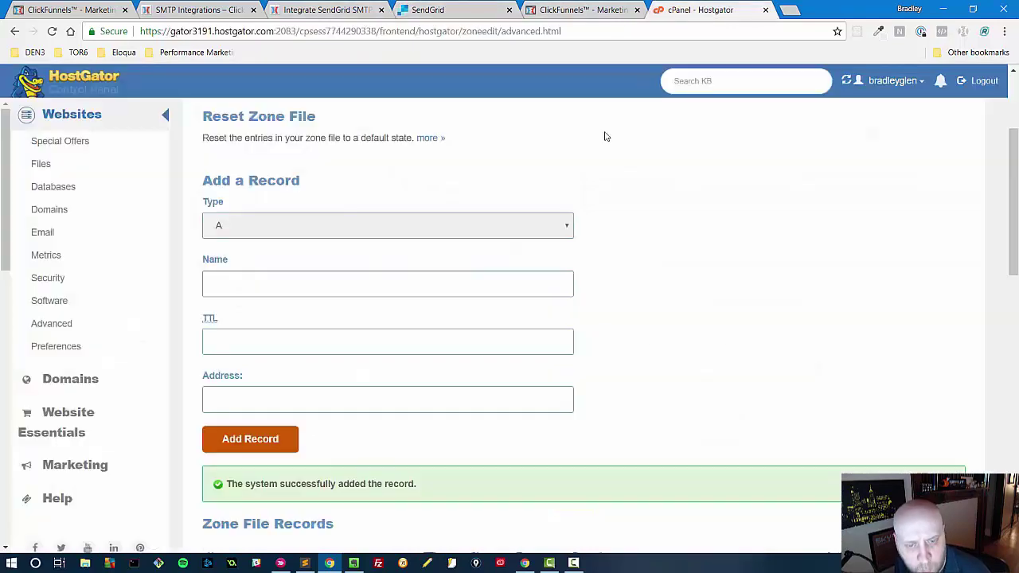
pyautogui.click(231, 283)
pyautogui.hotkey('ctrl', 'v')
pyautogui.click(257, 227)
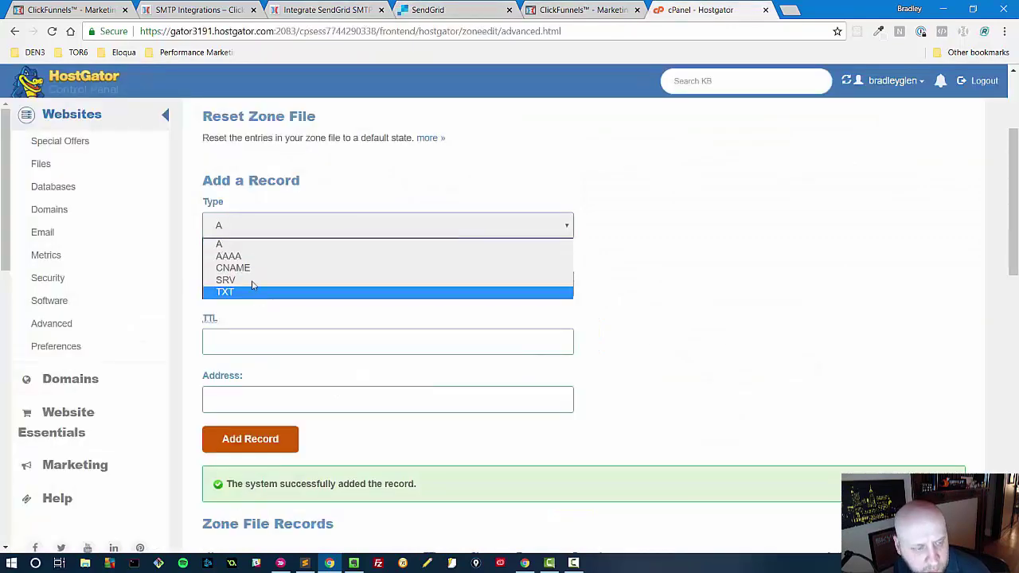
pyautogui.click(238, 266)
pyautogui.write('14400')
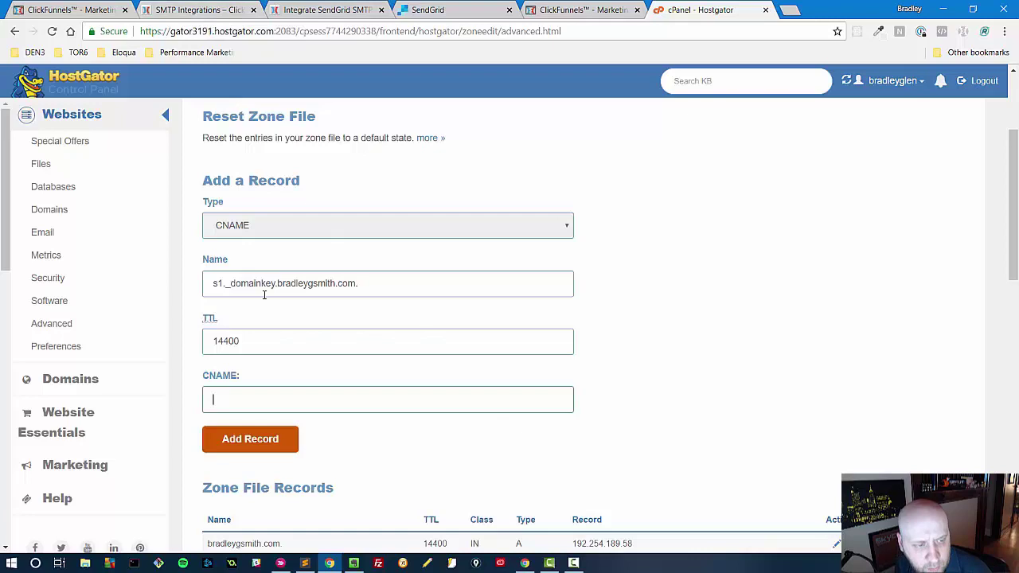
# - Add the s1._domainkey CNAME record in cPanel using SendGrid's s1 target value
pyautogui.click(231, 10)
pyautogui.click(470, 10)
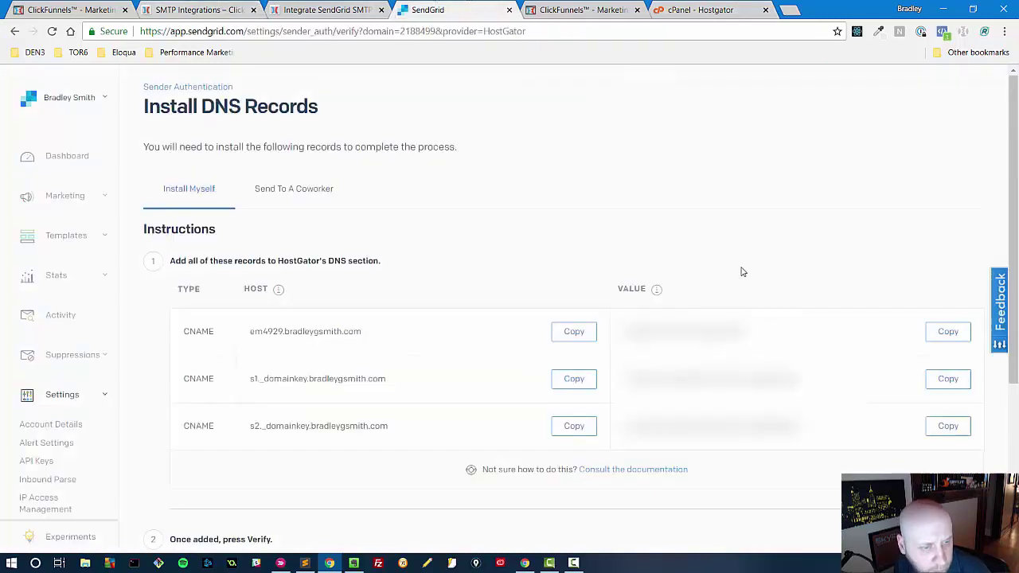
pyautogui.click(692, 10)
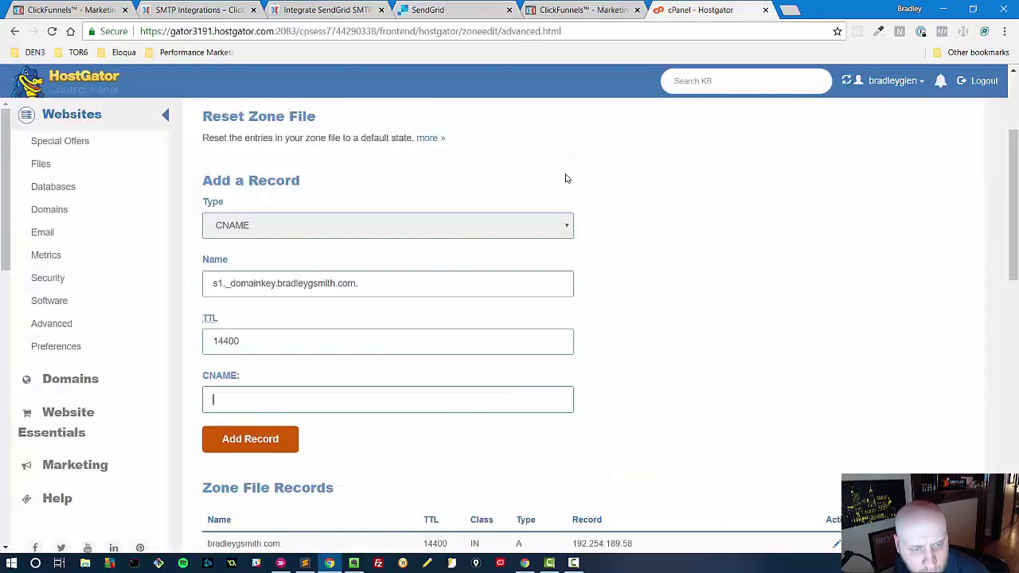
pyautogui.click(241, 399)
pyautogui.hotkey('ctrl', 'v')
pyautogui.click(250, 439)
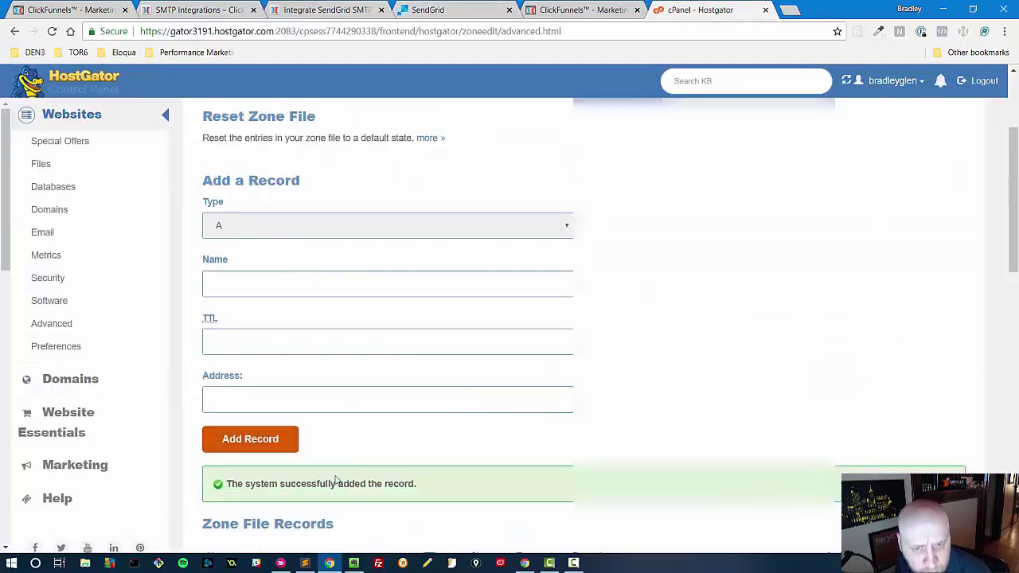
pyautogui.scroll(-4, 486, 270)
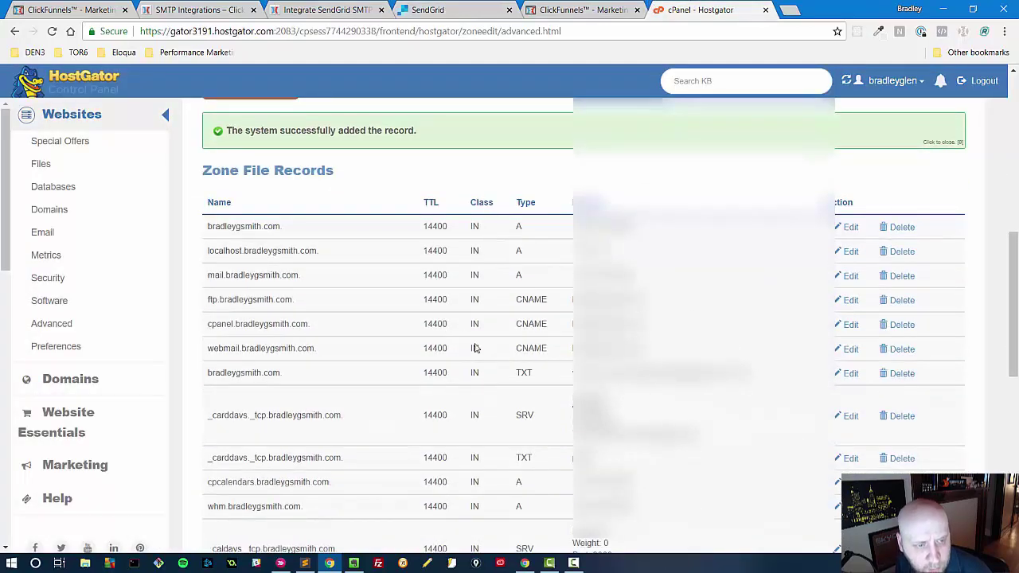
pyautogui.scroll(4, 474, 348)
# - Start a new cPanel record named s2._domainkey and set its type to CNAME
pyautogui.click(203, 6)
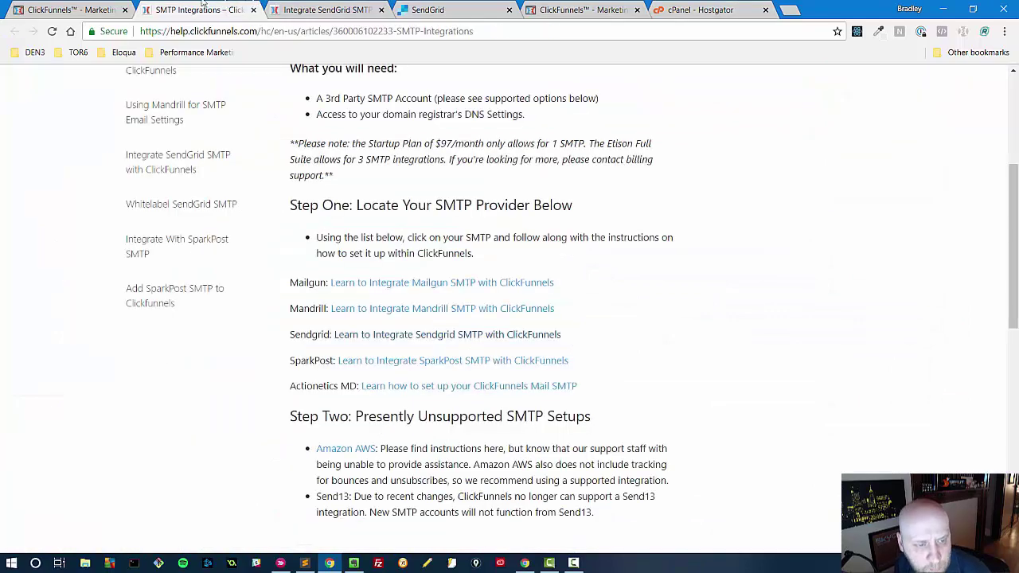
pyautogui.click(78, 6)
pyautogui.click(332, 6)
pyautogui.click(454, 8)
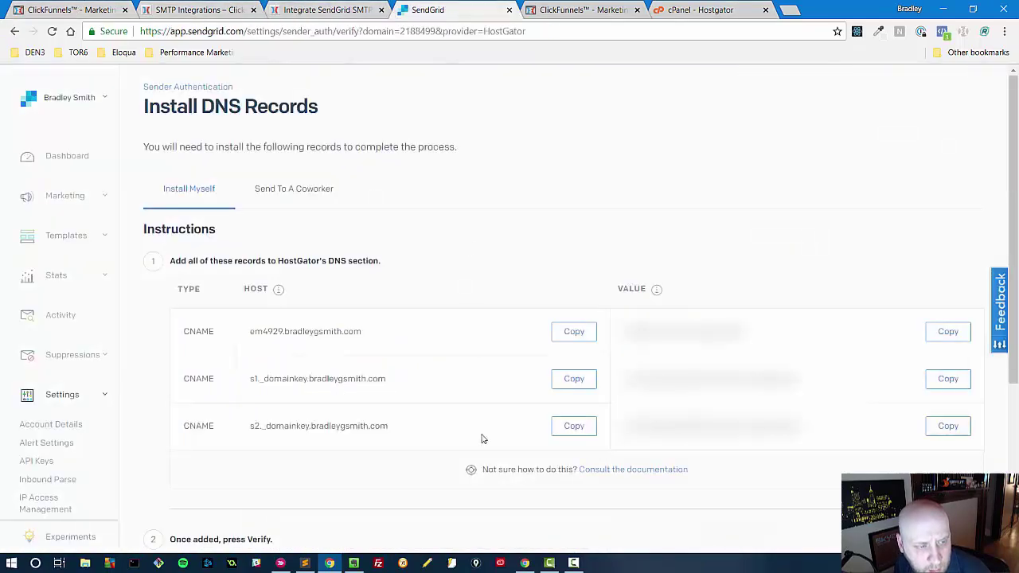
pyautogui.click(574, 426)
pyautogui.hotkey('ctrl', 'Tab')
pyautogui.hotkey('ctrl', 'Tab')
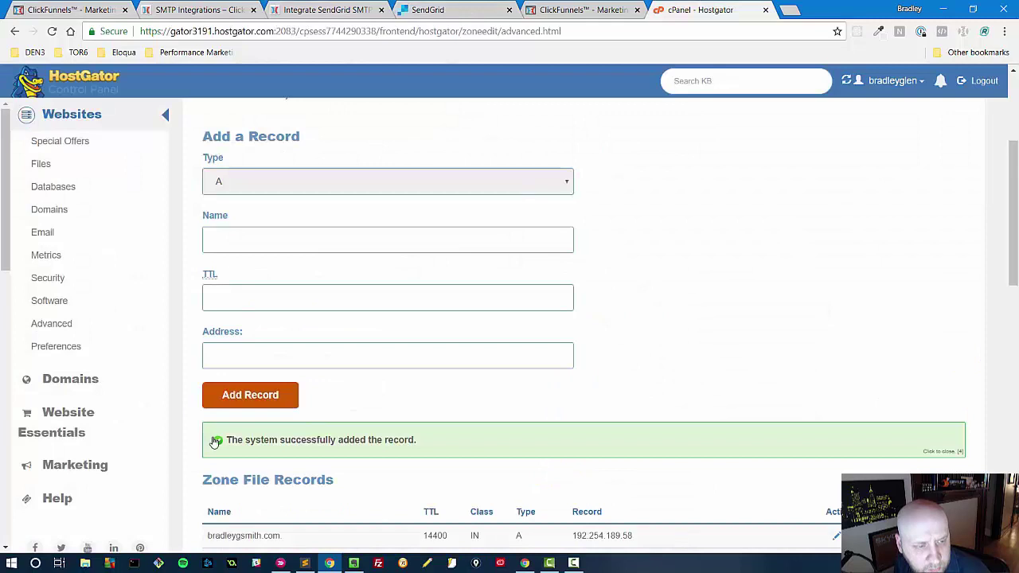
pyautogui.click(236, 240)
pyautogui.hotkey('ctrl', 'v')
pyautogui.click(257, 176)
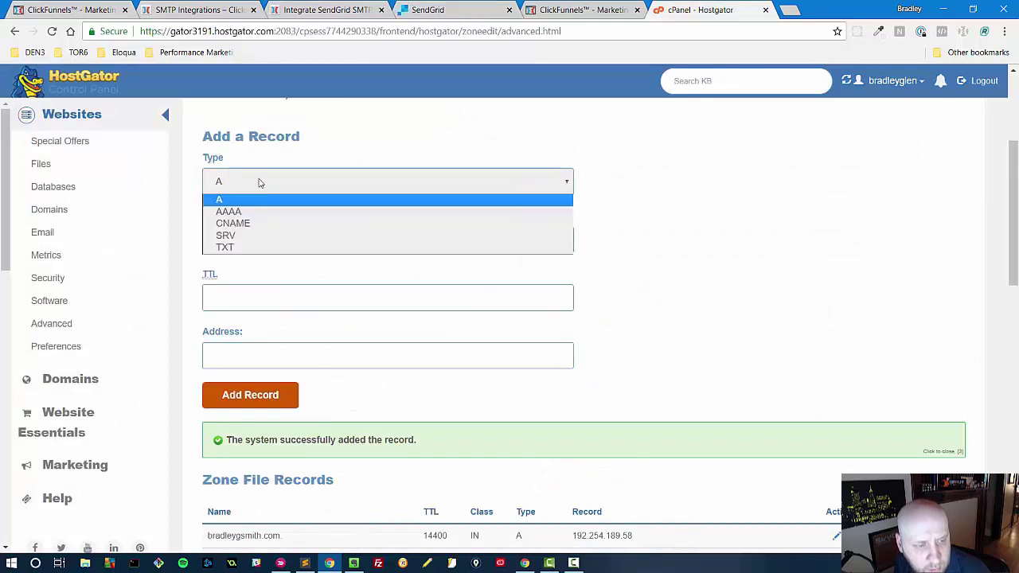
pyautogui.click(257, 224)
# - Give the s2._domainkey CNAME a TTL of 14400, paste its SendGrid target, and save it
pyautogui.click(236, 297)
pyautogui.write('1440')
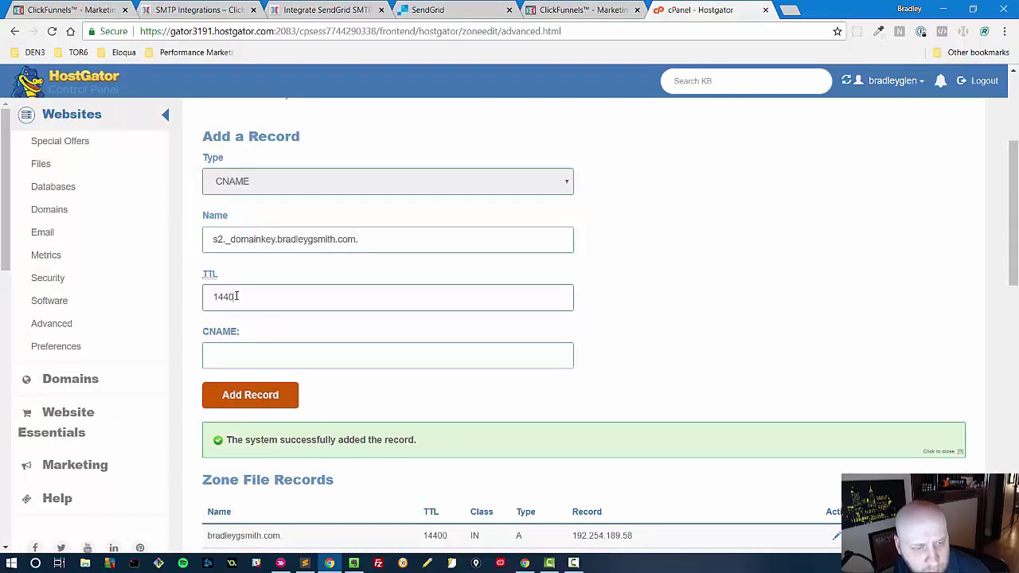
pyautogui.write('0')
pyautogui.click(223, 364)
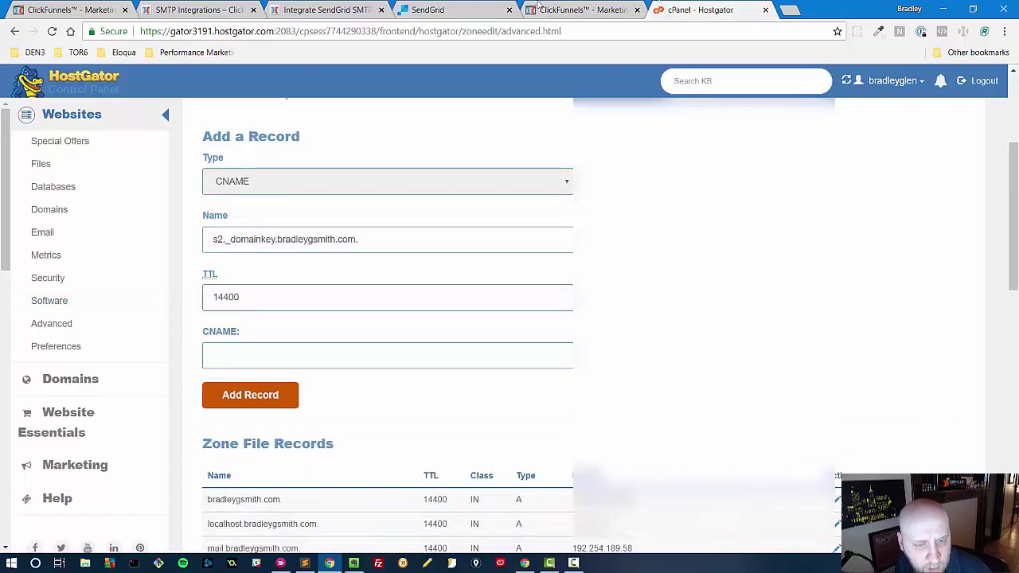
pyautogui.click(497, 6)
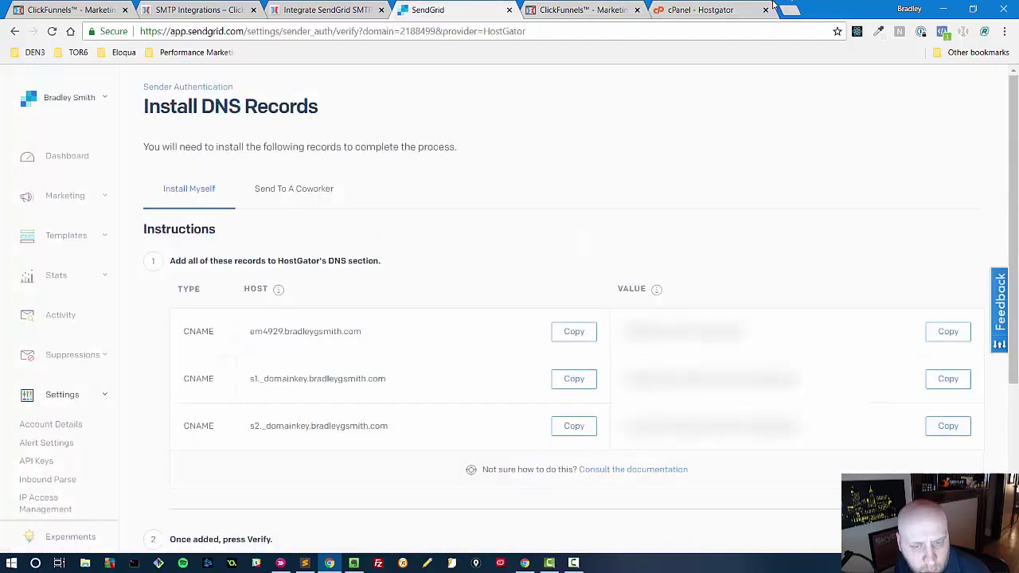
pyautogui.click(700, 9)
pyautogui.hotkey('ctrl', 'v')
pyautogui.click(236, 393)
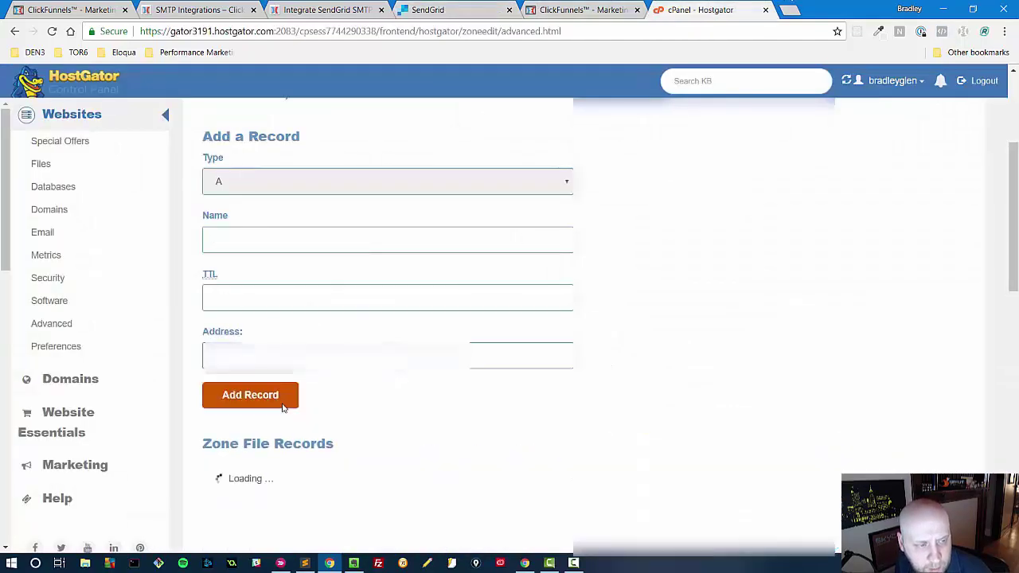
pyautogui.scroll(-4, 723, 382)
pyautogui.scroll(-8, 589, 326)
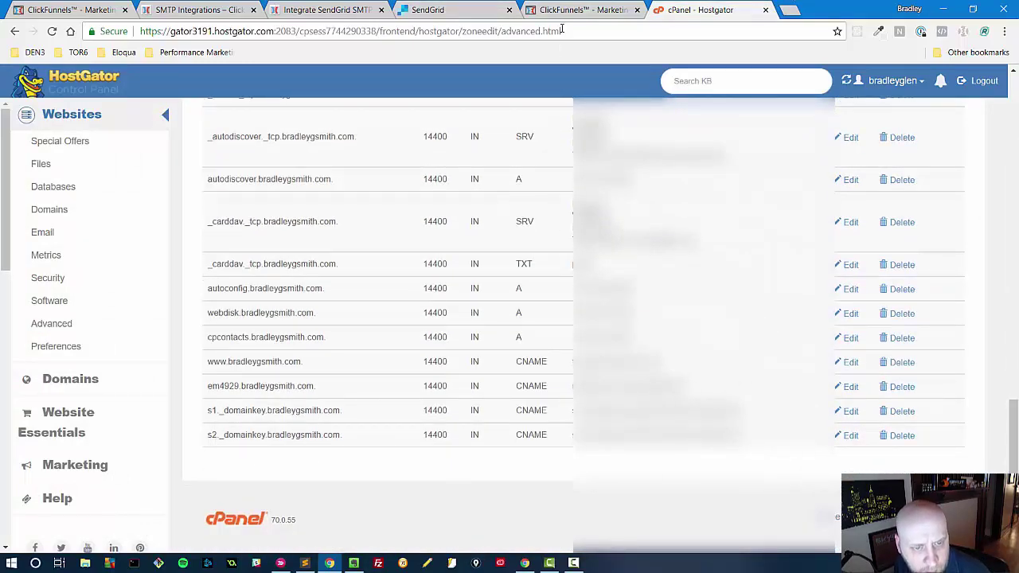
# - Tick 'I've added these records', verify bradleygsmith.com, and return to Sender Authentication
pyautogui.click(457, 10)
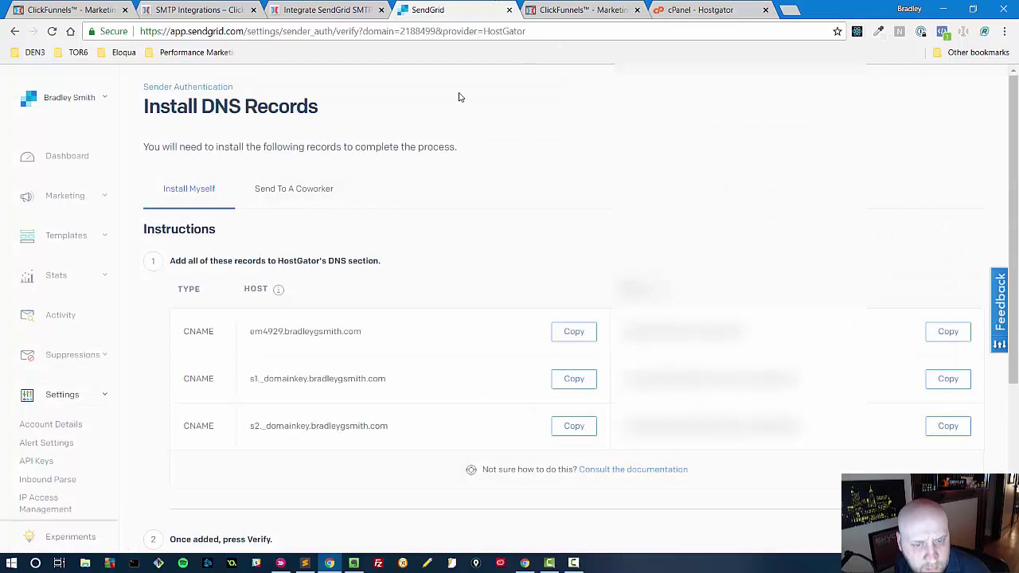
pyautogui.scroll(-3, 64, 277)
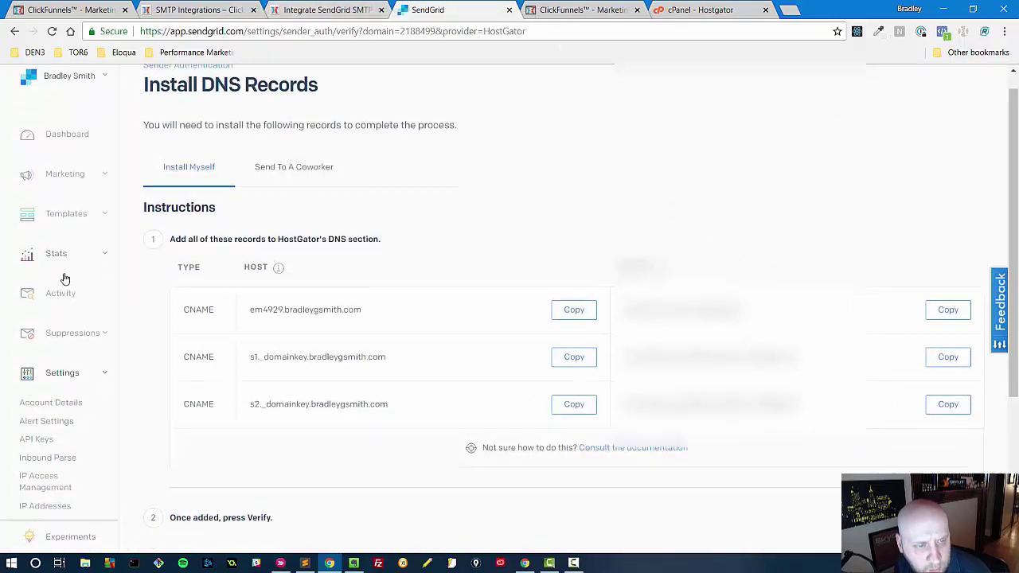
pyautogui.scroll(-5, 66, 277)
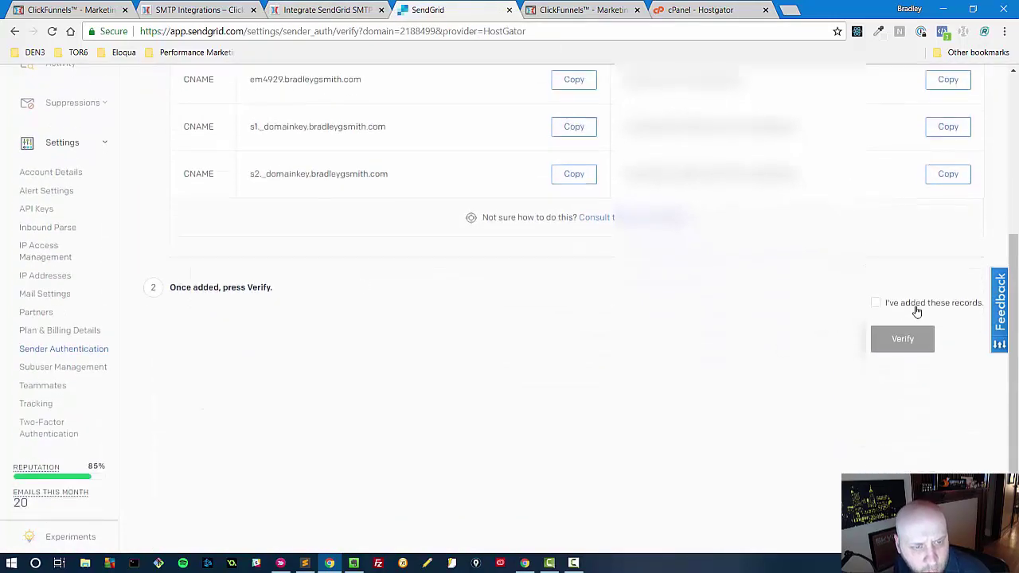
pyautogui.click(916, 309)
pyautogui.click(895, 344)
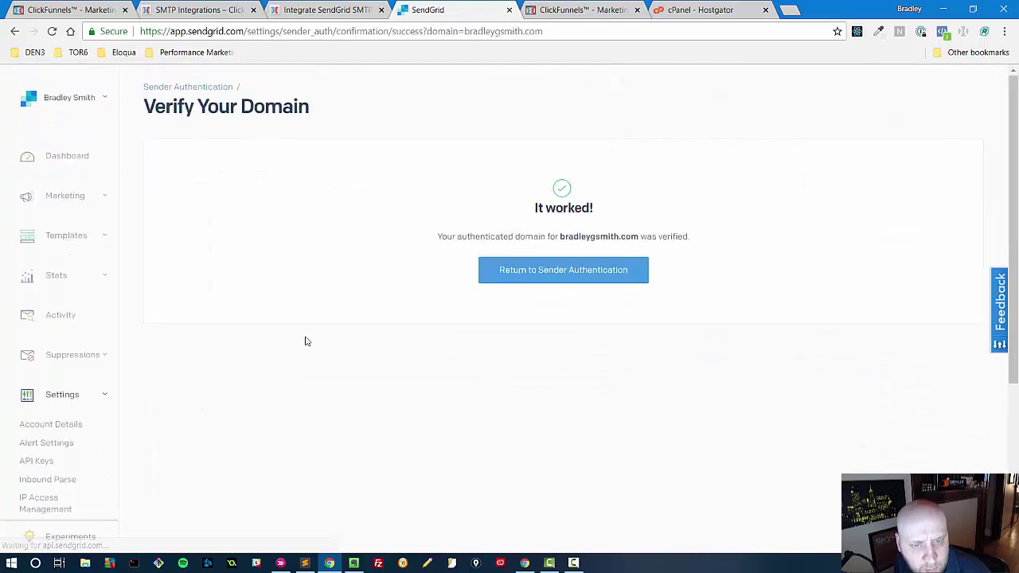
pyautogui.click(560, 277)
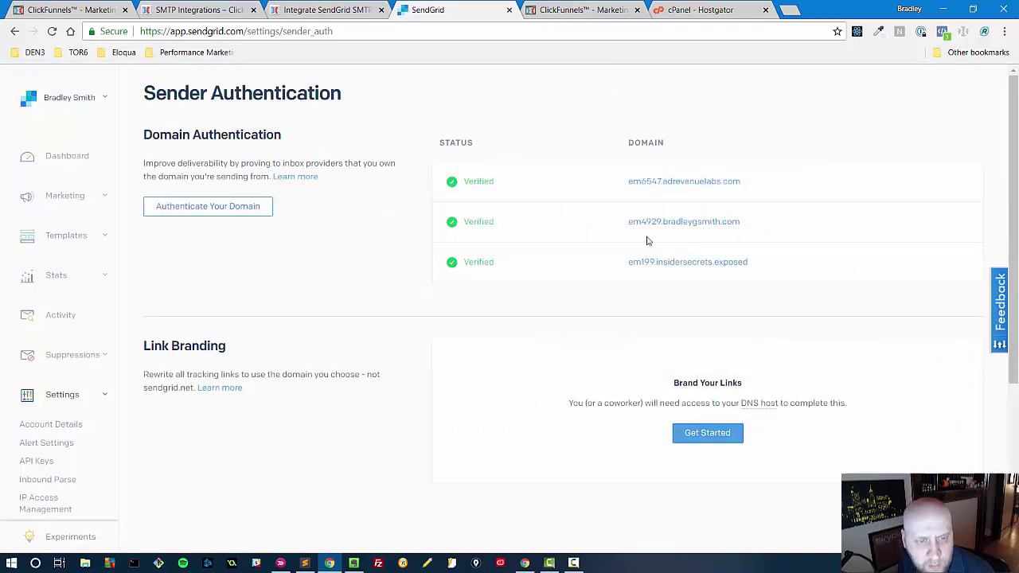
pyautogui.scroll(-3, 71, 318)
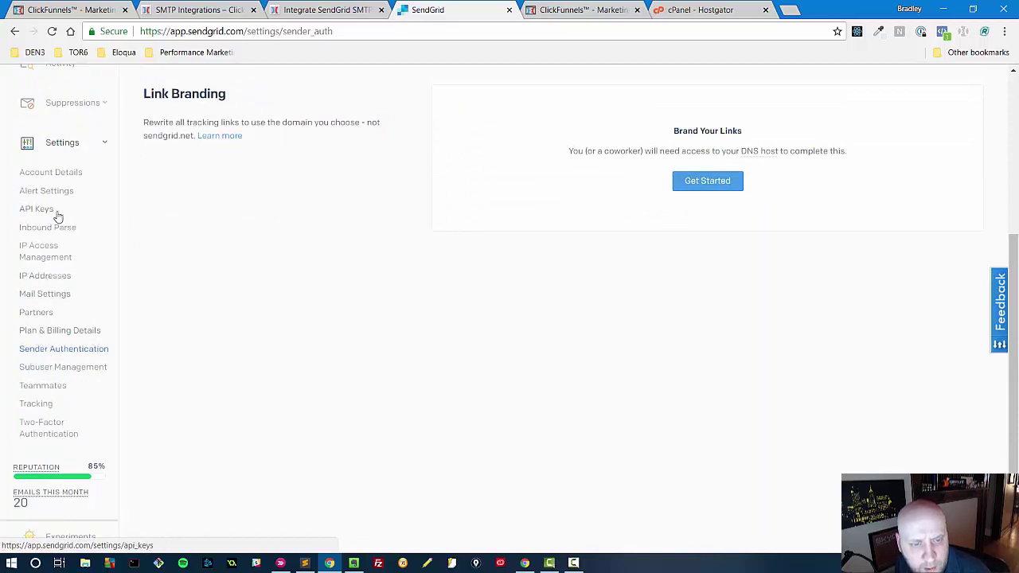
# - Open SendGrid Mail Settings, expand Event Notification, and select its HTTP POST URL
pyautogui.click(49, 294)
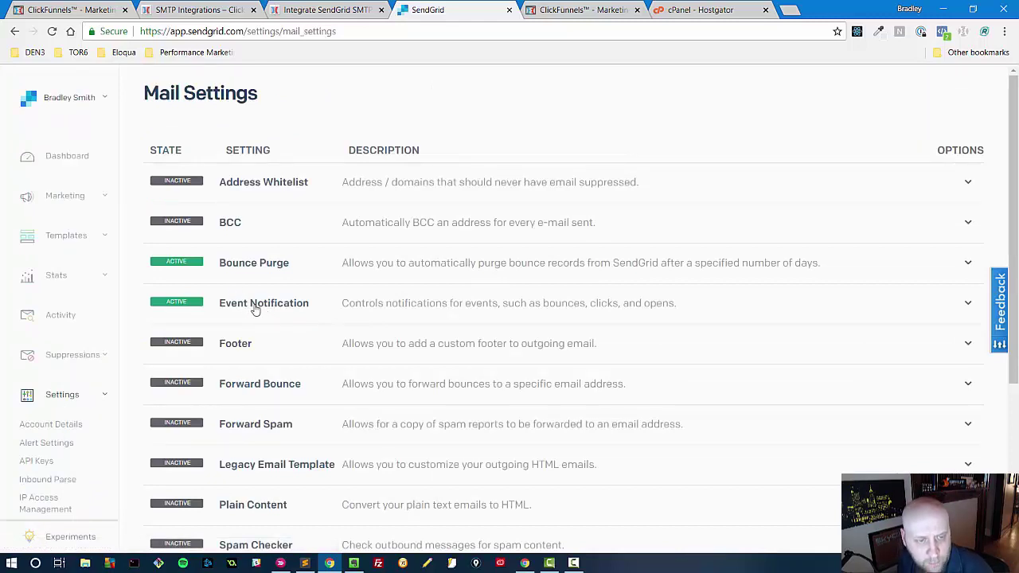
pyautogui.click(254, 307)
pyautogui.scroll(-2, 439, 313)
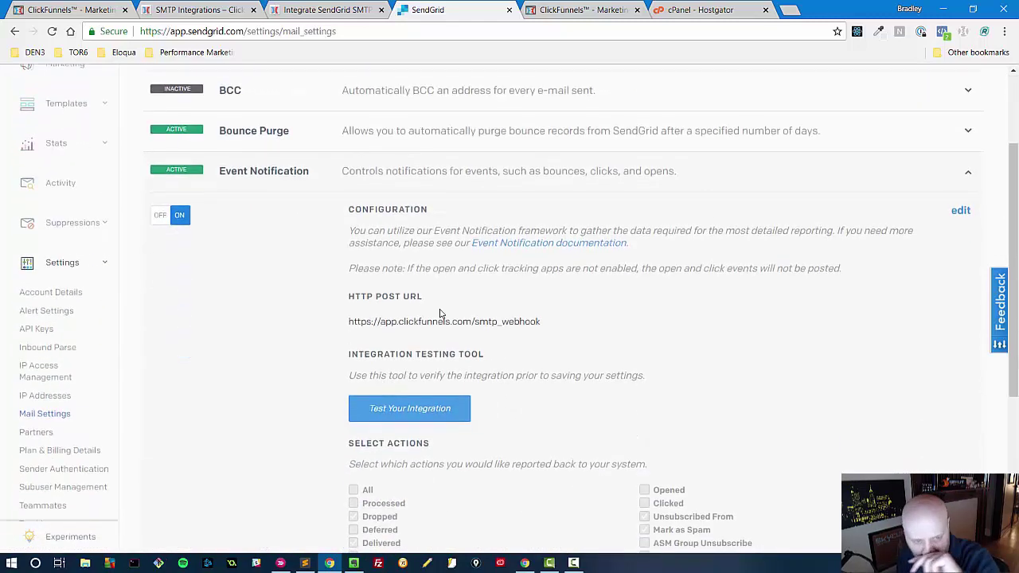
pyautogui.tripleClick(396, 324)
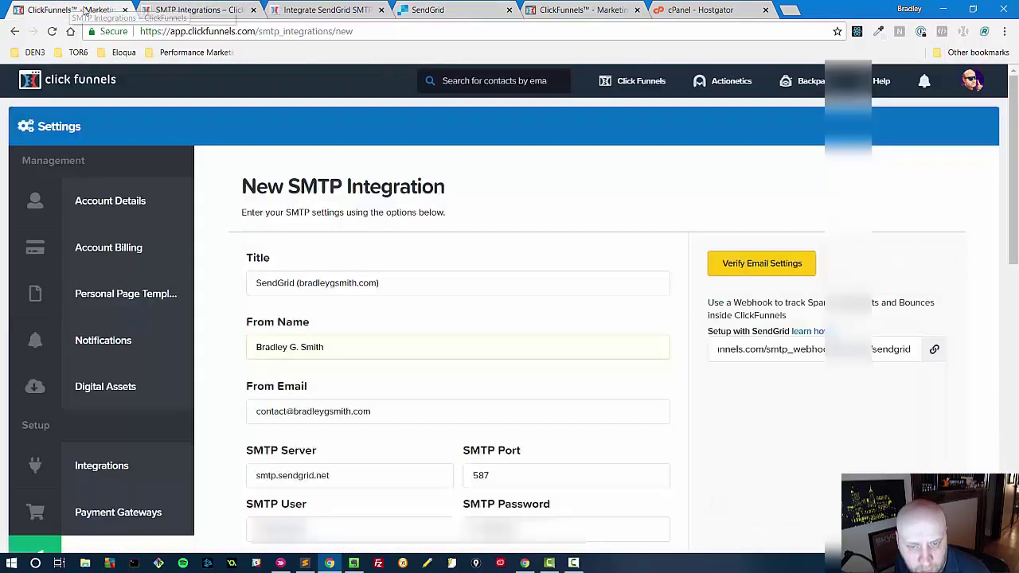
# - Compare that URL with ClickFunnels' webhook URL, then reselect the HTTP POST URL
pyautogui.click(72, 9)
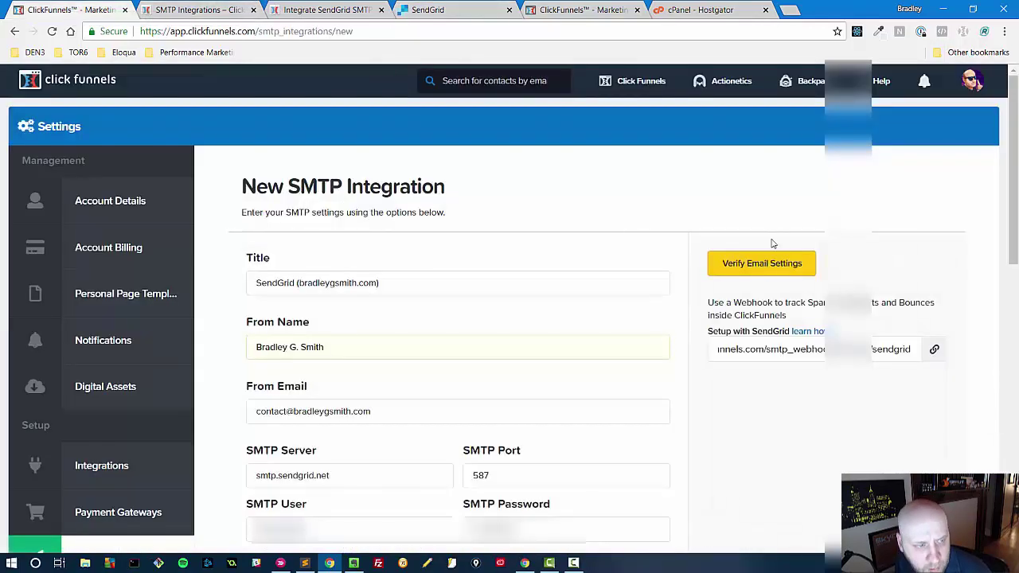
pyautogui.click(771, 352)
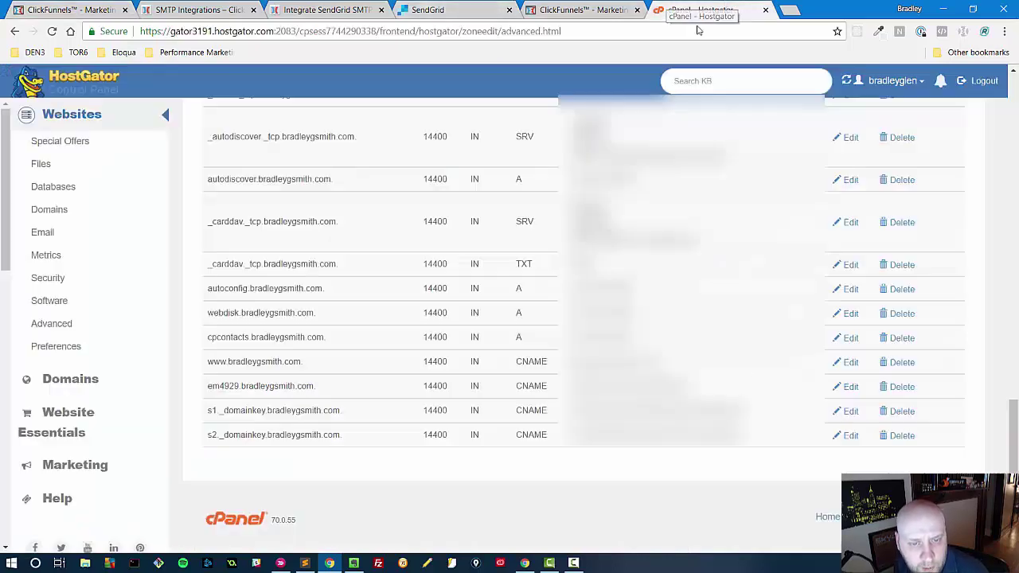
pyautogui.click(714, 8)
pyautogui.click(602, 8)
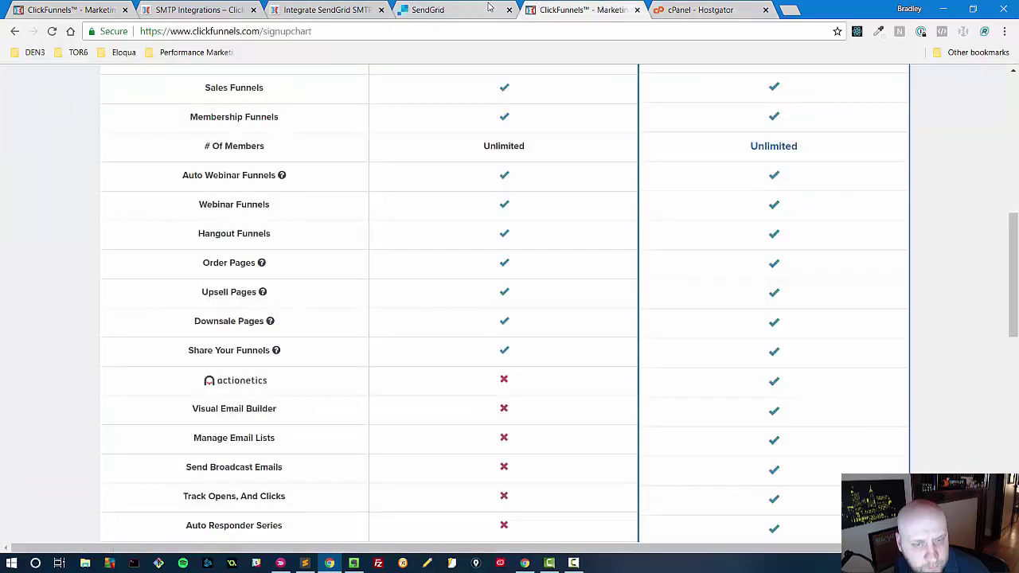
pyautogui.click(213, 8)
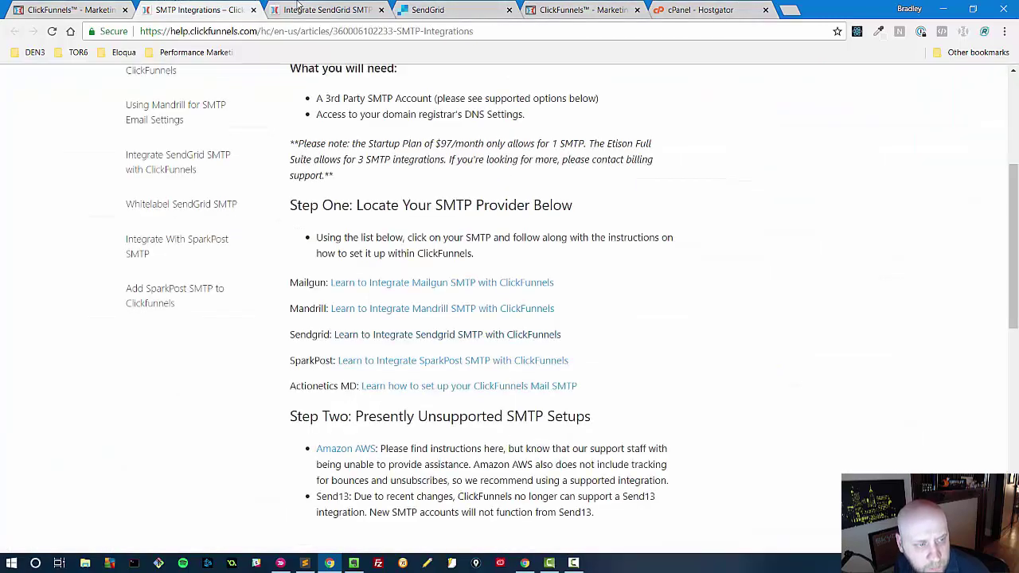
pyautogui.click(79, 9)
pyautogui.click(446, 9)
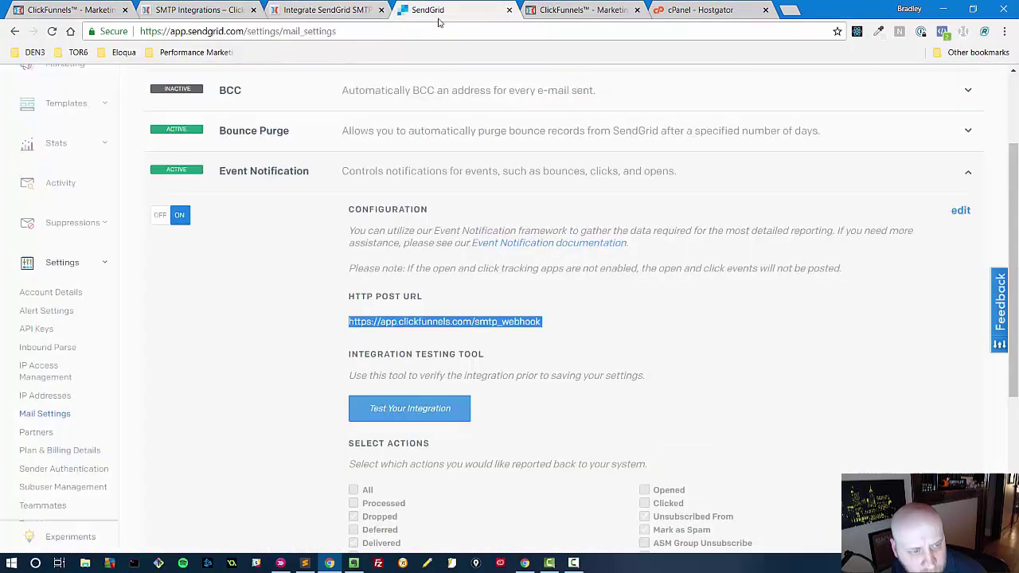
pyautogui.click(570, 320)
pyautogui.tripleClick(525, 321)
pyautogui.hotkey('ctrl', 'c')
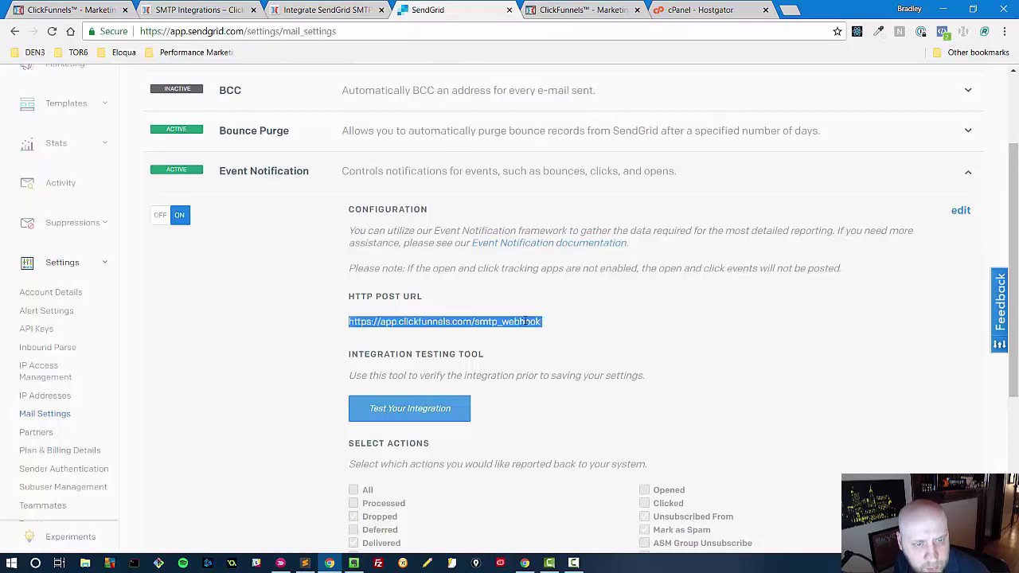
# - Replace the Event Notification HTTP POST URL with the ClickFunnels webhook URL and save it
pyautogui.click(958, 210)
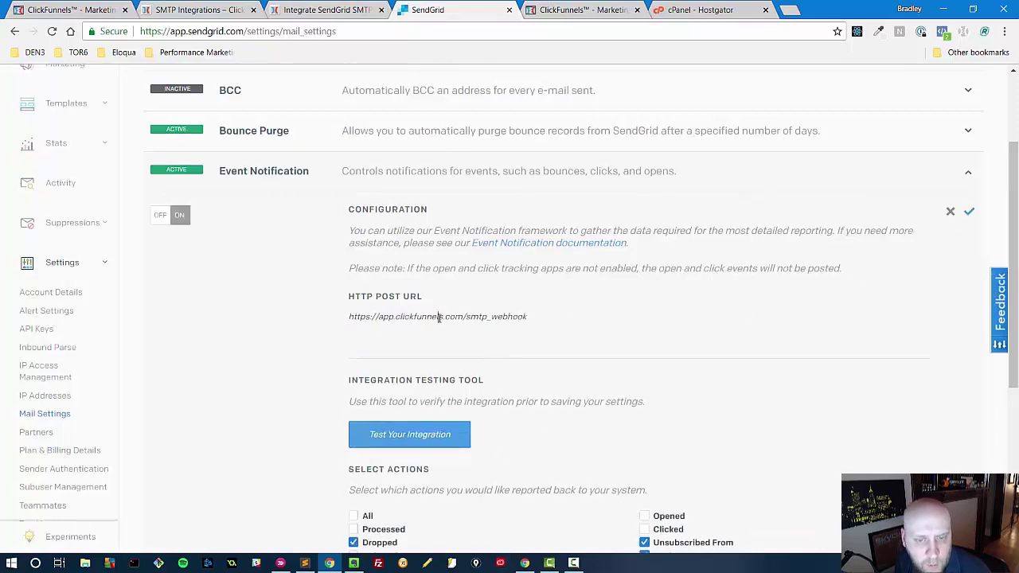
pyautogui.tripleClick(438, 315)
pyautogui.hotkey('ctrl', 'v')
pyautogui.scroll(-2, 459, 348)
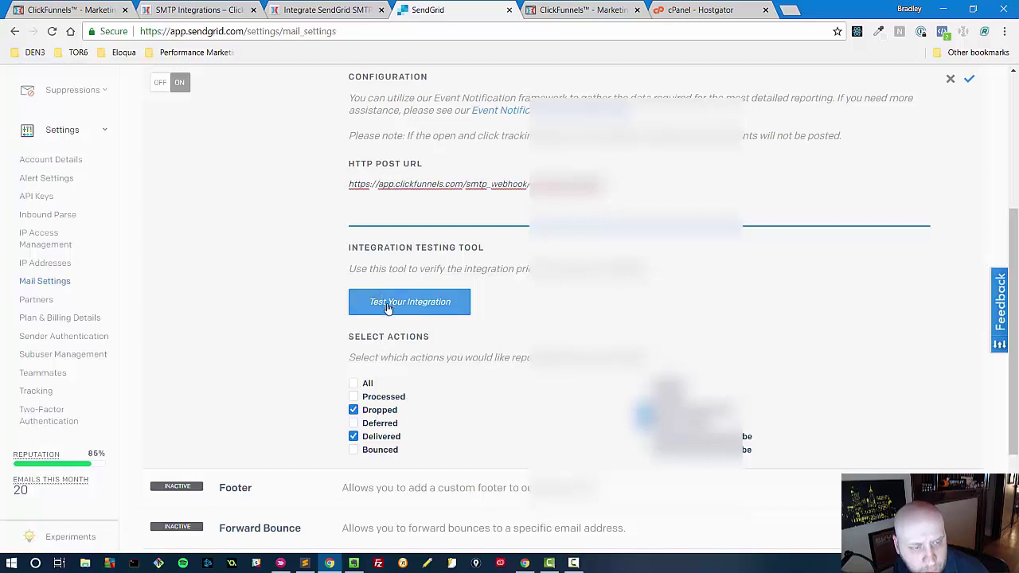
pyautogui.scroll(1, 778, 324)
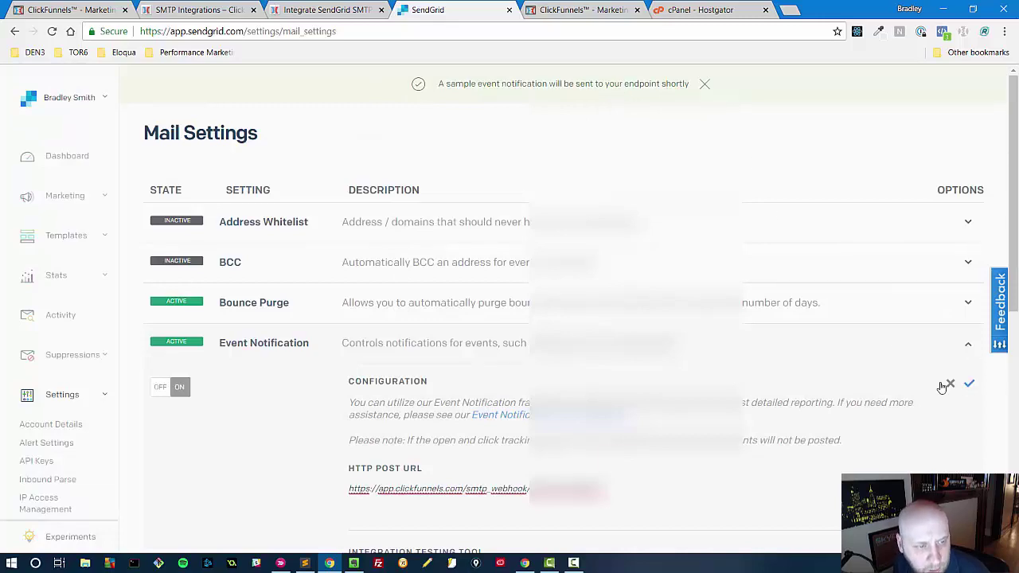
pyautogui.click(968, 384)
# - Dismiss the sample notification message and collapse the Event Notification section
pyautogui.scroll(-3, 780, 379)
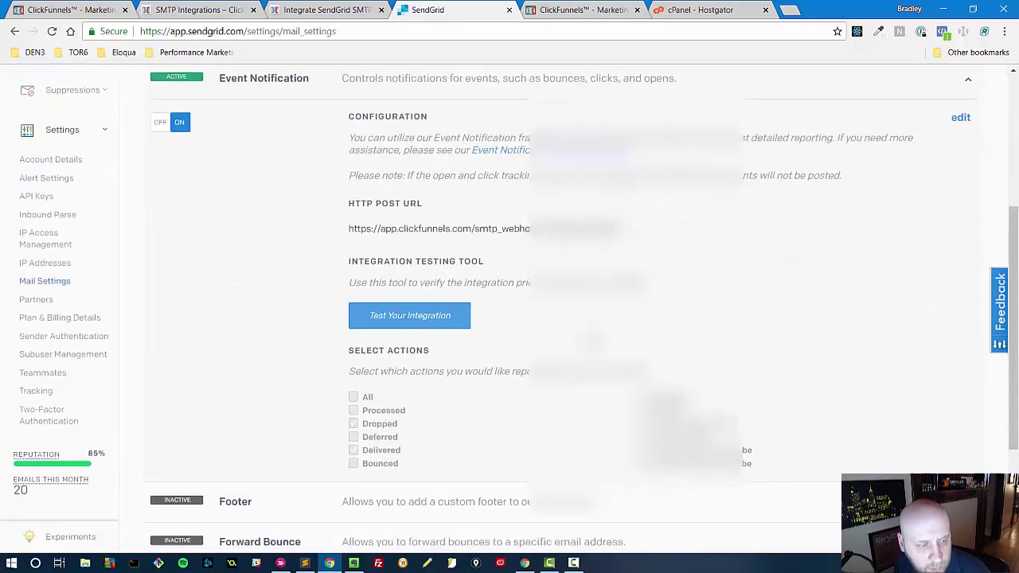
pyautogui.scroll(3, 382, 318)
pyautogui.scroll(-3, 382, 327)
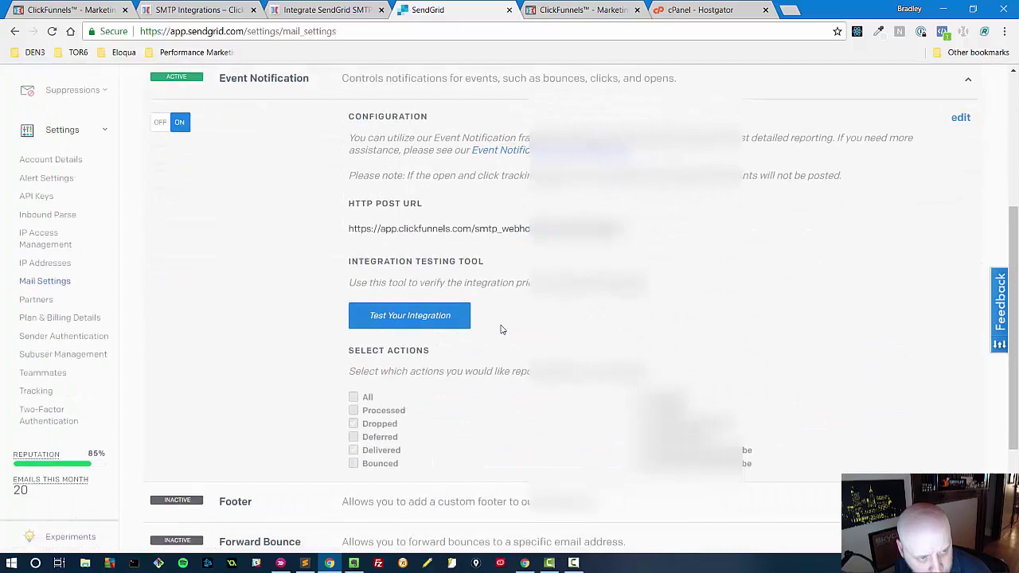
pyautogui.scroll(1, 731, 325)
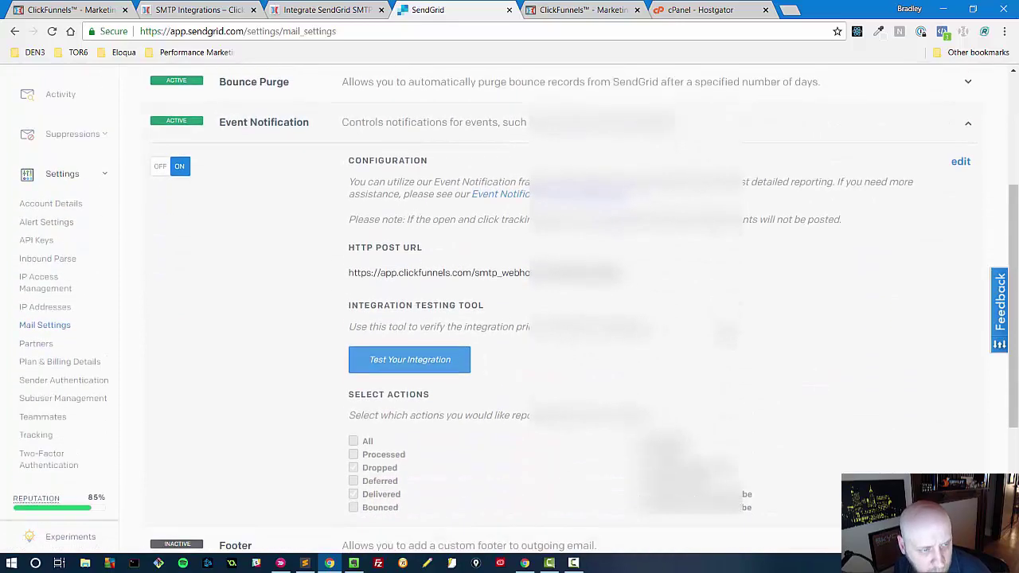
pyautogui.click(701, 84)
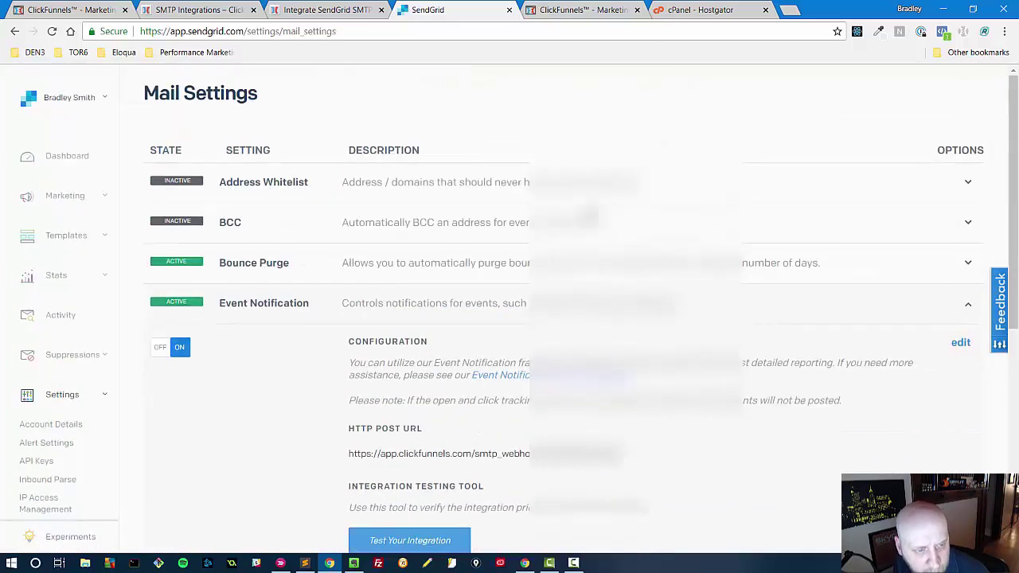
pyautogui.scroll(-2, 283, 243)
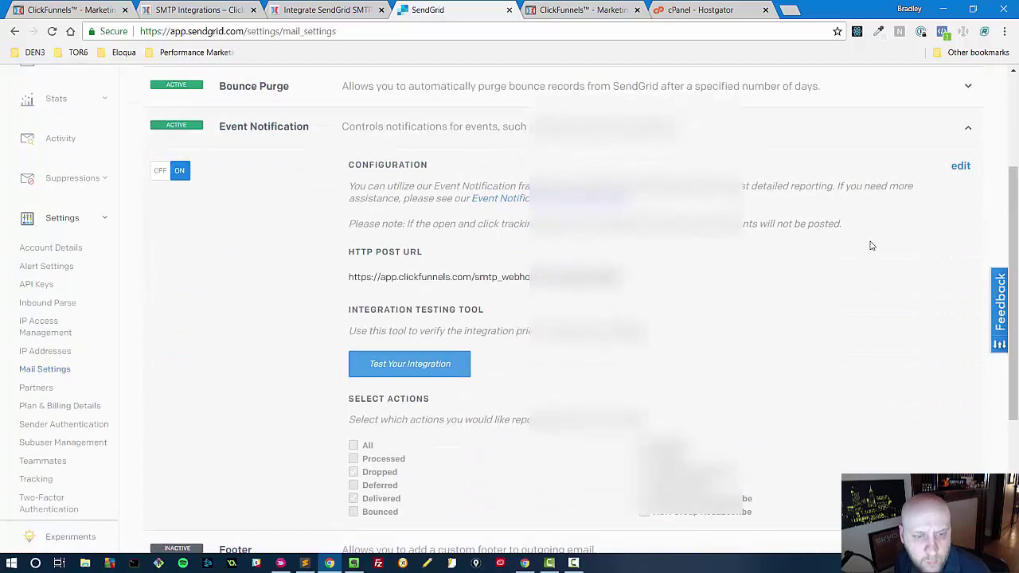
pyautogui.scroll(-1, 871, 246)
pyautogui.scroll(1, 880, 326)
pyautogui.click(966, 128)
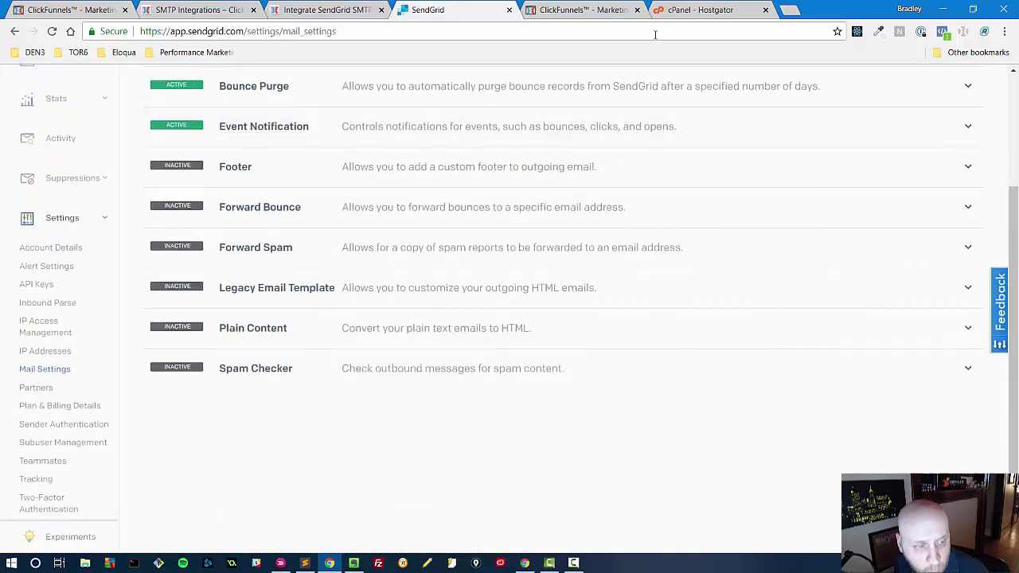
# - Verify the SendGrid SMTP email settings in ClickFunnels and save the new integration
pyautogui.click(84, 9)
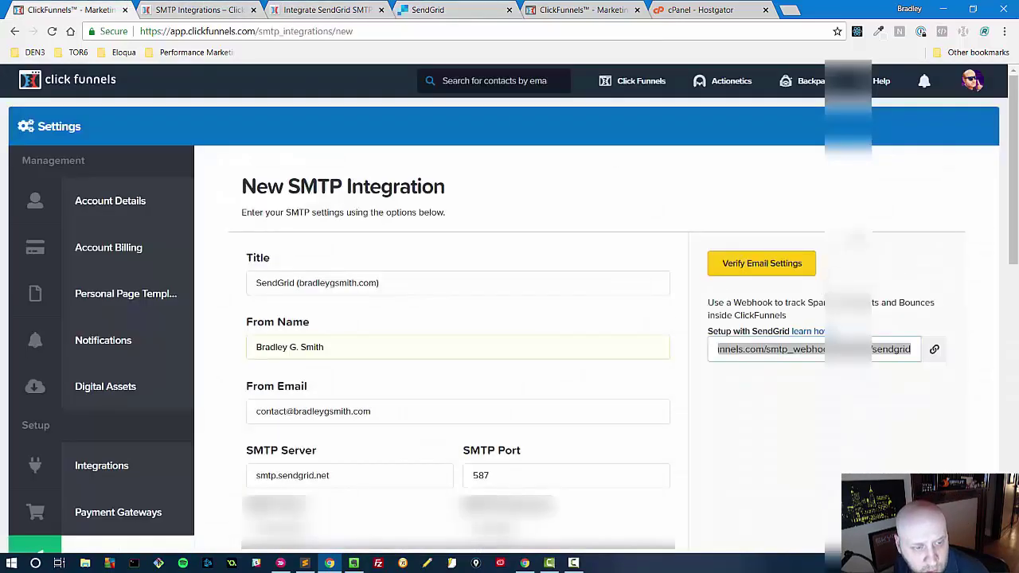
pyautogui.click(761, 269)
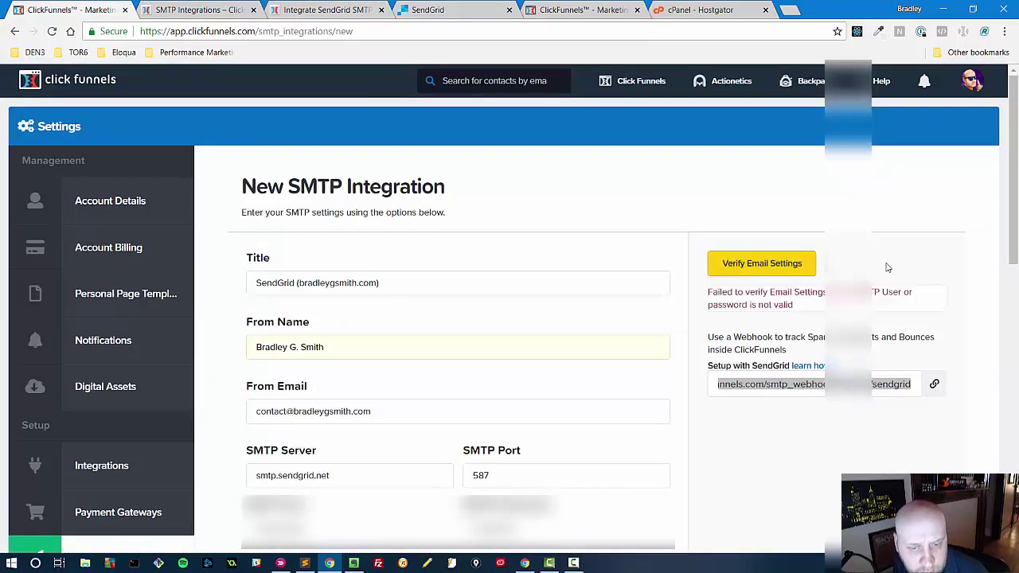
pyautogui.scroll(-2, 499, 316)
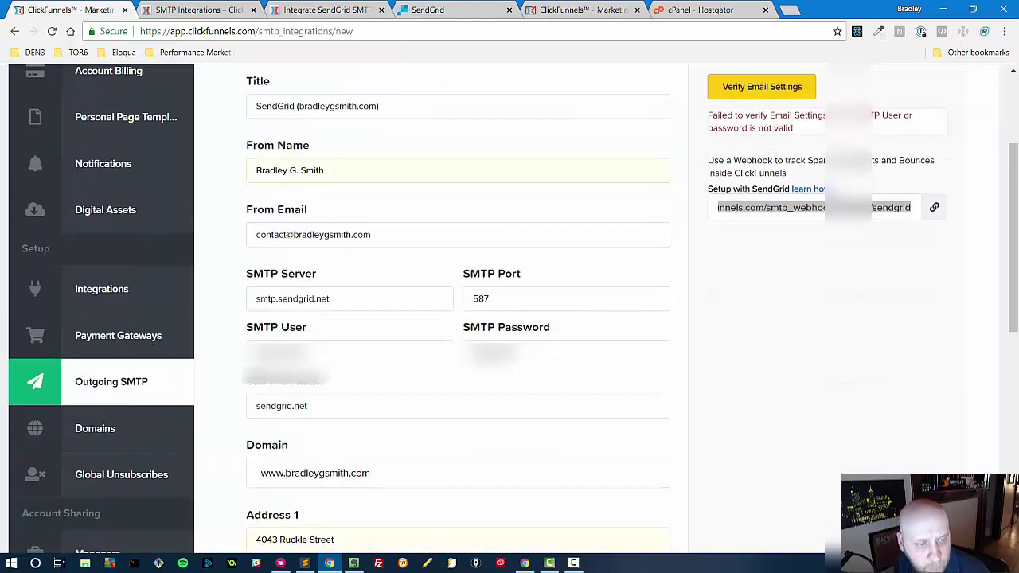
pyautogui.click(566, 350)
pyautogui.scroll(-4, 558, 366)
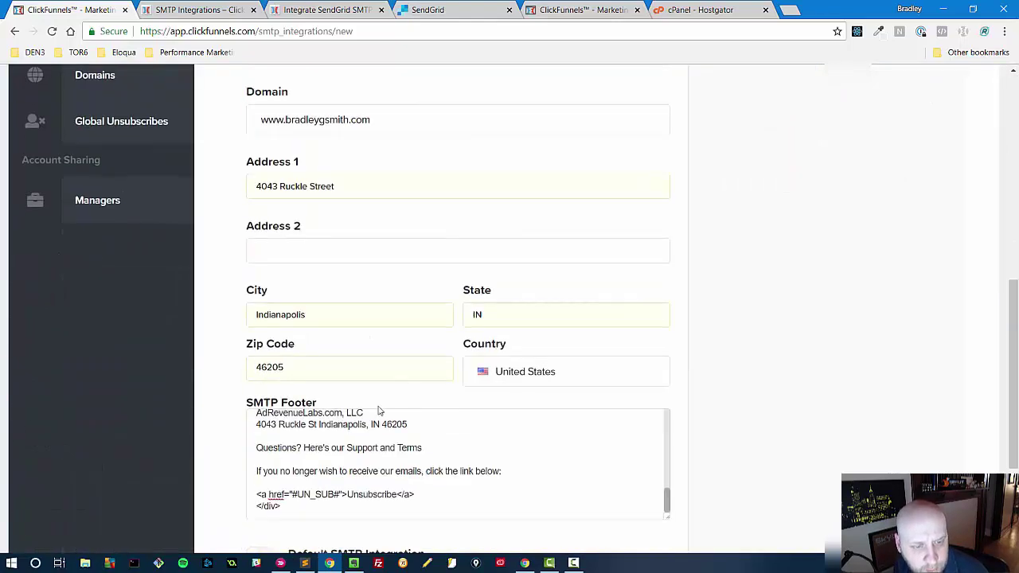
pyautogui.scroll(-2, 416, 378)
pyautogui.click(297, 430)
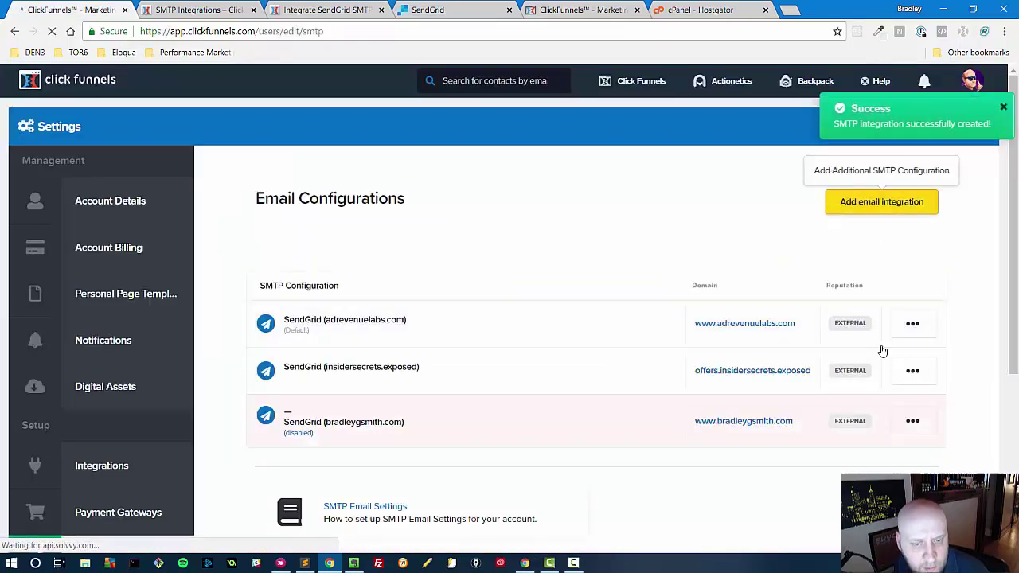
# - Reopen the new SendGrid integration's settings, verify its email settings again, and return to SendGrid
pyautogui.click(912, 422)
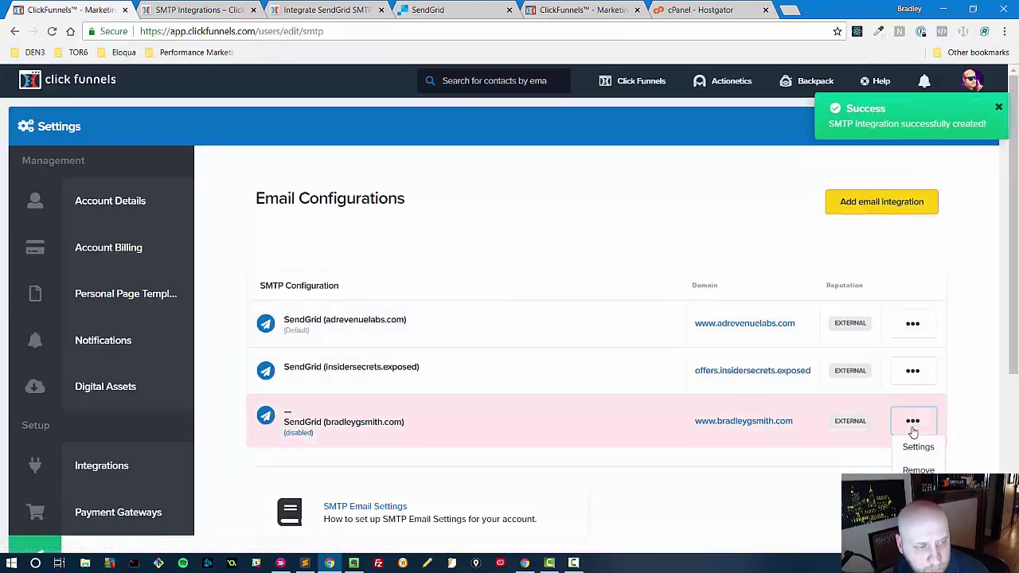
pyautogui.click(918, 447)
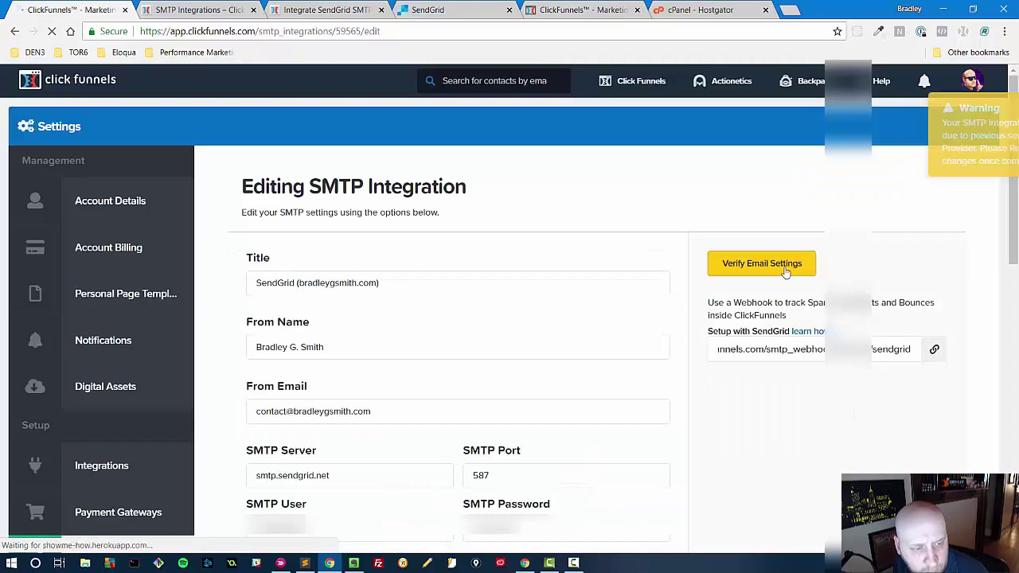
pyautogui.click(785, 266)
pyautogui.scroll(-3, 640, 316)
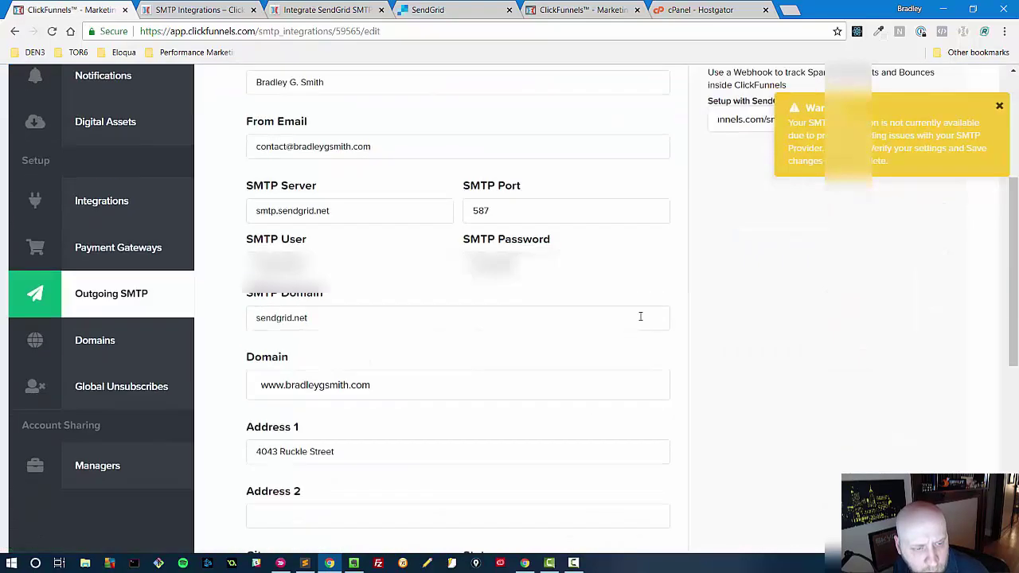
pyautogui.scroll(5, 640, 316)
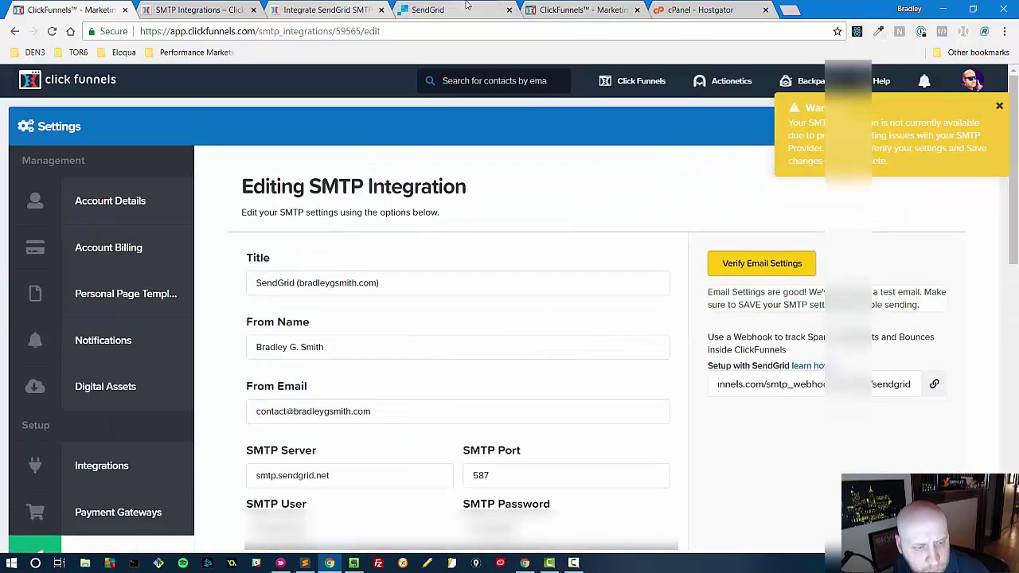
pyautogui.click(427, 9)
# - Sign out of the SendGrid account from the account menu
pyautogui.scroll(3, 294, 244)
pyautogui.click(58, 97)
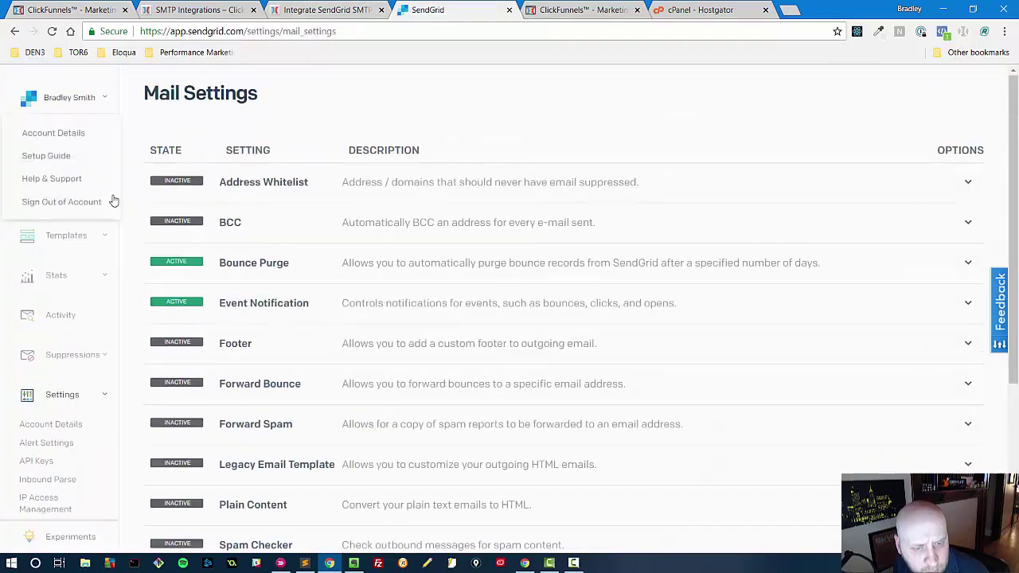
pyautogui.click(52, 202)
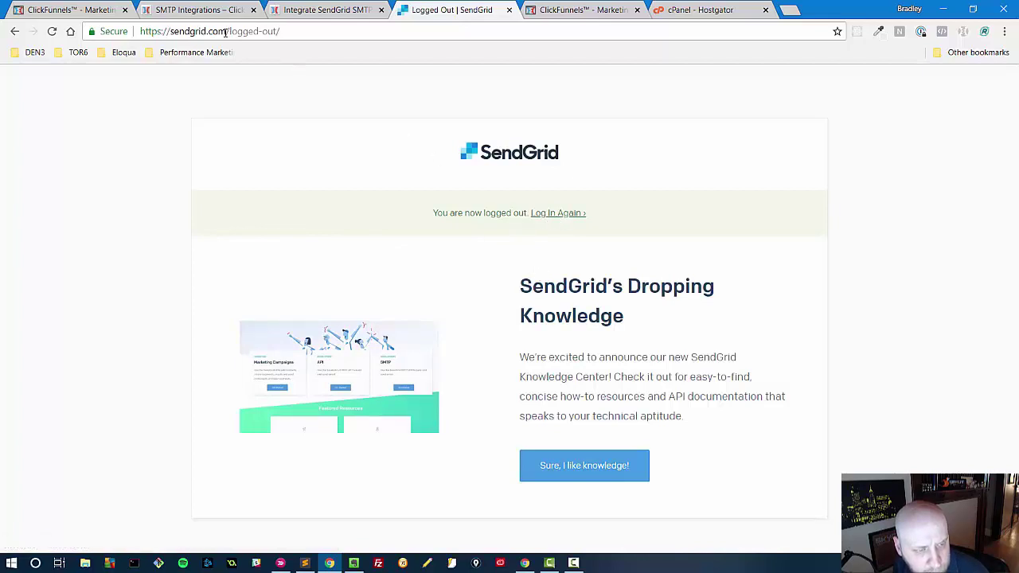
# - Trim the address to sendgrid.com and bring up the SendGrid login page
pyautogui.moveTo(229, 31); pyautogui.dragTo(436, 44)
pyautogui.press('BackSpace')
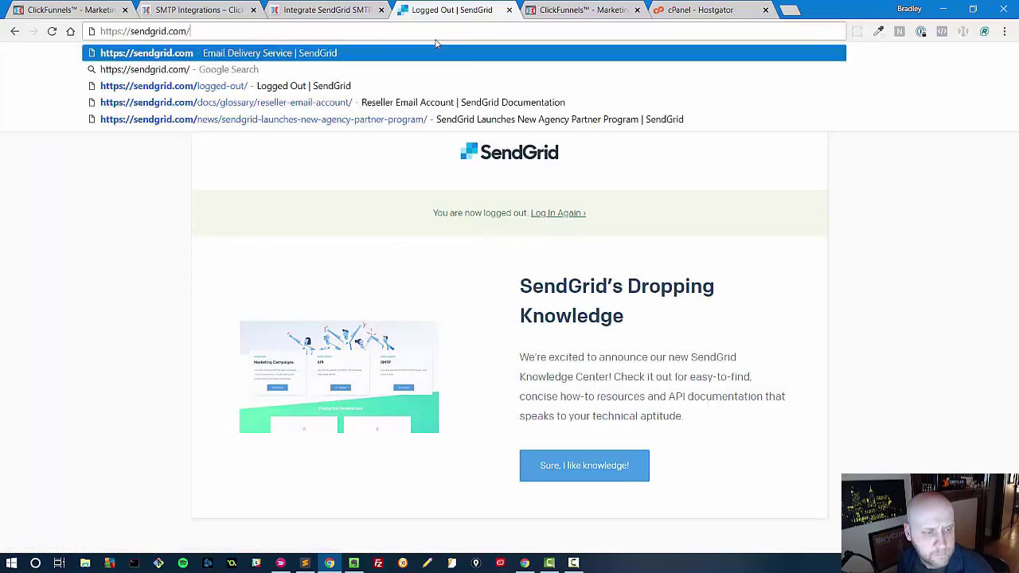
pyautogui.press('Return')
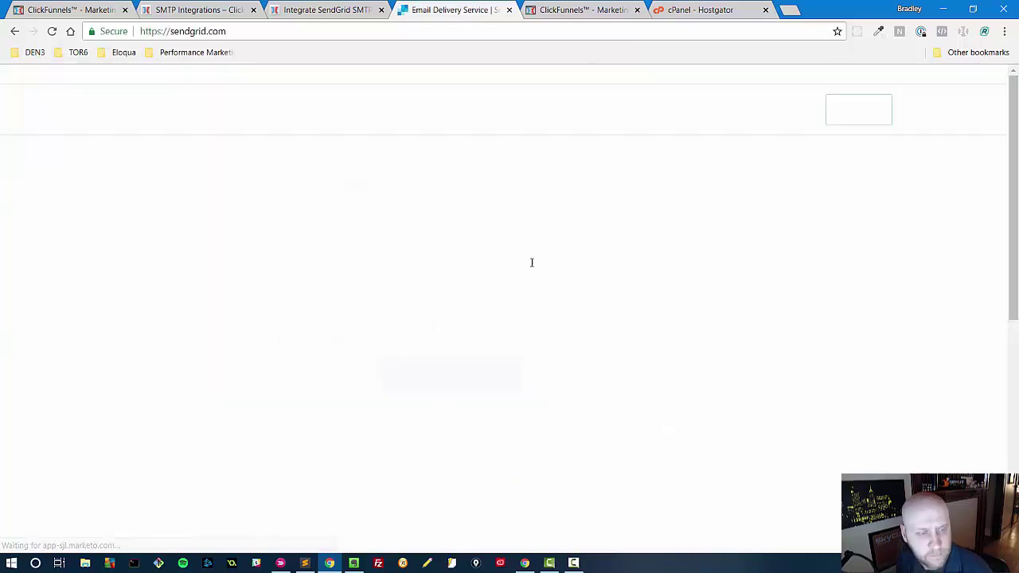
pyautogui.click(879, 77)
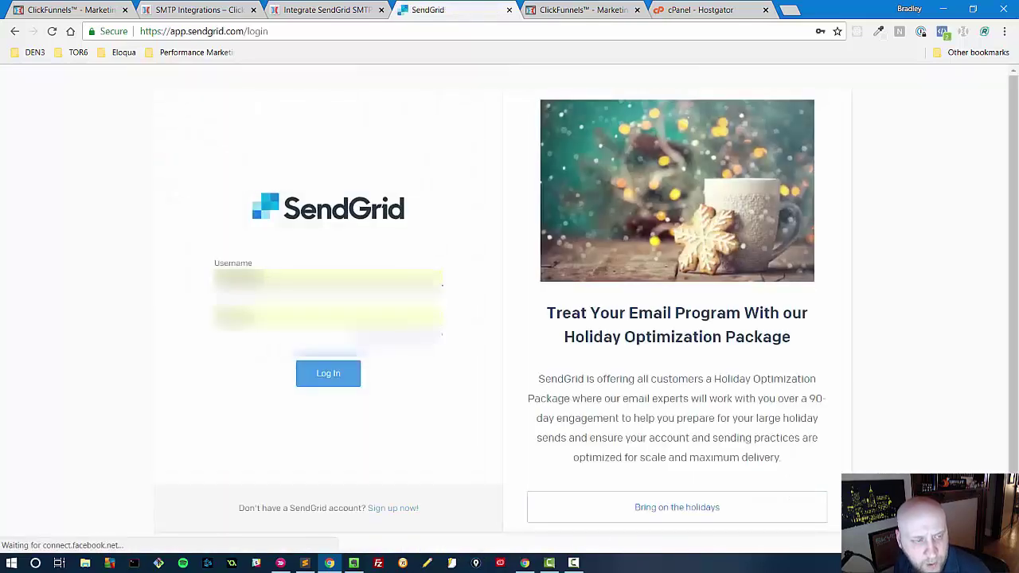
pyautogui.rightClick(226, 272)
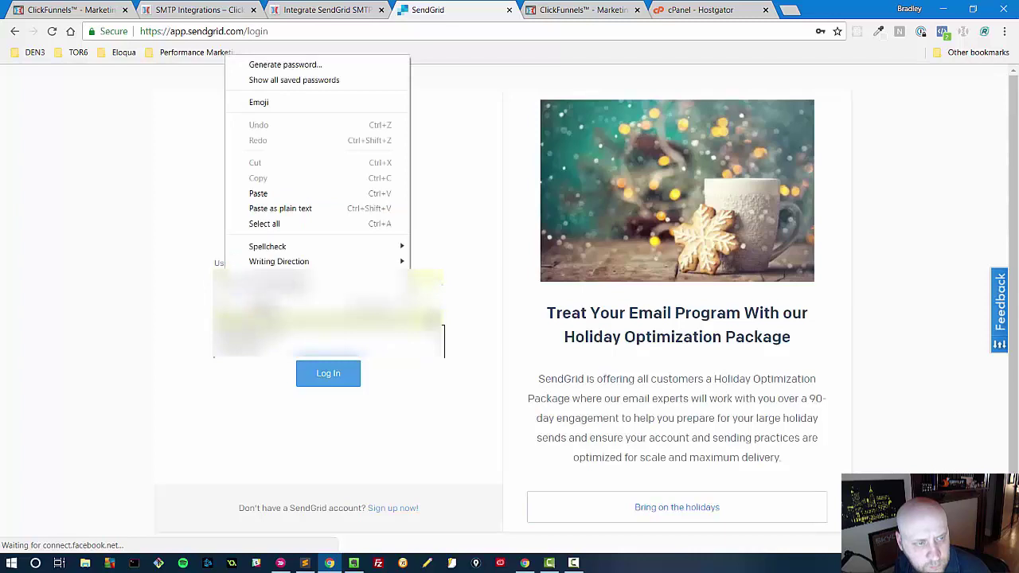
pyautogui.press('Escape')
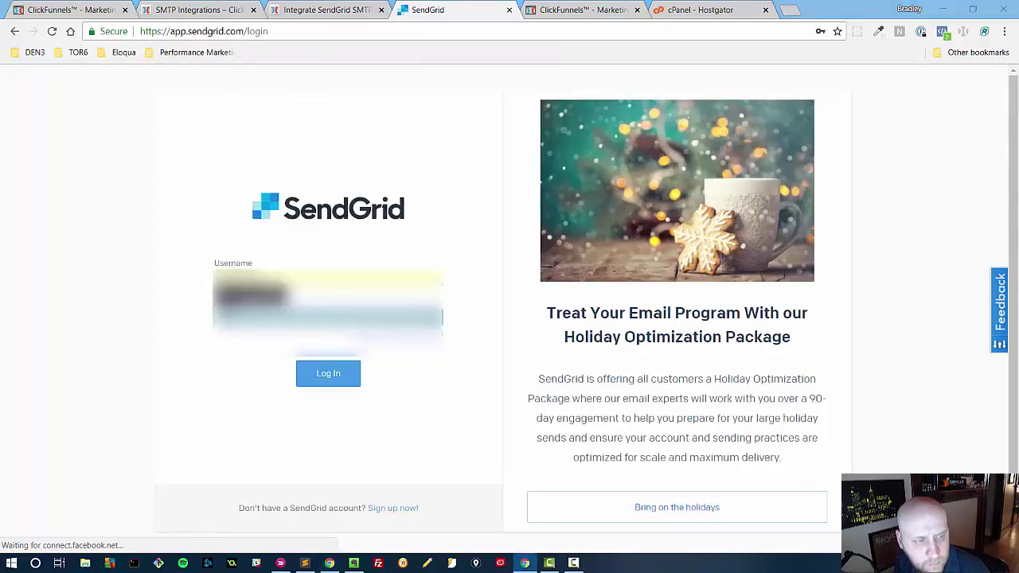
# - Verify the email settings once more and save the edited SendGrid (bradleygsmith.com) integration
pyautogui.click(48, 10)
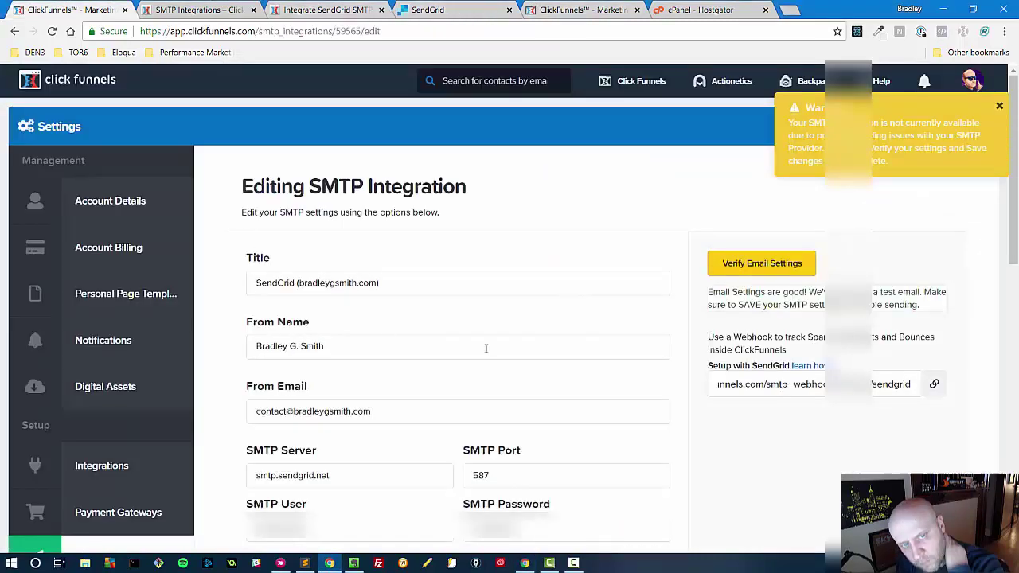
pyautogui.scroll(-1, 811, 407)
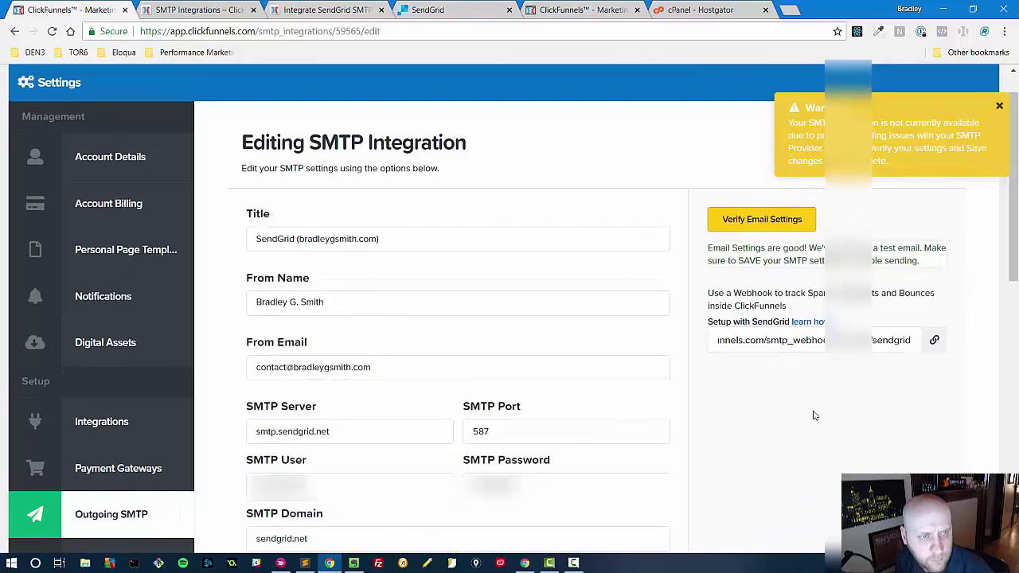
pyautogui.scroll(-3, 813, 415)
pyautogui.scroll(-3, 809, 414)
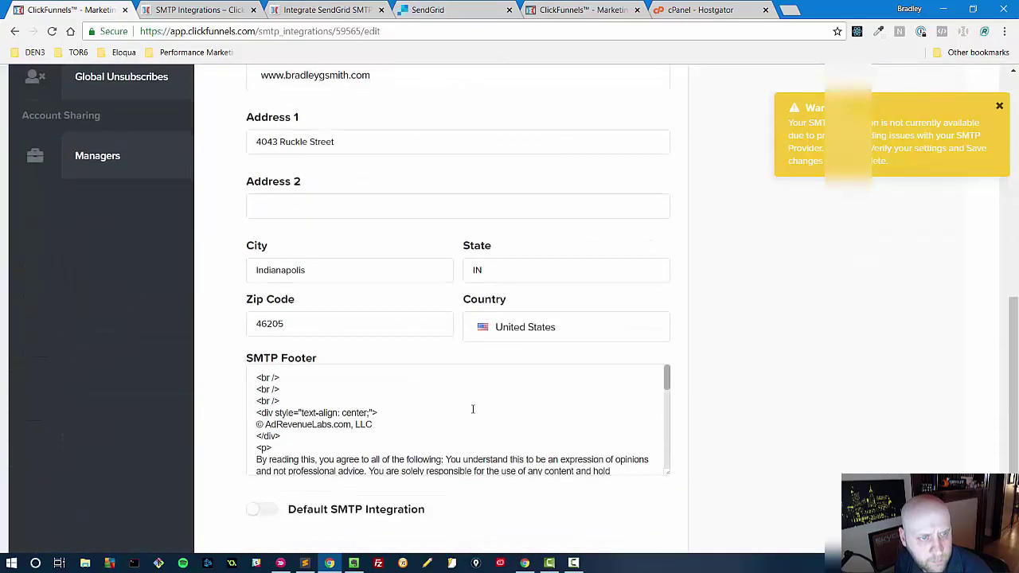
pyautogui.scroll(-3, 332, 456)
pyautogui.scroll(-4, 333, 455)
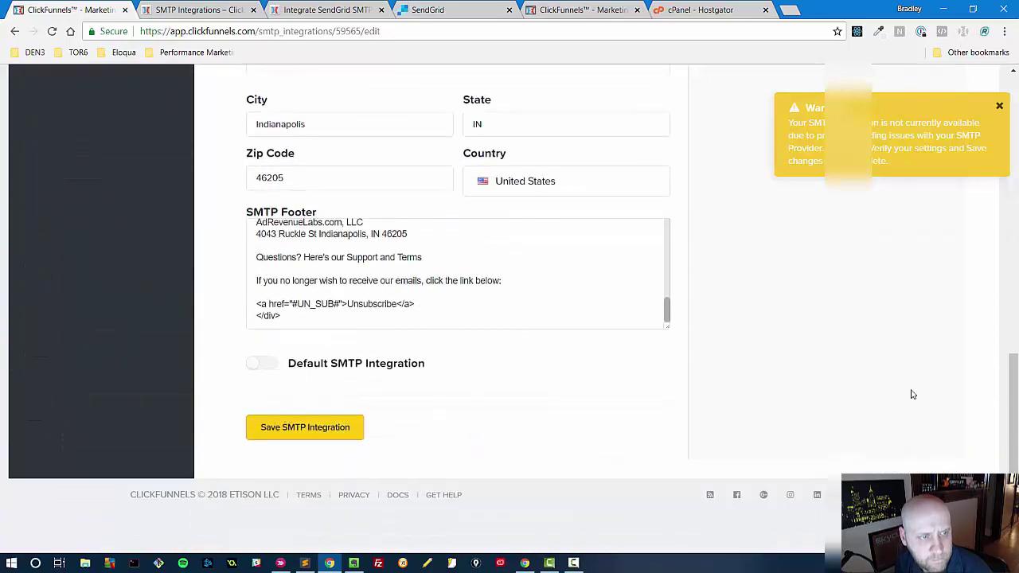
pyautogui.scroll(7, 895, 386)
pyautogui.scroll(2, 896, 386)
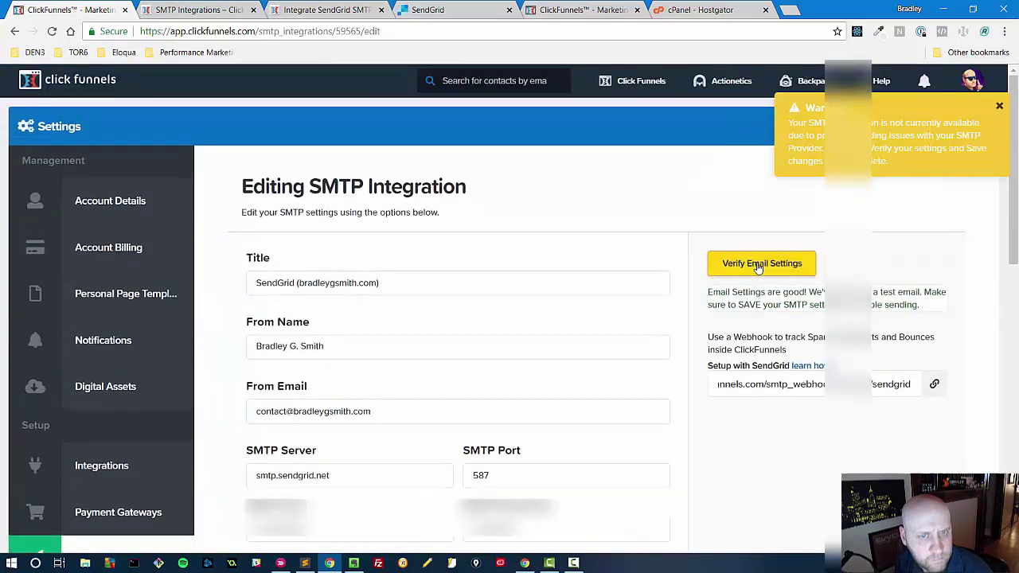
pyautogui.click(758, 266)
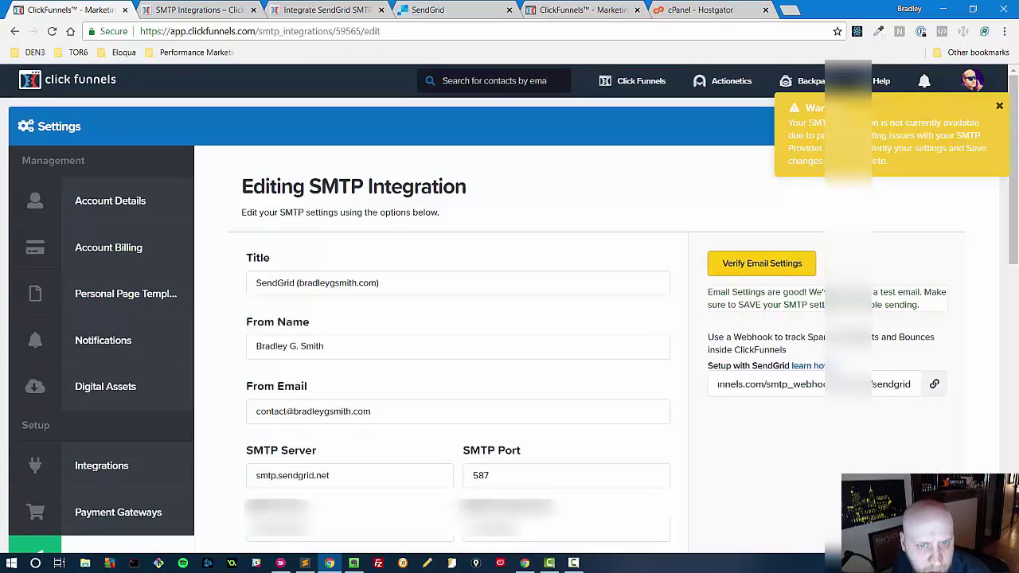
pyautogui.scroll(-10, 782, 323)
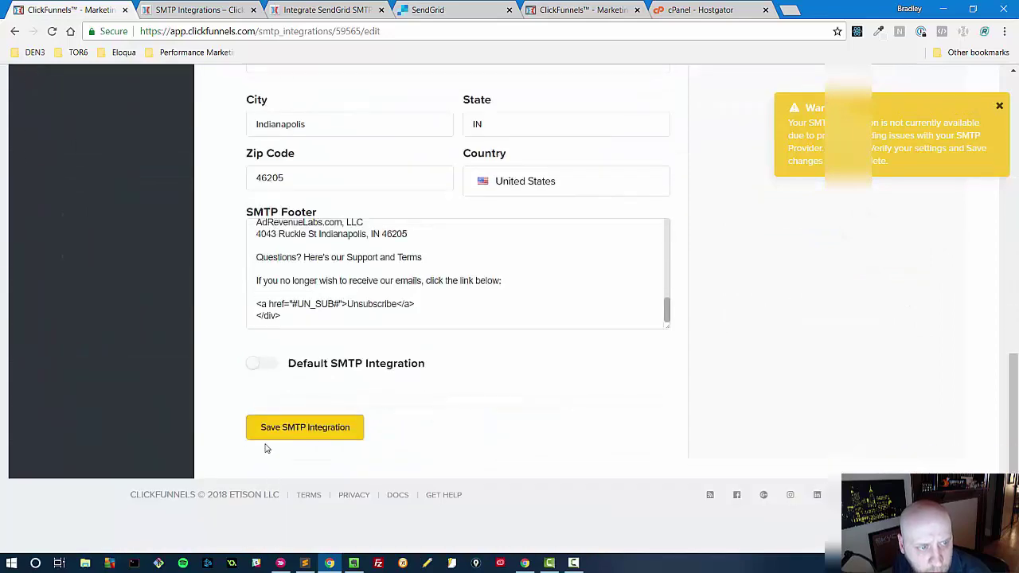
pyautogui.click(273, 430)
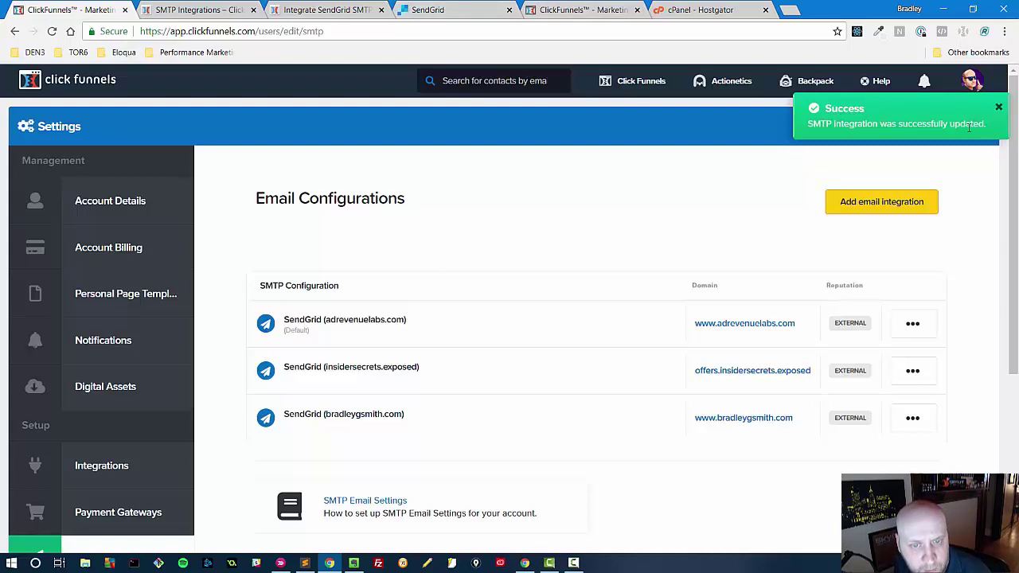
# - Dismiss the success toast and open Bridge Funnel - Affiliate Bootcamp from the Funnels list
pyautogui.click(997, 108)
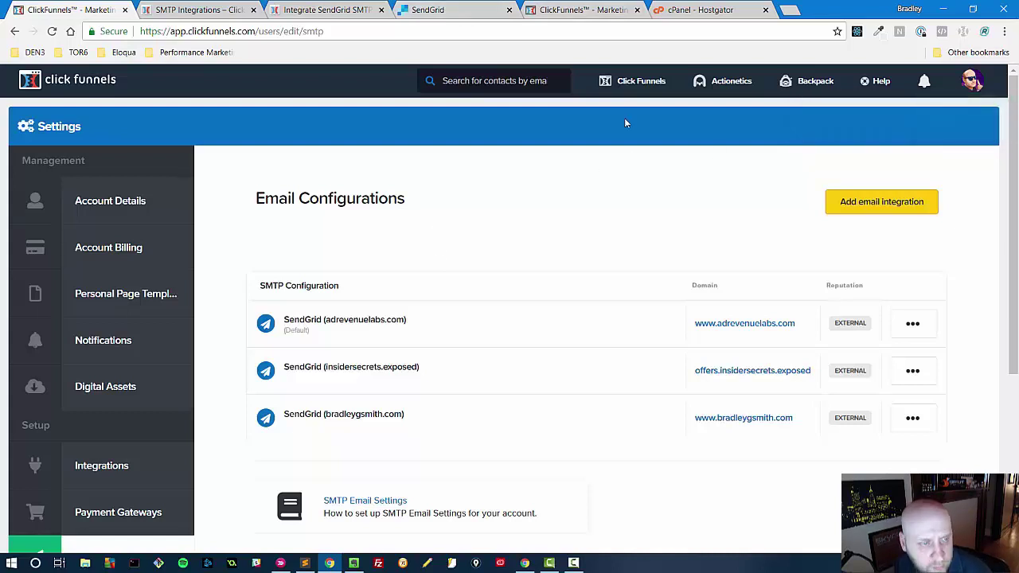
pyautogui.moveTo(619, 78)
pyautogui.moveTo(737, 79)
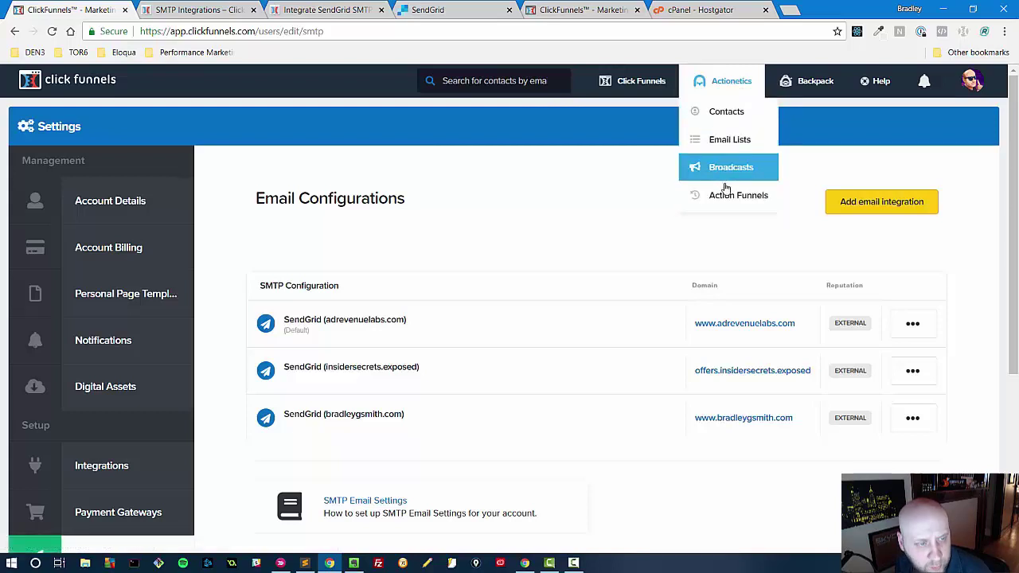
pyautogui.moveTo(805, 79)
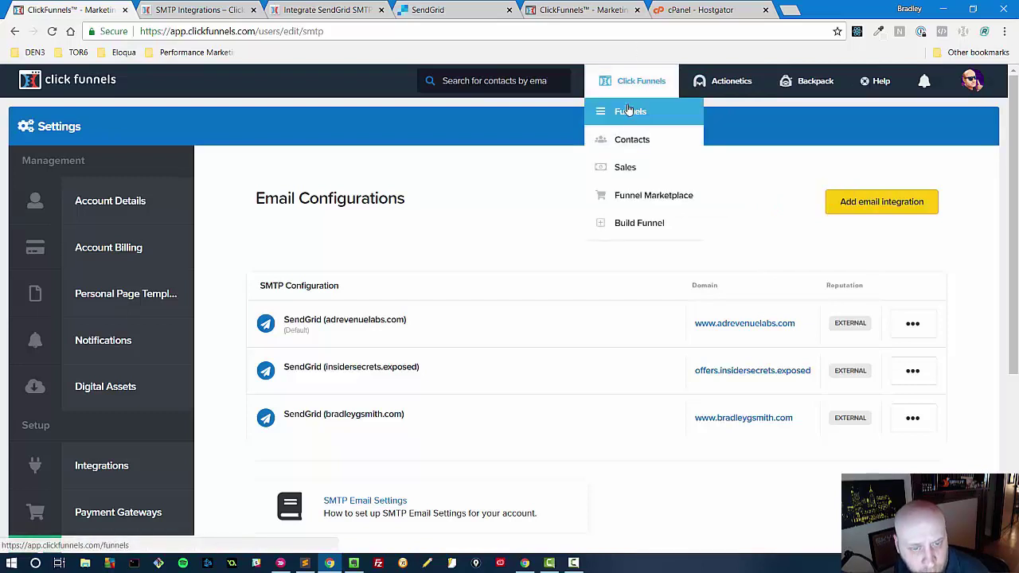
pyautogui.click(627, 113)
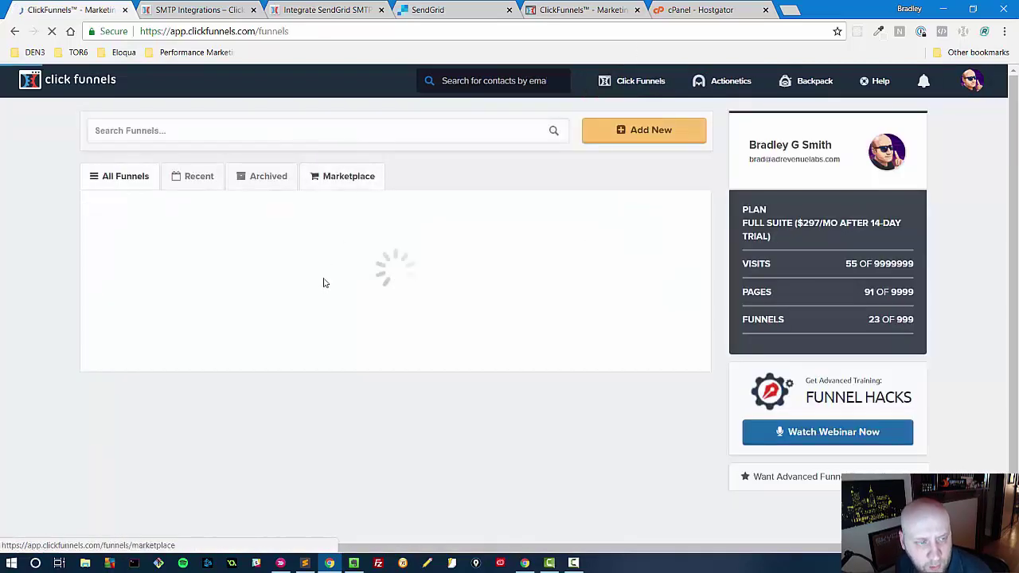
pyautogui.scroll(-2, 163, 396)
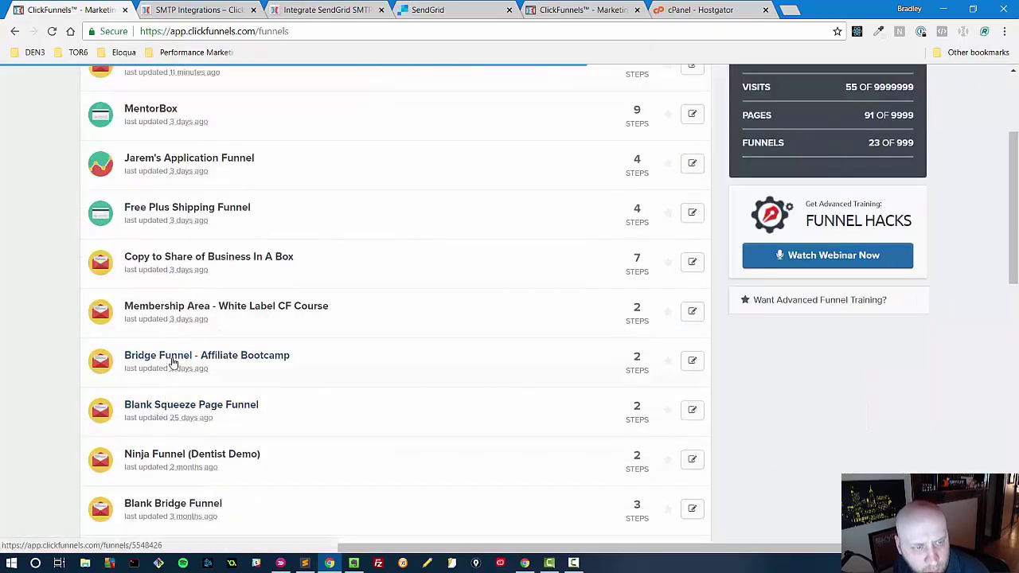
pyautogui.click(170, 358)
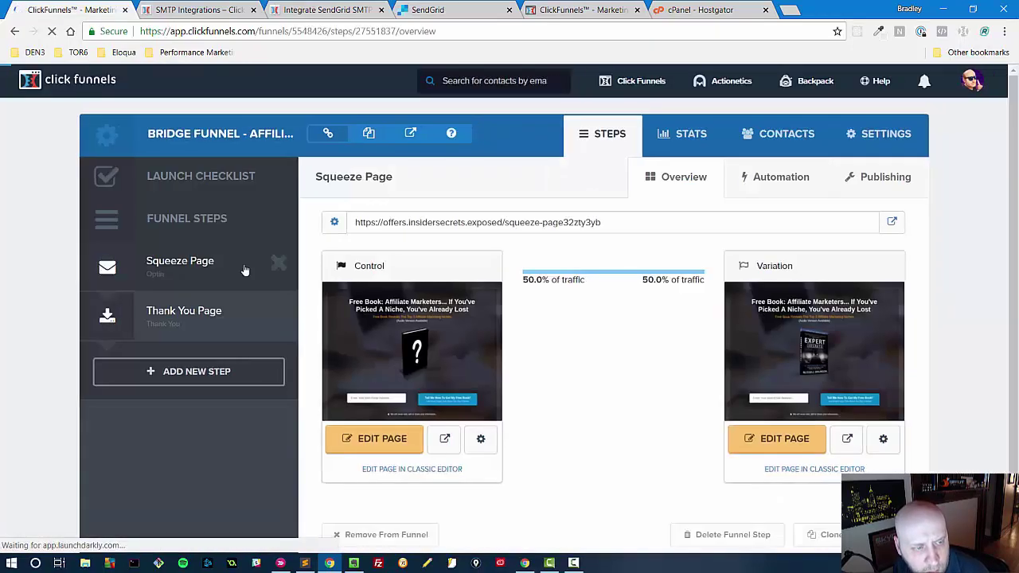
# - Show the Squeeze Page's automation and highlight its Add To List (Affiliate Bootcamp) action
pyautogui.click(779, 180)
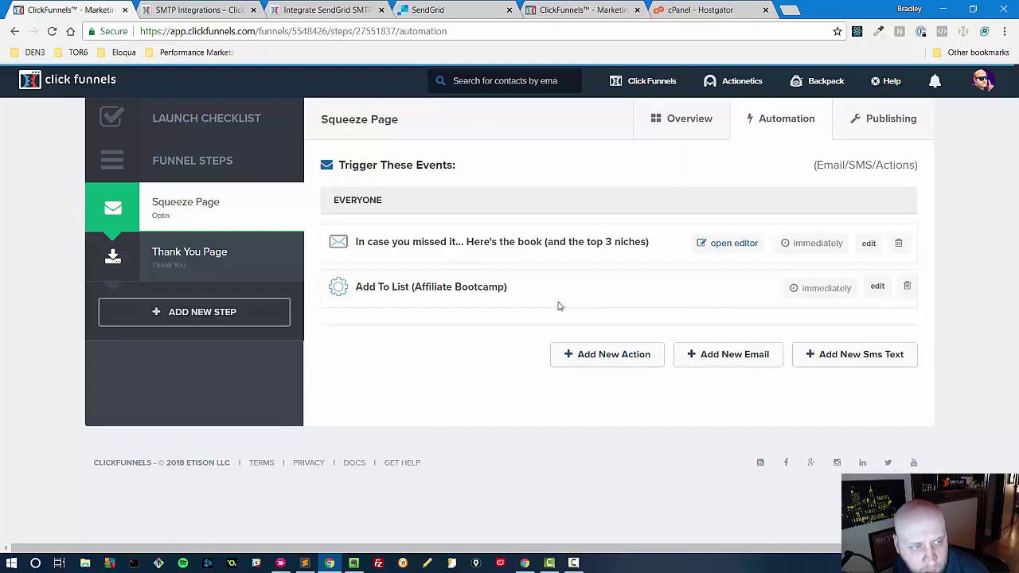
pyautogui.tripleClick(430, 286)
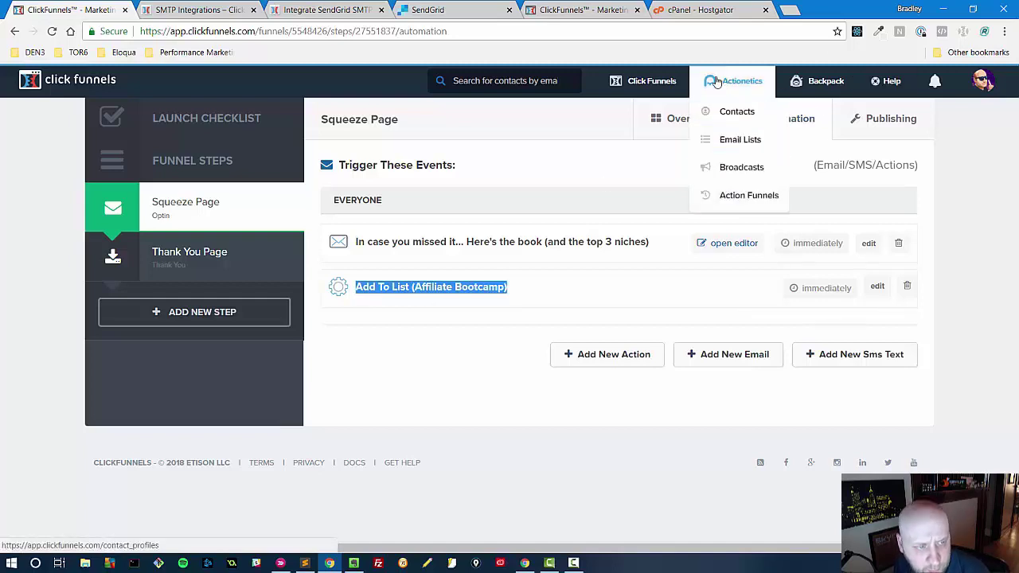
pyautogui.click(535, 299)
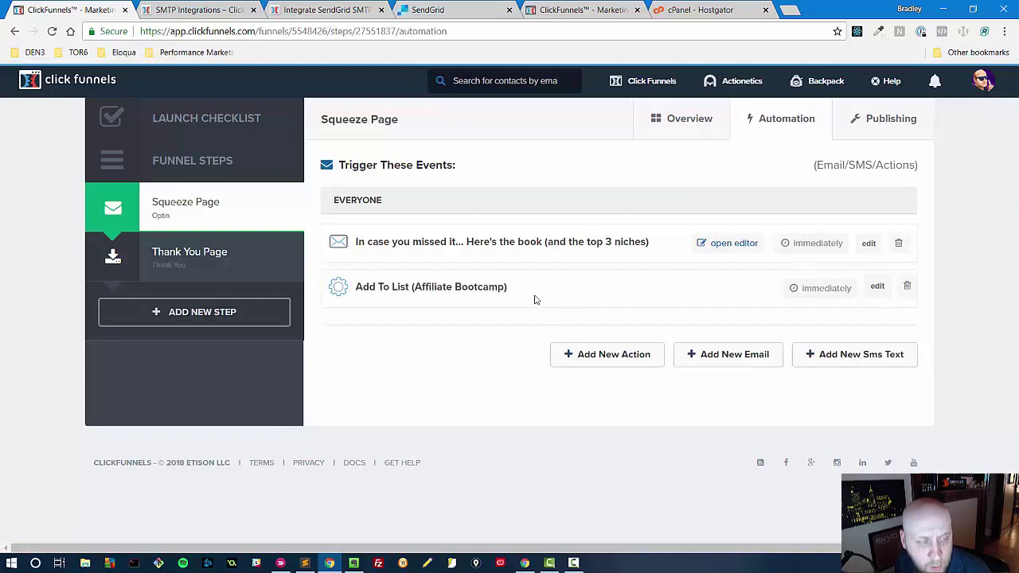
pyautogui.click(589, 355)
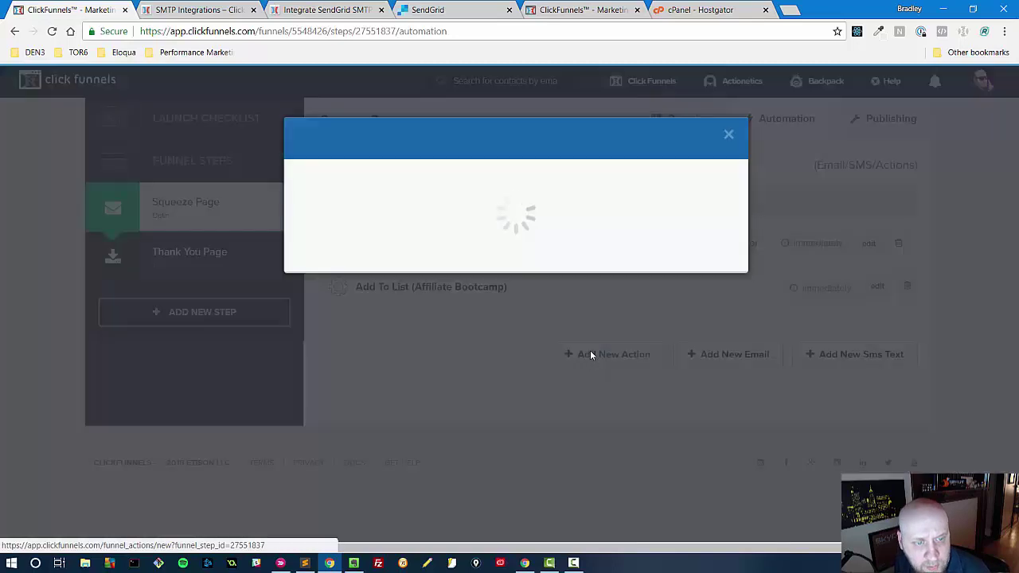
pyautogui.click(397, 290)
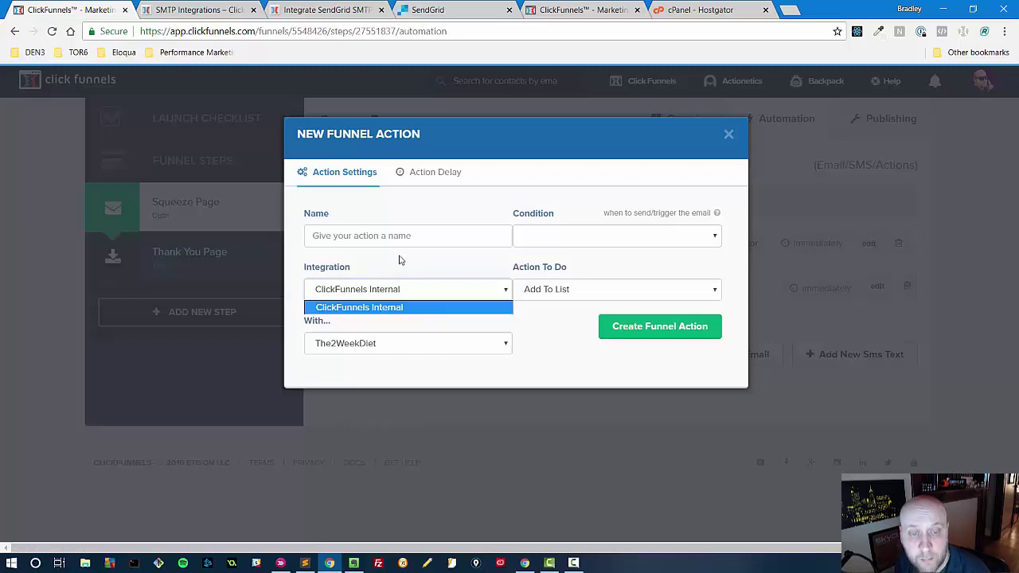
pyautogui.click(400, 260)
pyautogui.click(397, 290)
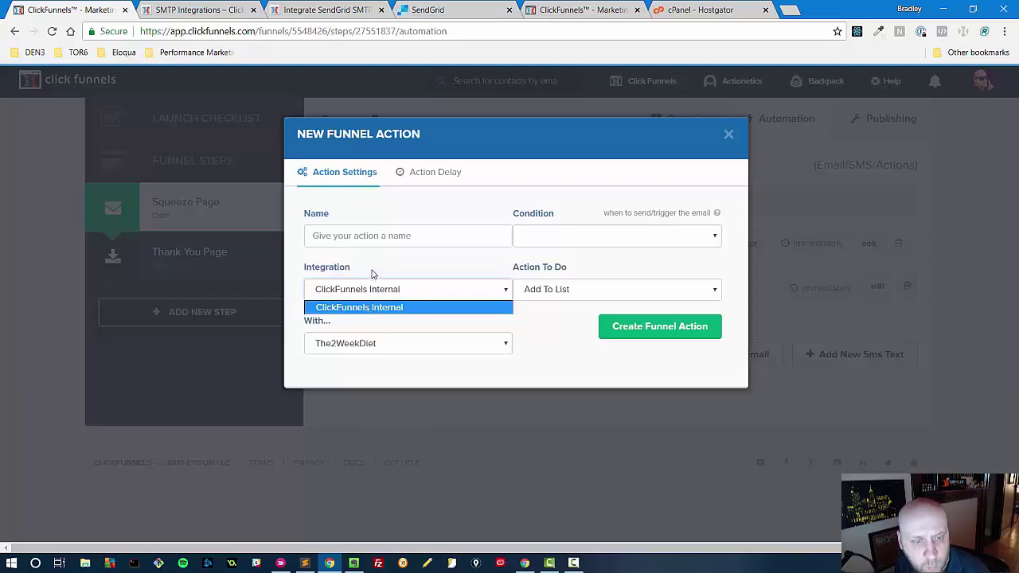
pyautogui.click(727, 135)
pyautogui.click(727, 134)
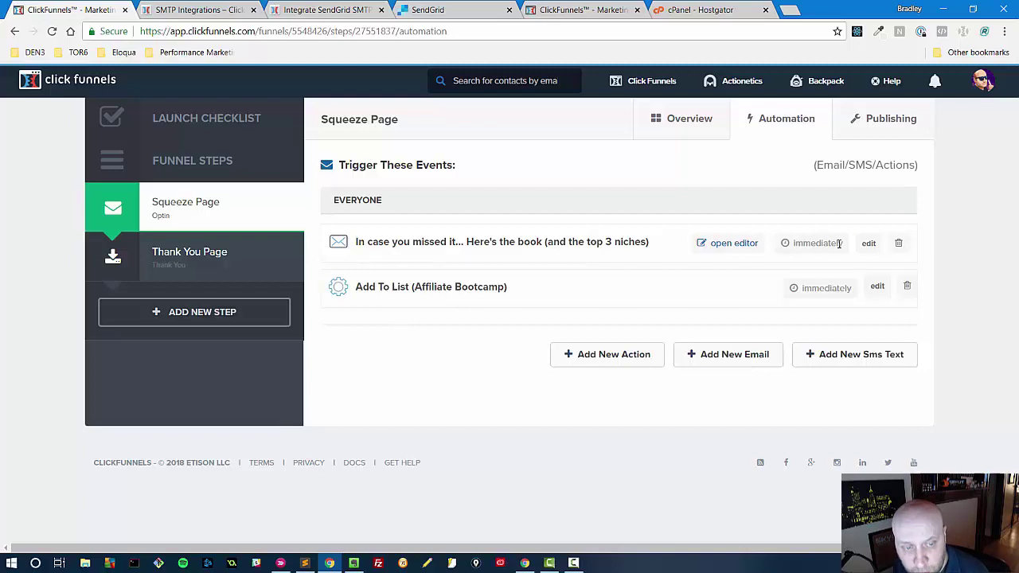
# - Start a new Squeeze Page email with the saved sender name and the new SendGrid SMTP configuration
pyautogui.click(721, 356)
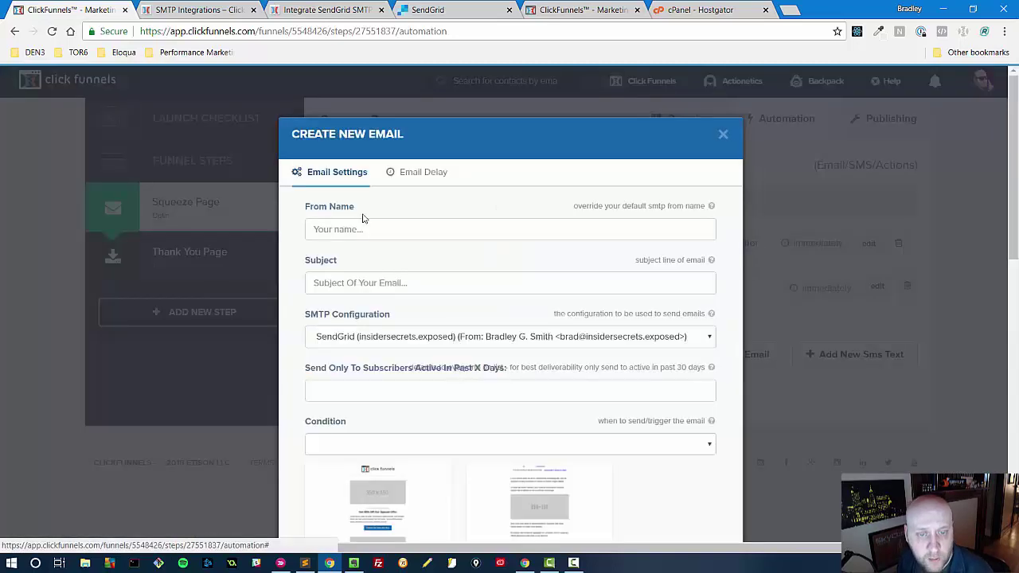
pyautogui.click(356, 228)
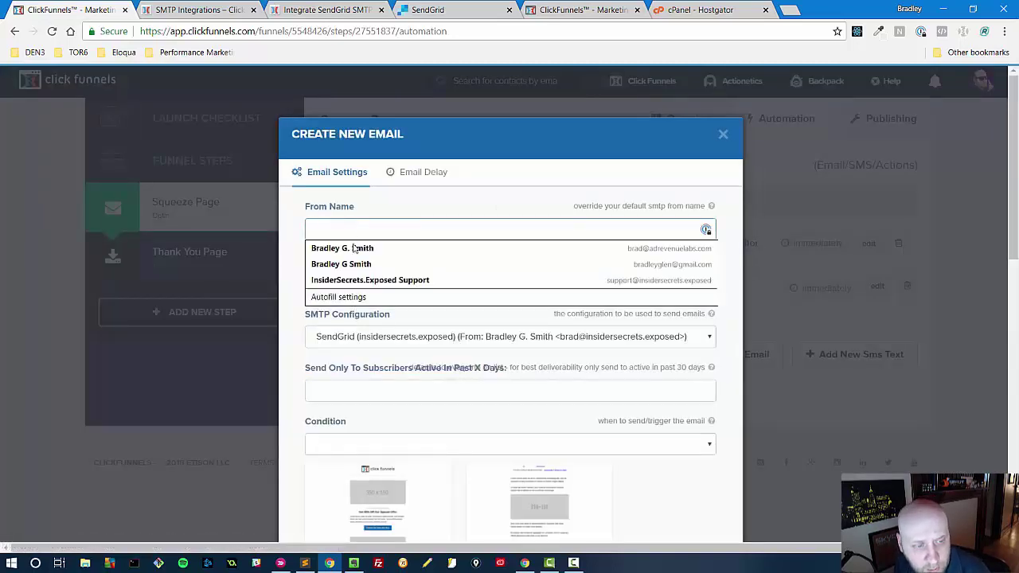
pyautogui.click(347, 242)
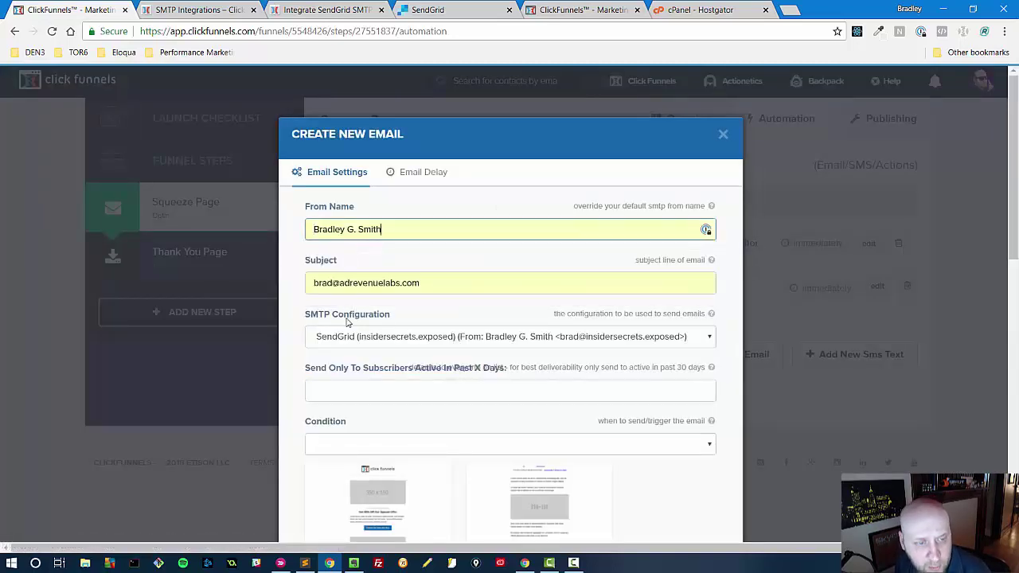
pyautogui.click(426, 340)
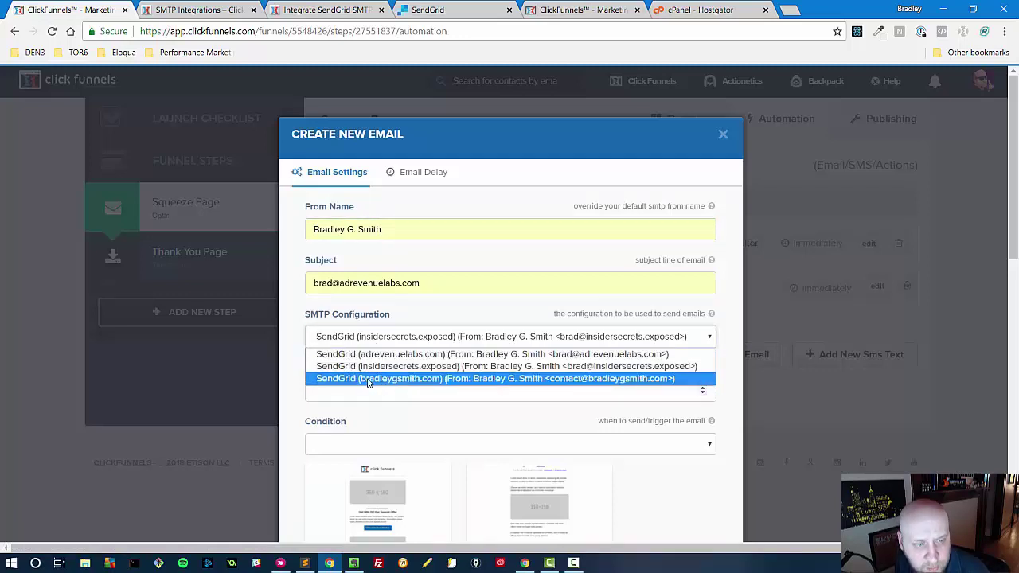
pyautogui.click(369, 383)
pyautogui.scroll(-1, 309, 373)
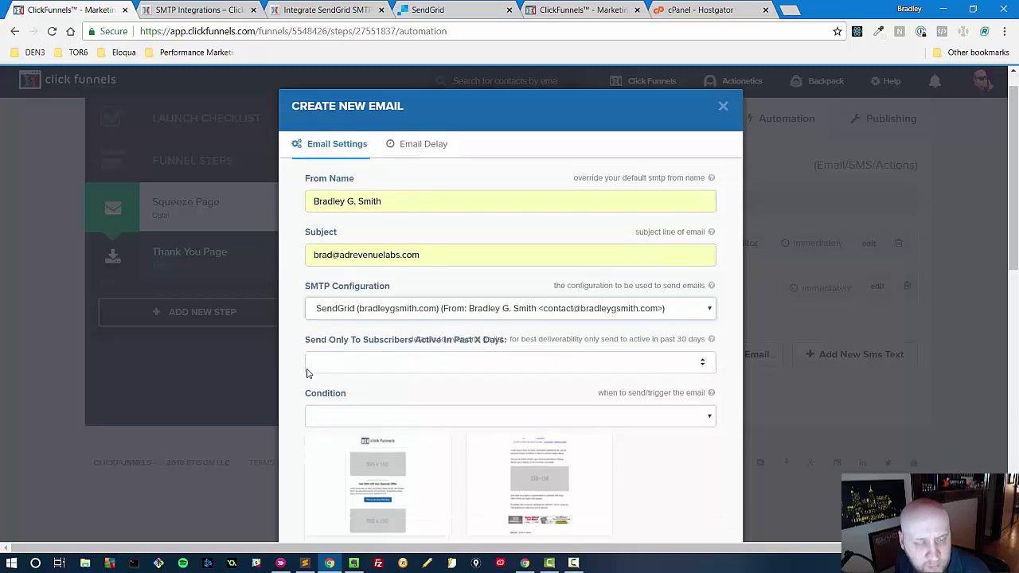
pyautogui.scroll(-2, 309, 373)
# - Set a 30-day active window, send to everyone, use the funnel scripts template, and create the email
pyautogui.click(337, 304)
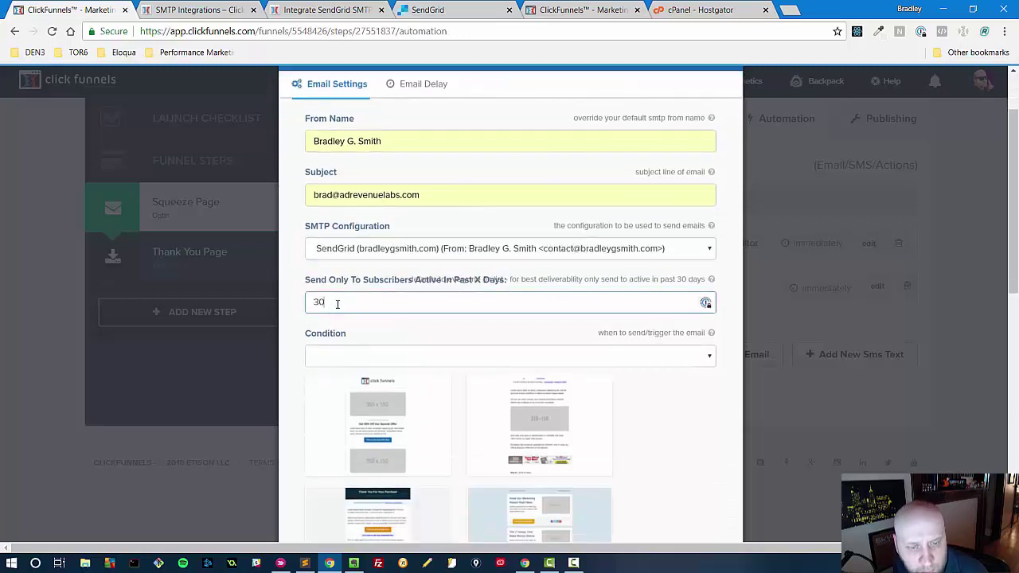
pyautogui.click(403, 358)
pyautogui.click(402, 384)
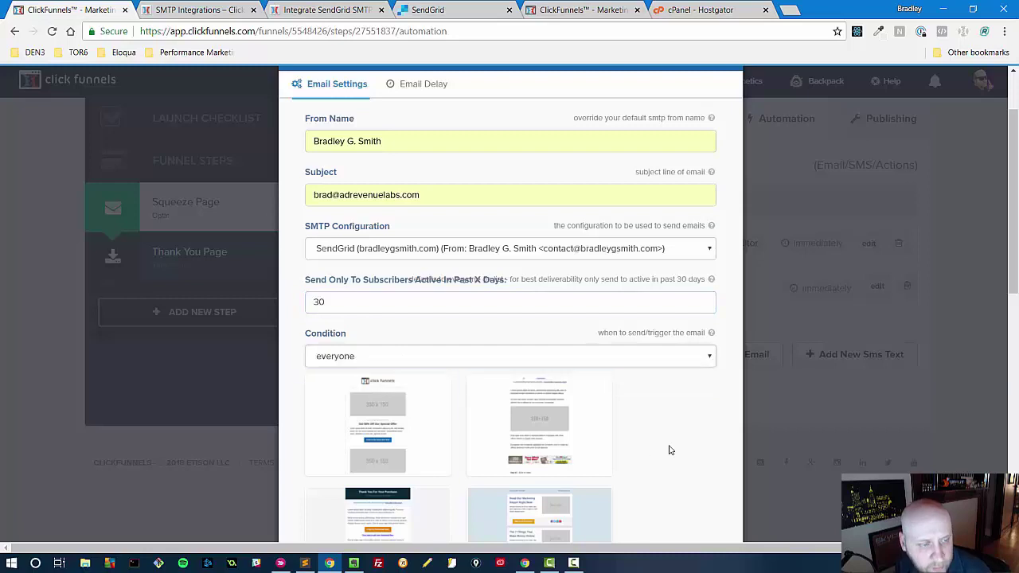
pyautogui.scroll(-4, 657, 379)
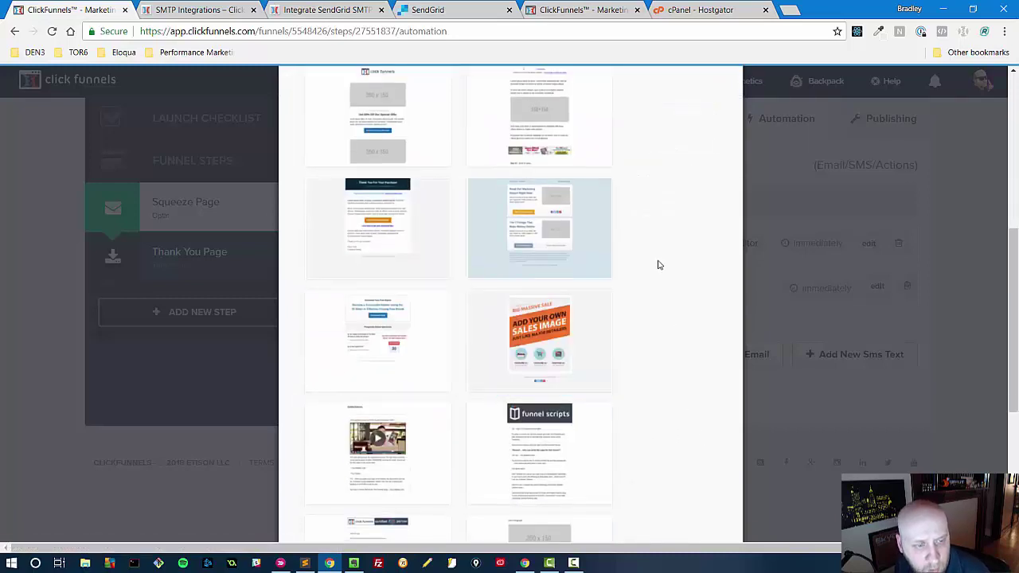
pyautogui.scroll(-3, 657, 264)
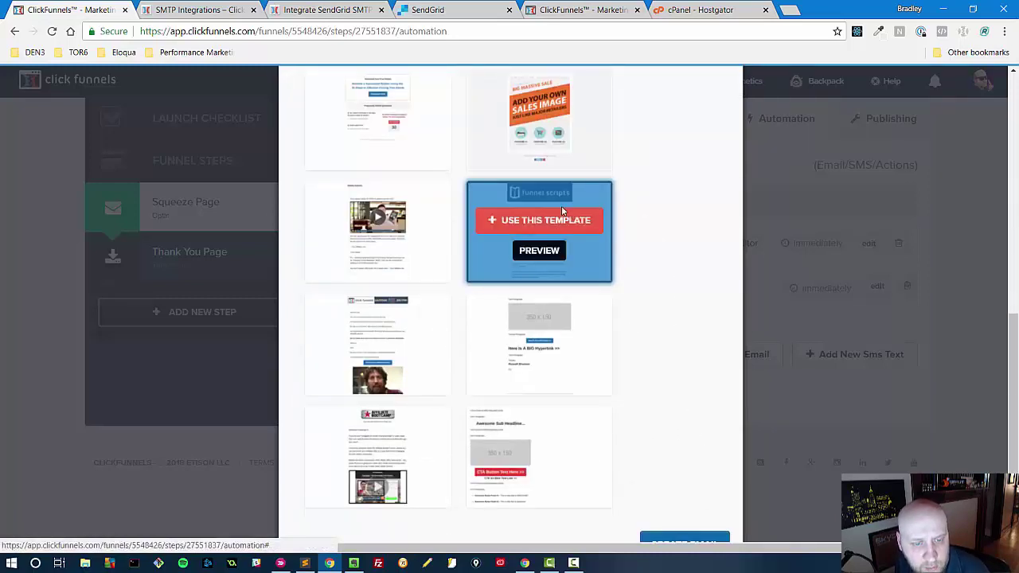
pyautogui.click(565, 226)
pyautogui.scroll(-3, 565, 231)
pyautogui.click(667, 468)
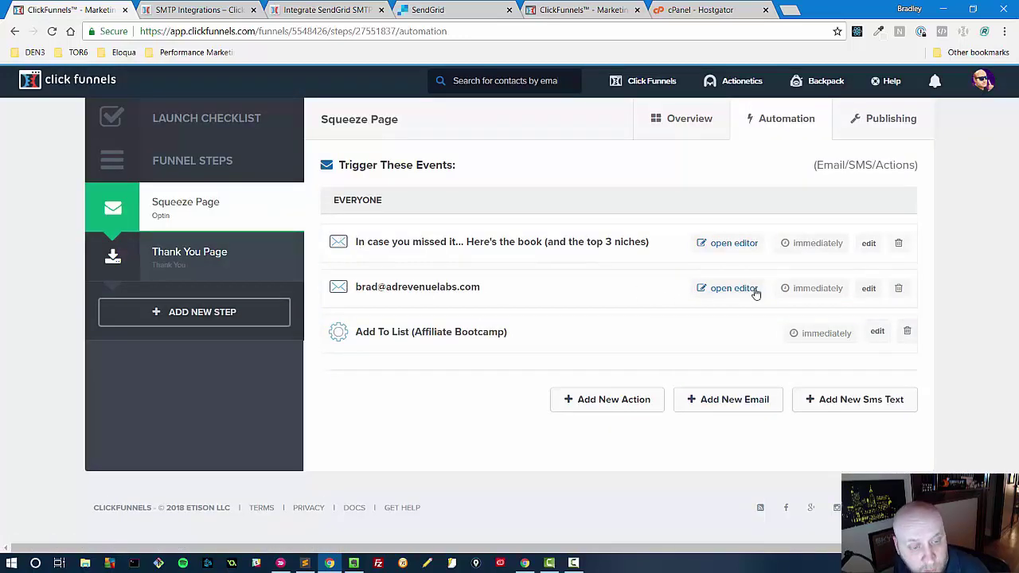
# - Change the test email's subject to 'test email after email form submit' and save it
pyautogui.click(869, 288)
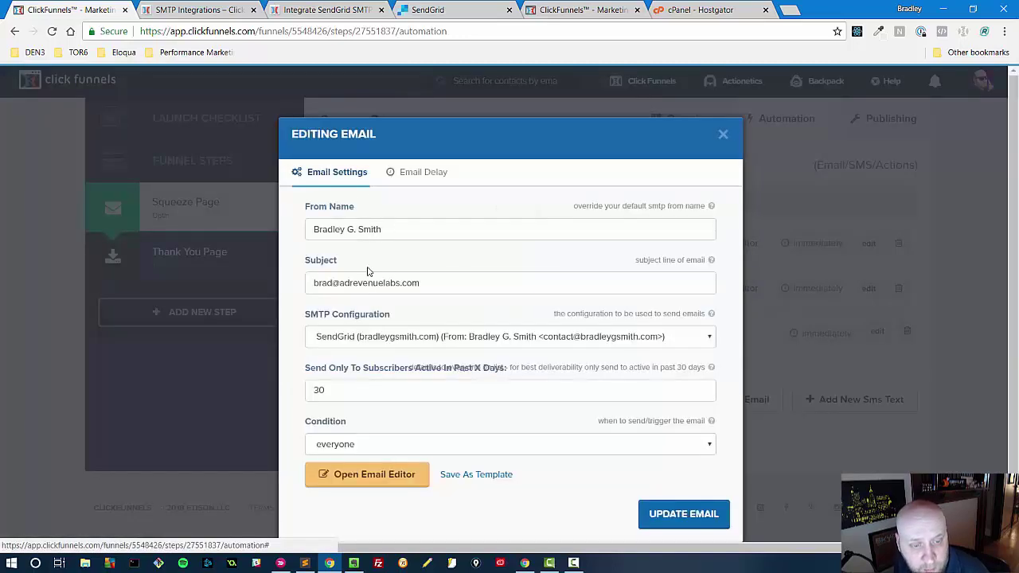
pyautogui.click(337, 282)
pyautogui.hotkey('ctrl', 'a')
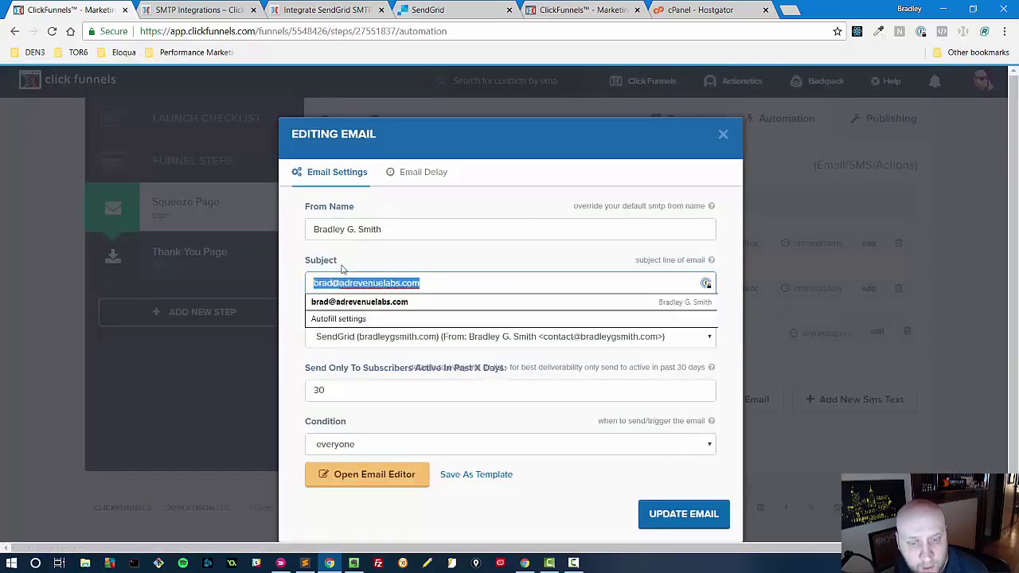
pyautogui.press('BackSpace')
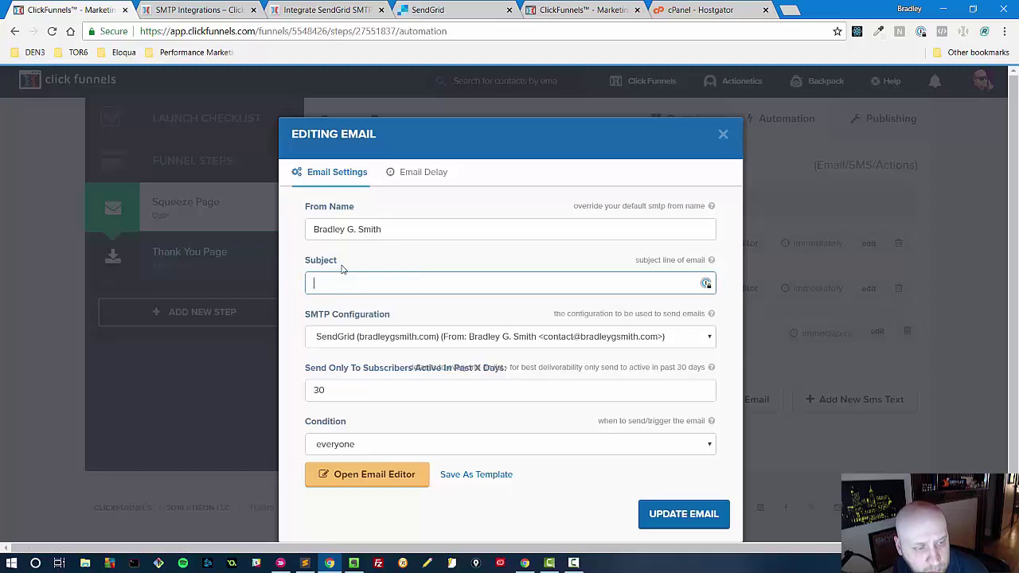
pyautogui.write('test')
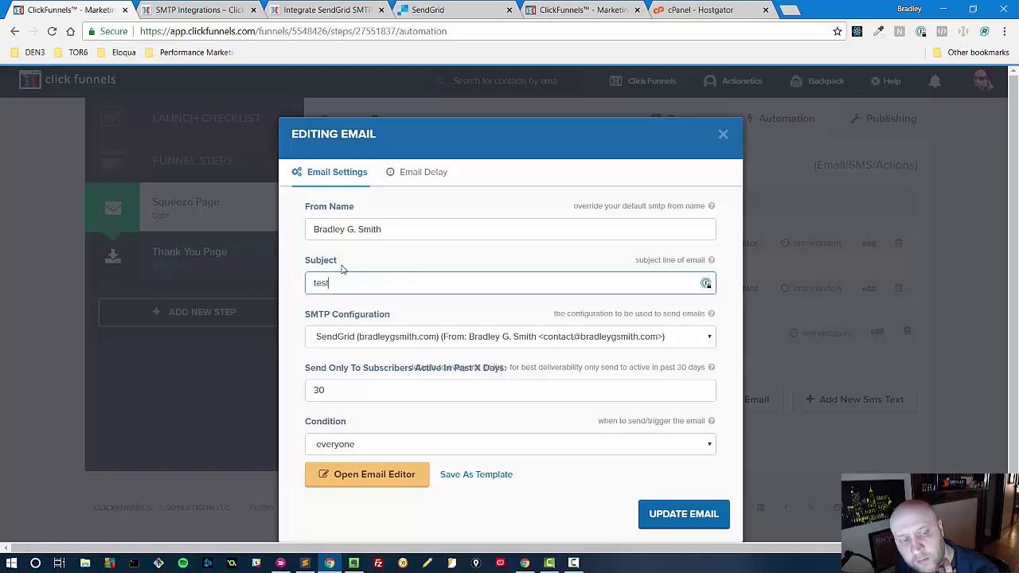
pyautogui.write(' email after s')
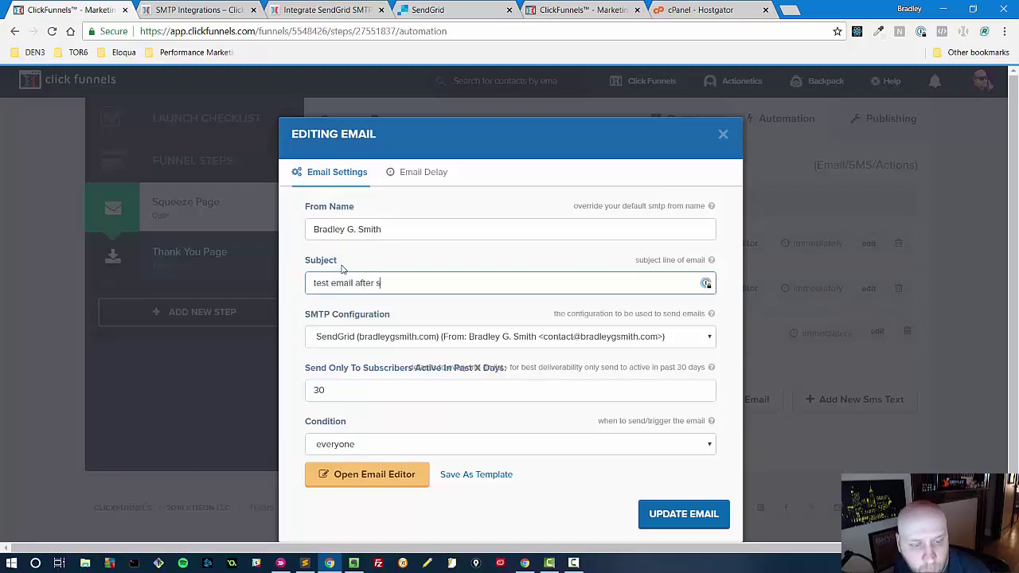
pyautogui.write('ignup')
pyautogui.hotkey('ctrl', 'shift', 'Left')
pyautogui.write('fo')
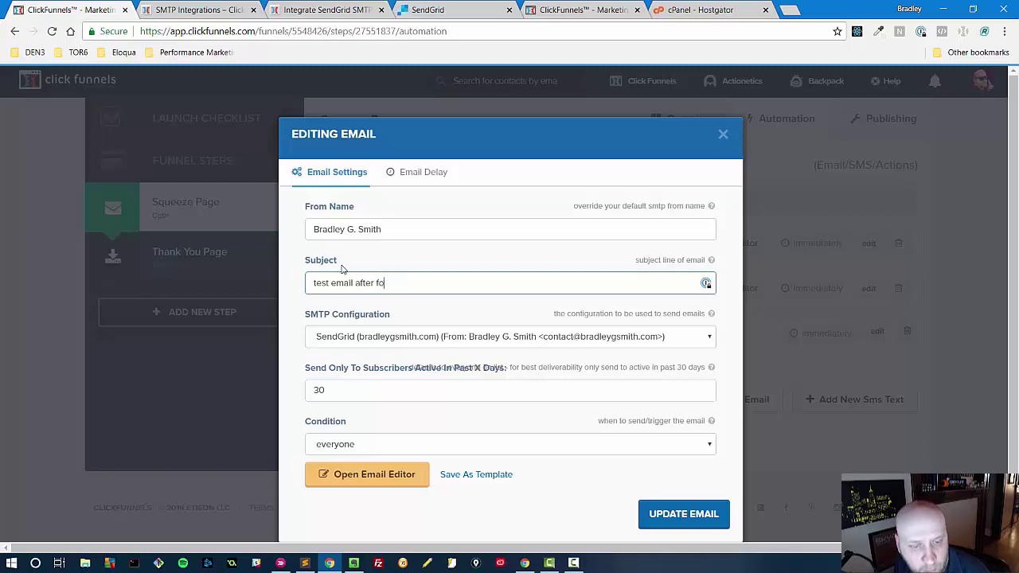
pyautogui.write('rm submit')
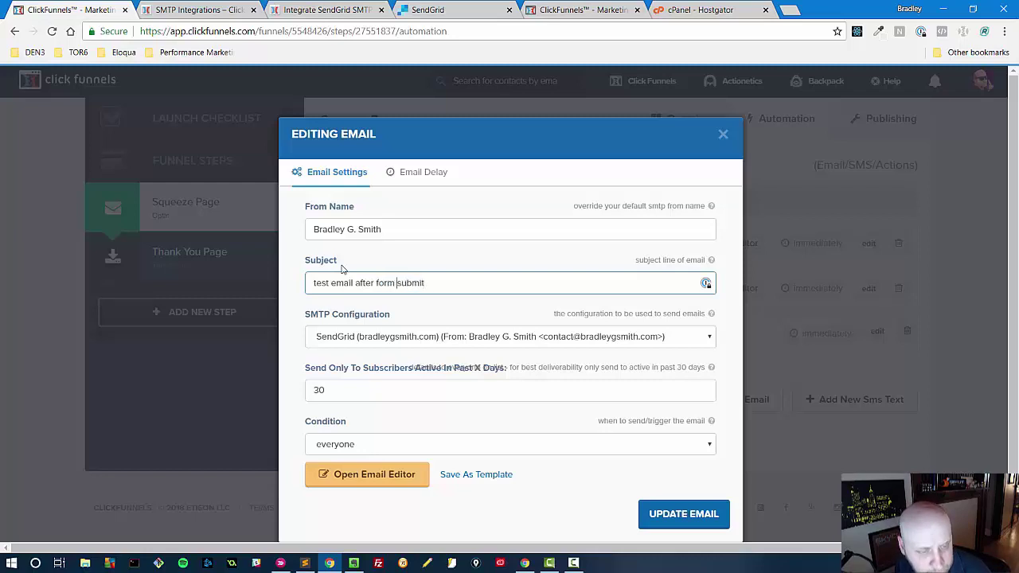
pyautogui.hotkey('ctrl', 'Left')
pyautogui.write('email')
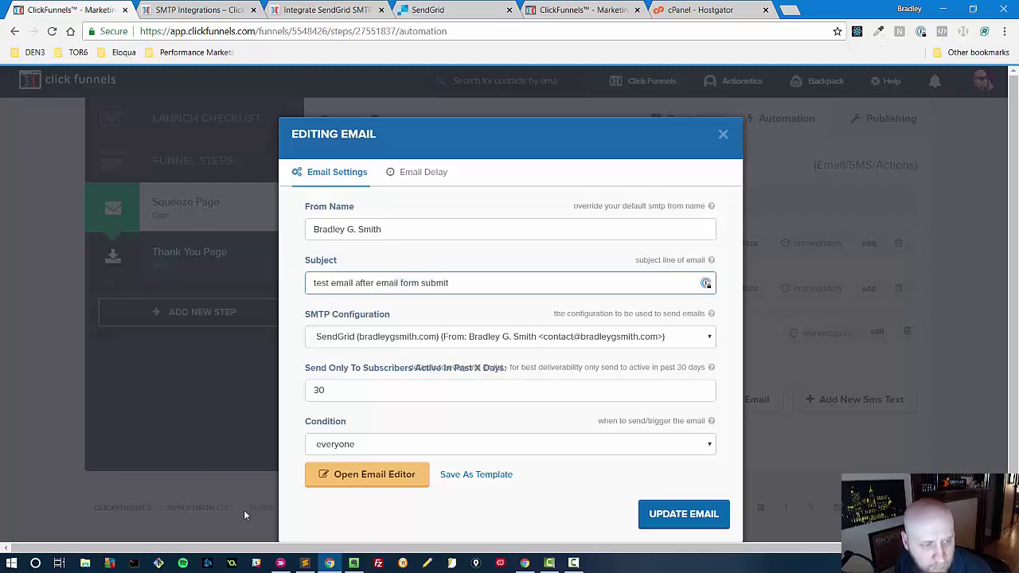
pyautogui.click(676, 517)
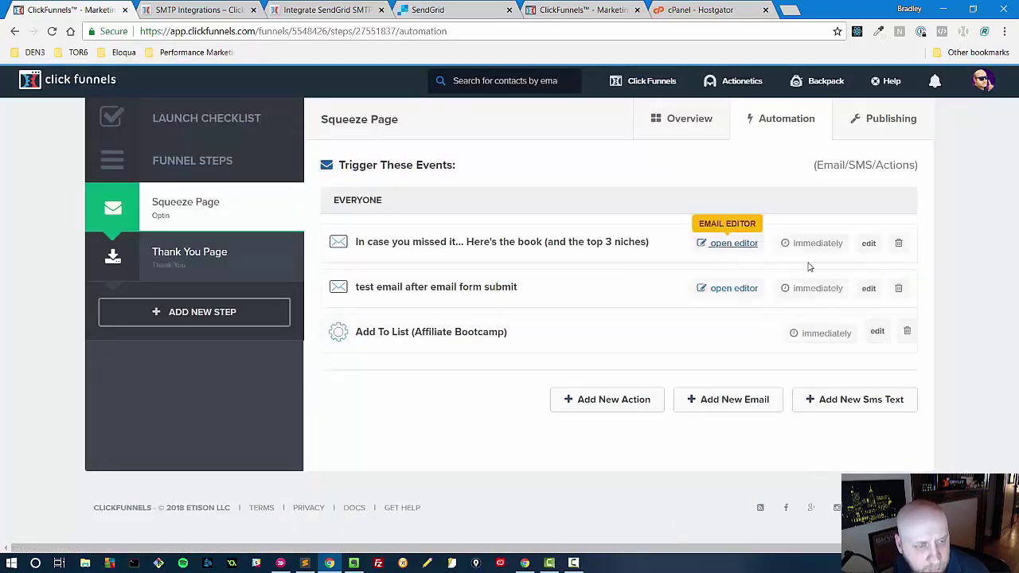
# - Check the email's delay settings, leaving it sent immediately, and close without changes
pyautogui.click(868, 288)
pyautogui.click(420, 172)
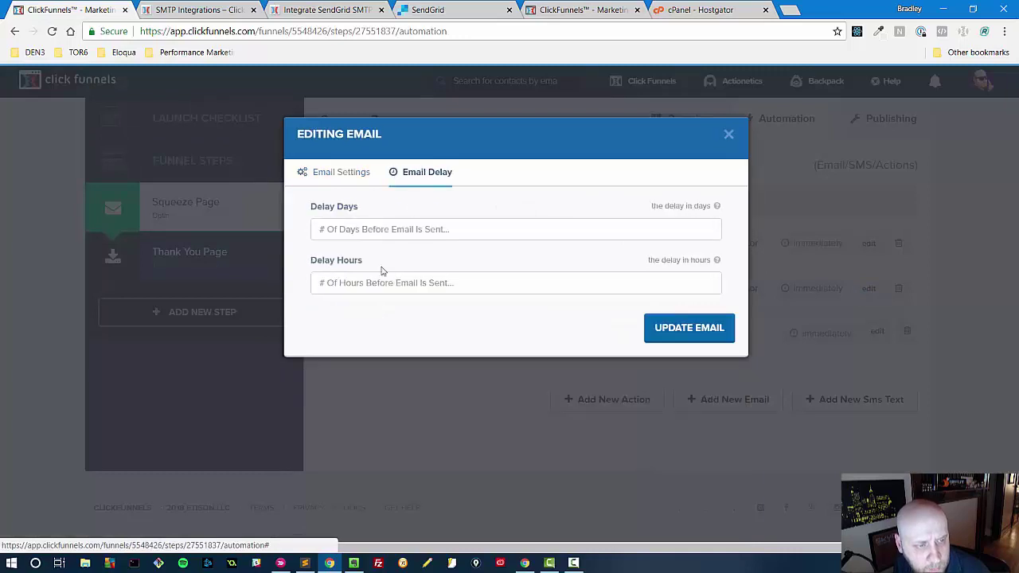
pyautogui.click(387, 231)
pyautogui.click(364, 279)
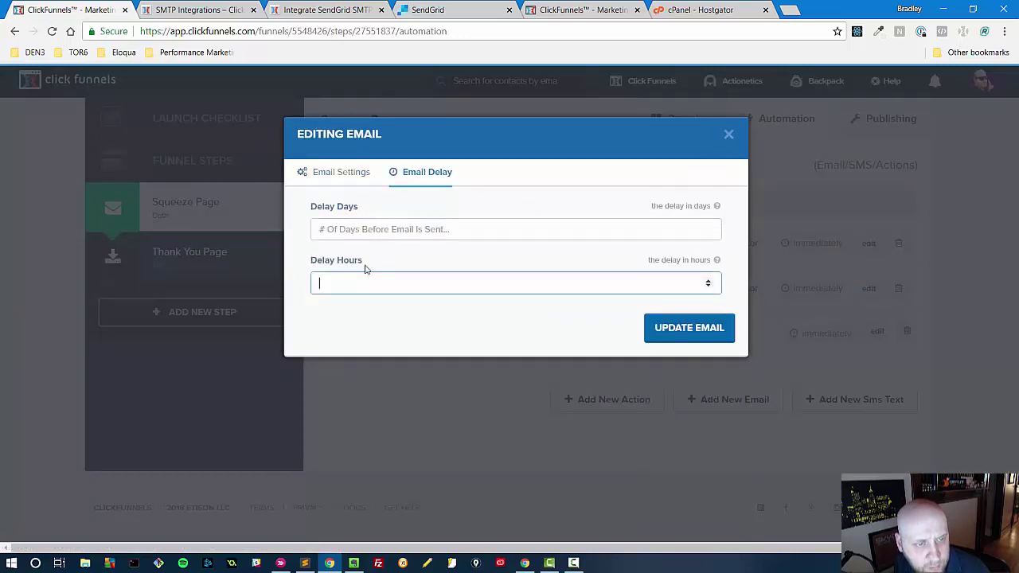
pyautogui.click(364, 230)
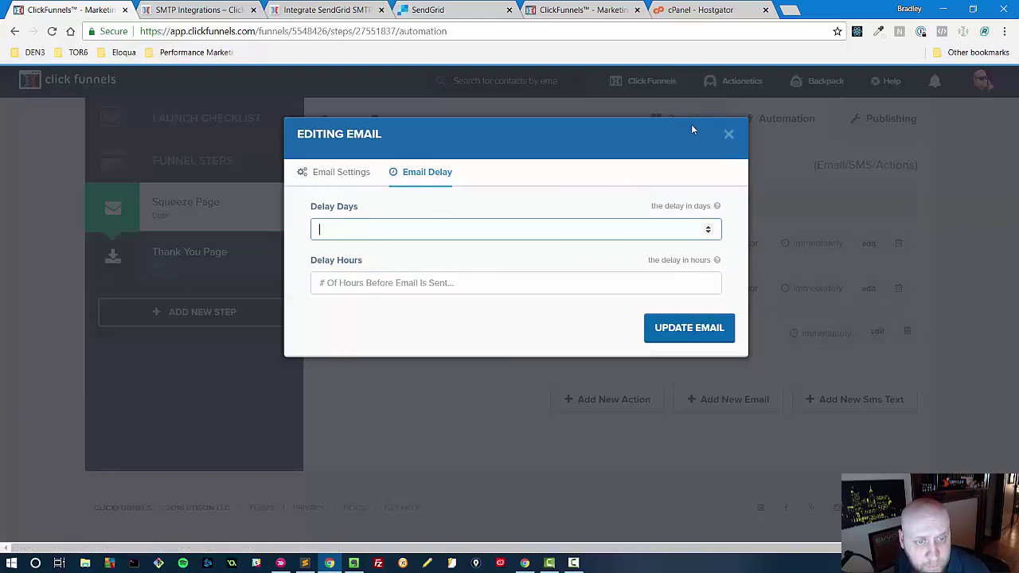
pyautogui.click(728, 134)
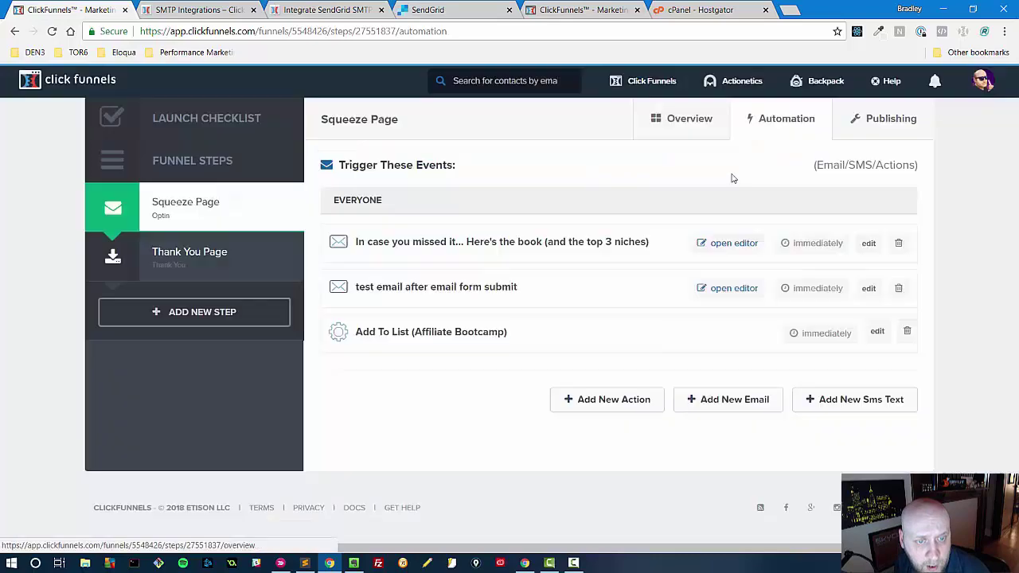
pyautogui.click(725, 290)
pyautogui.scroll(-12, 525, 367)
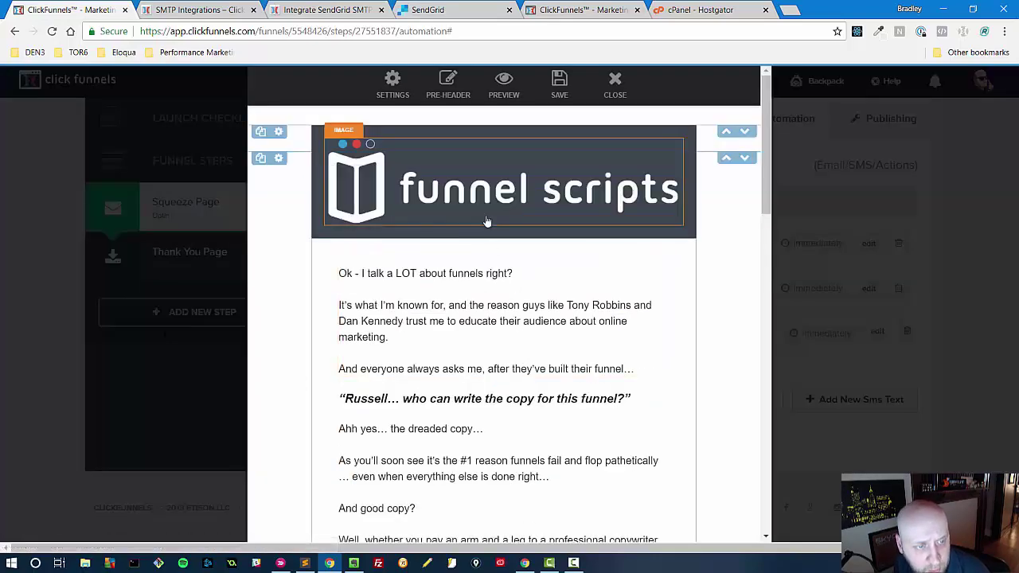
pyautogui.scroll(-3, 531, 337)
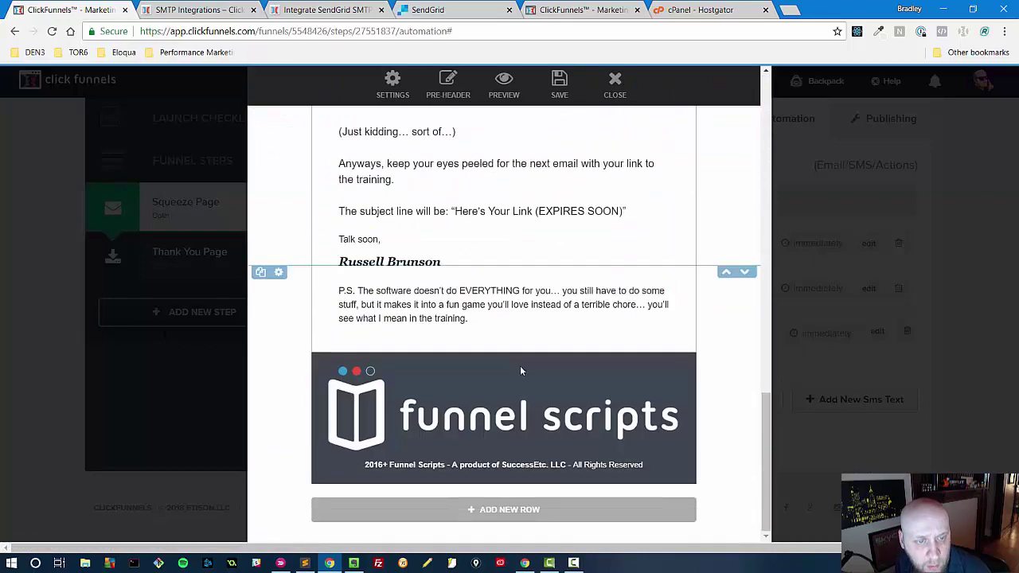
pyautogui.scroll(8, 527, 335)
pyautogui.scroll(8, 535, 343)
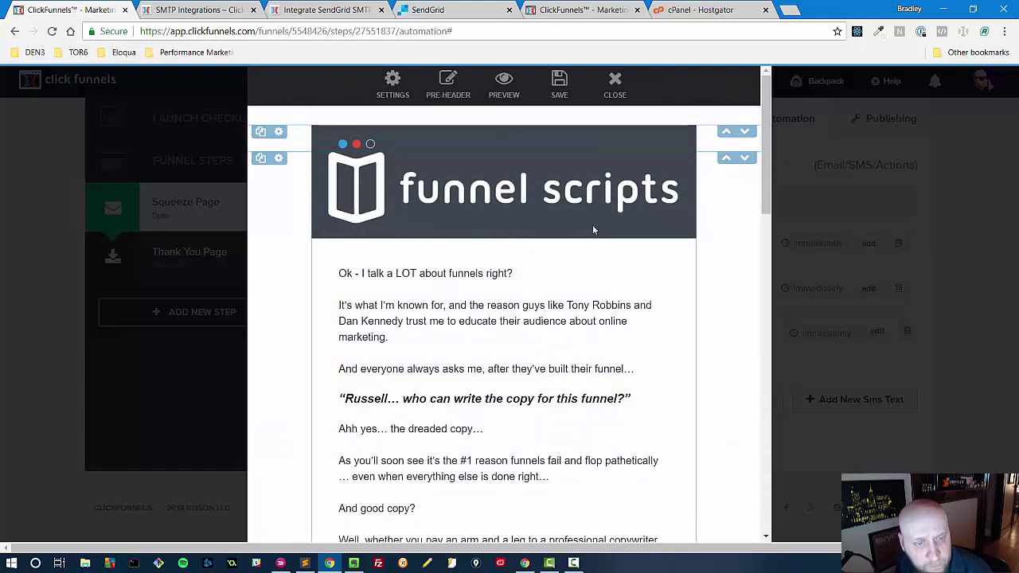
pyautogui.scroll(-1, 529, 332)
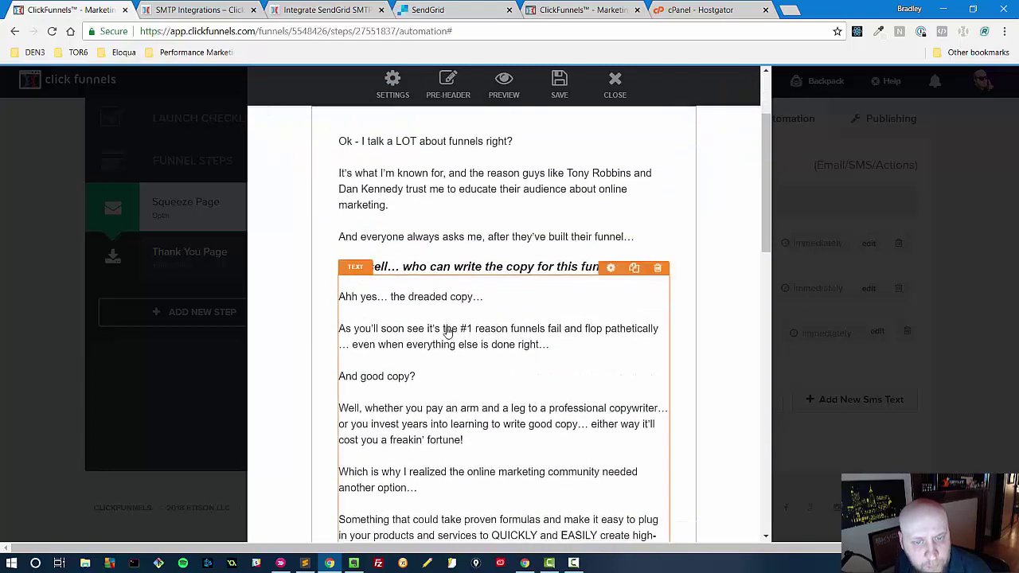
pyautogui.scroll(2, 494, 243)
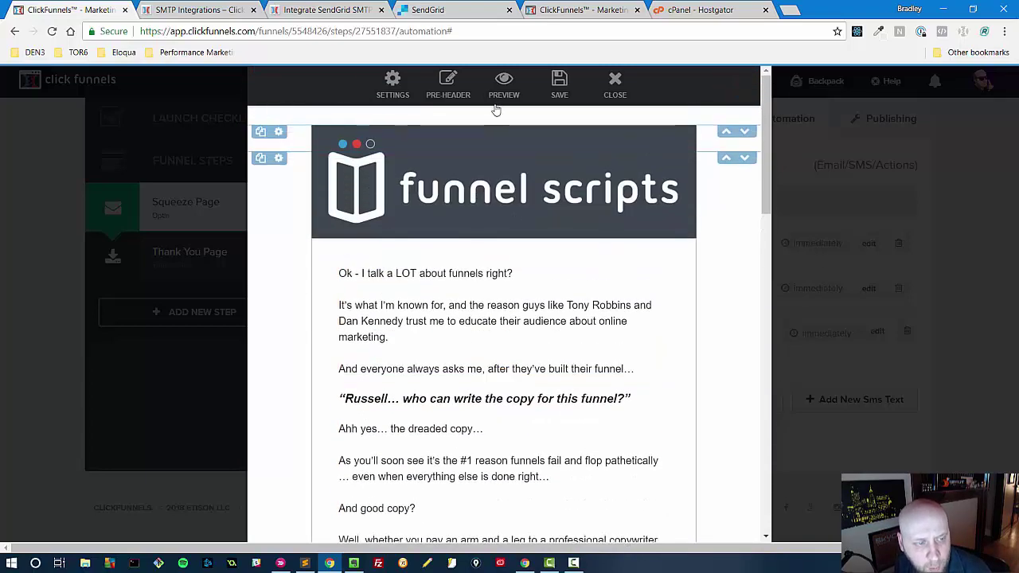
pyautogui.click(503, 228)
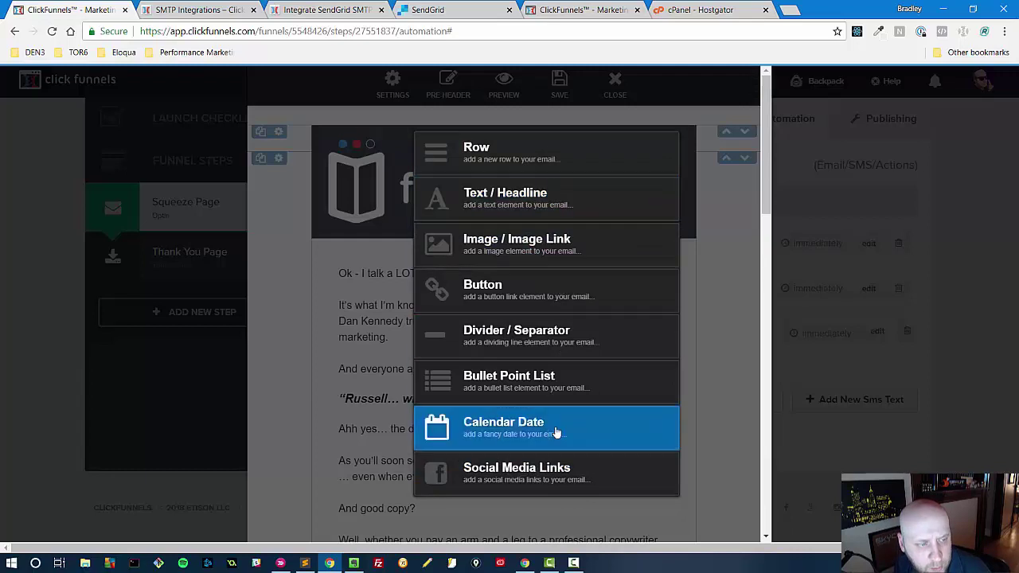
pyautogui.click(348, 311)
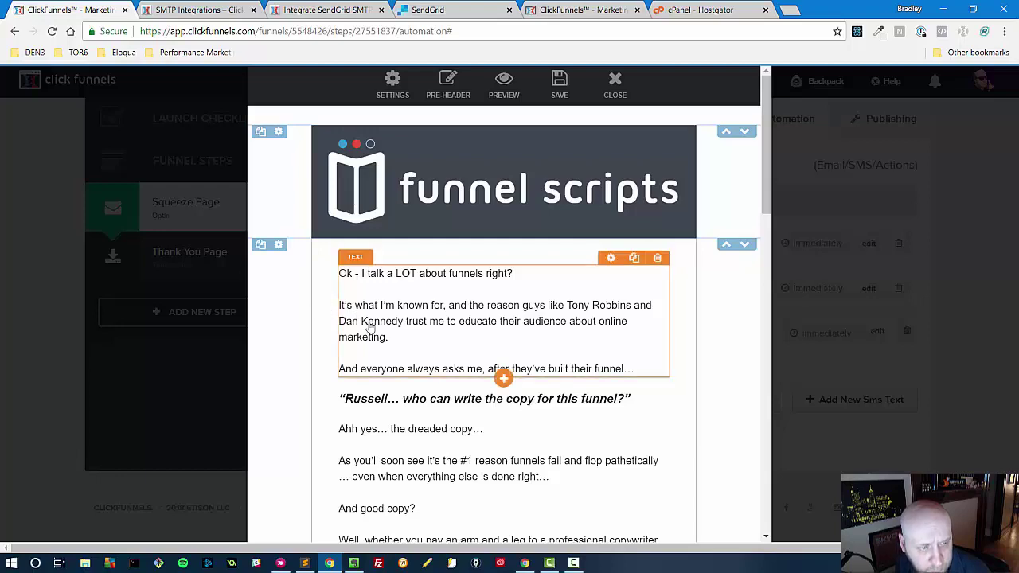
pyautogui.scroll(-12, 333, 338)
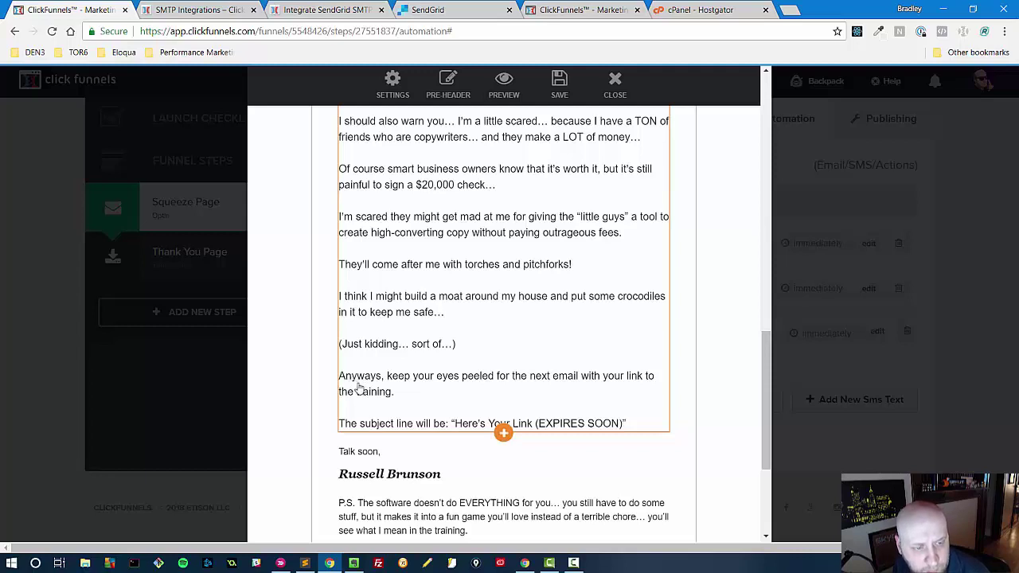
pyautogui.scroll(-3, 325, 389)
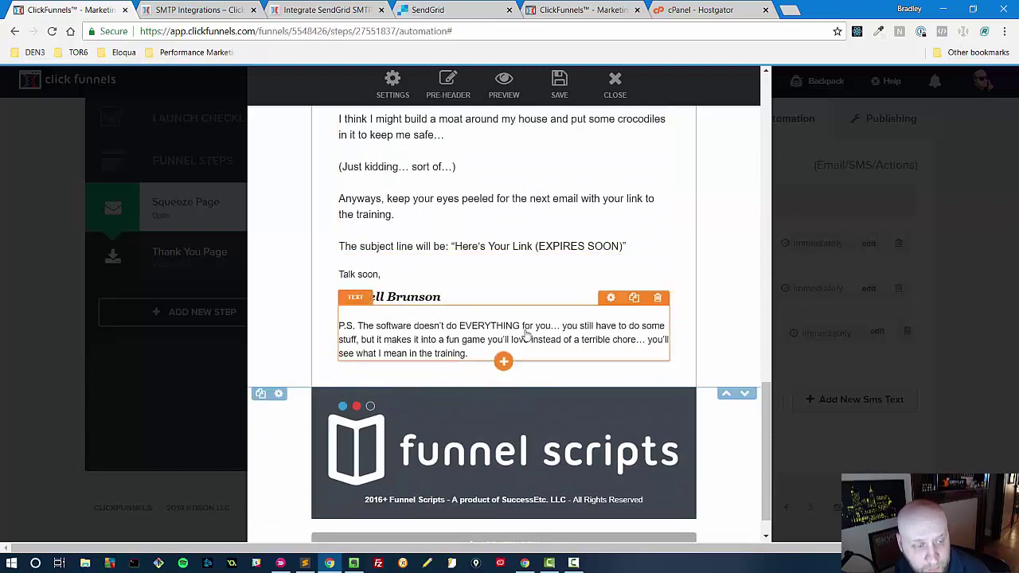
pyautogui.scroll(-1, 542, 350)
pyautogui.scroll(3, 541, 358)
pyautogui.scroll(2, 541, 361)
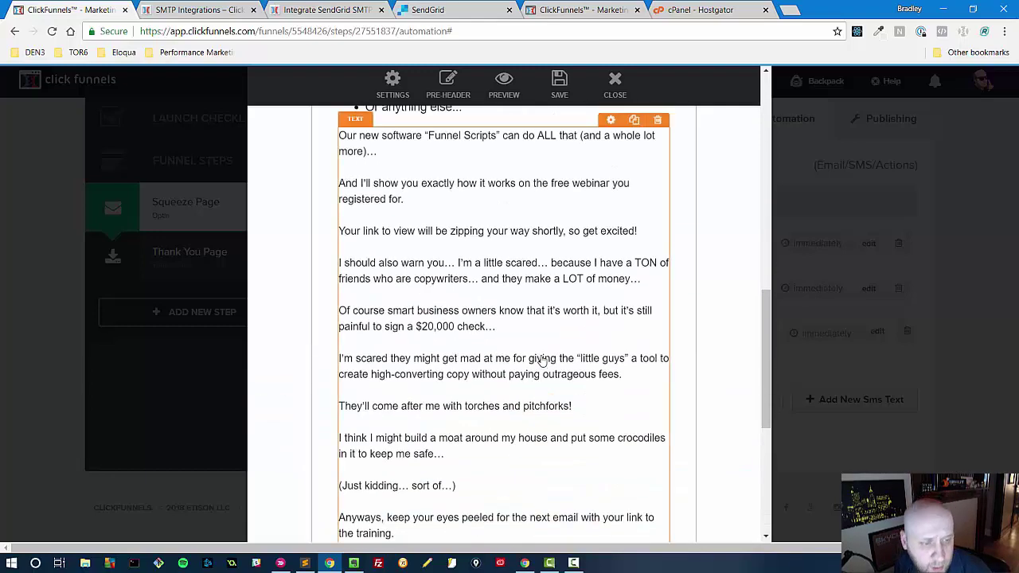
pyautogui.scroll(8, 518, 347)
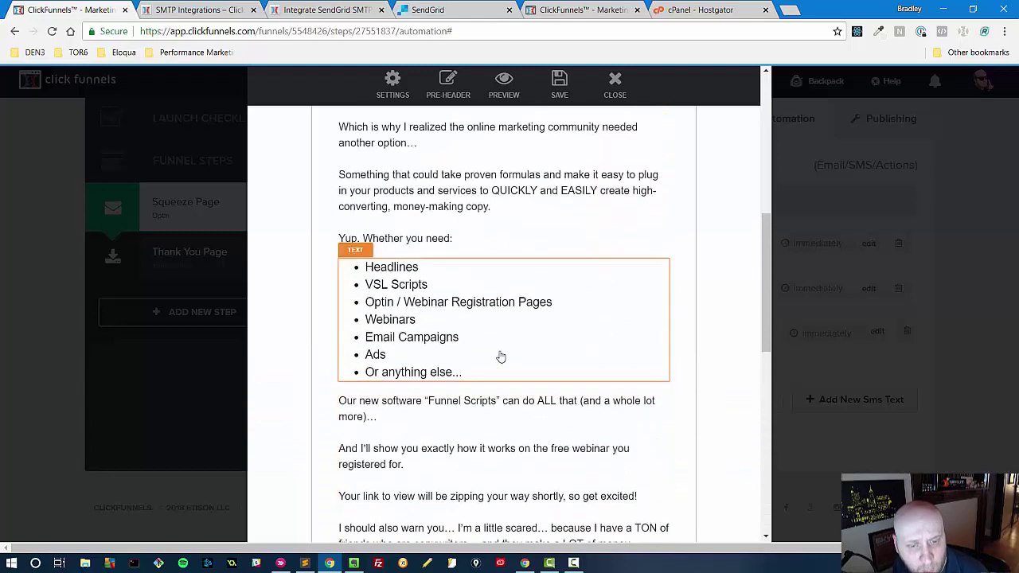
pyautogui.scroll(5, 516, 357)
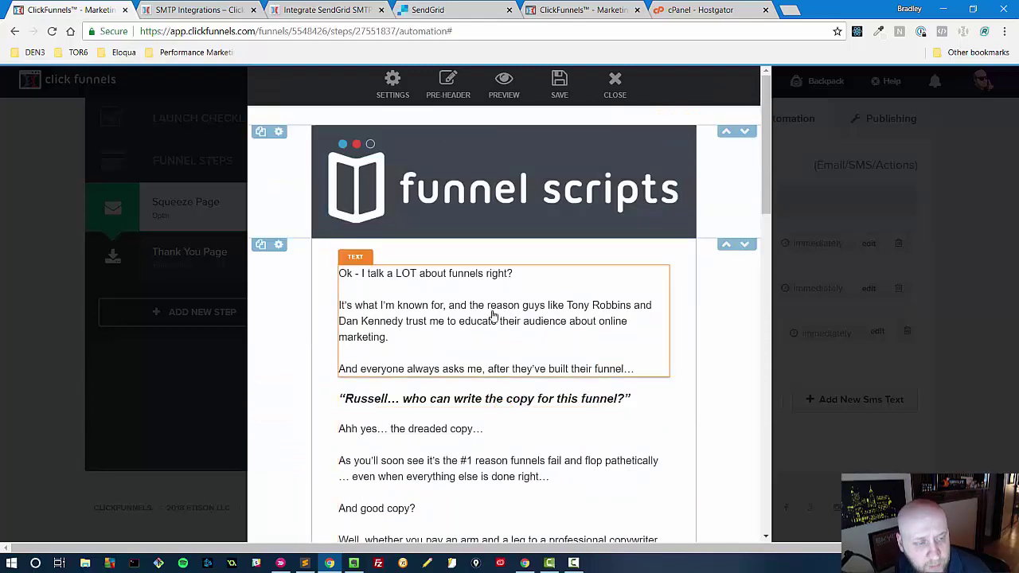
pyautogui.click(619, 102)
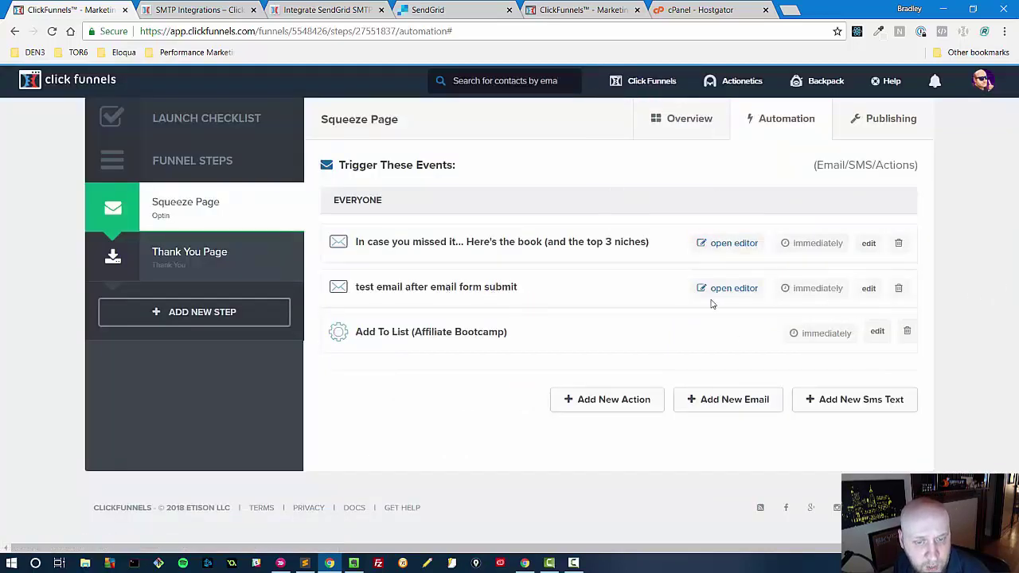
pyautogui.click(575, 10)
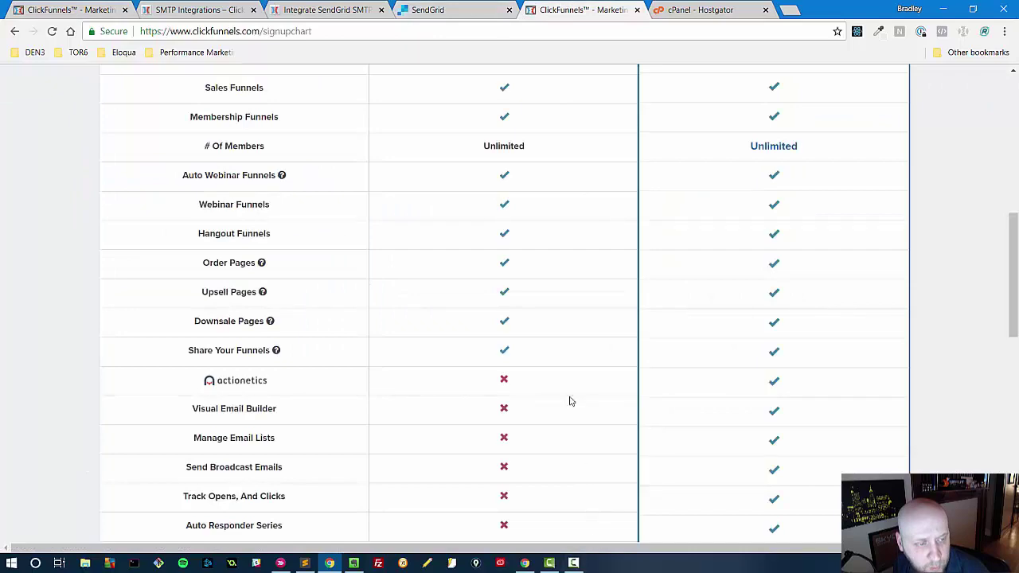
pyautogui.scroll(-4, 549, 366)
pyautogui.scroll(15, 542, 354)
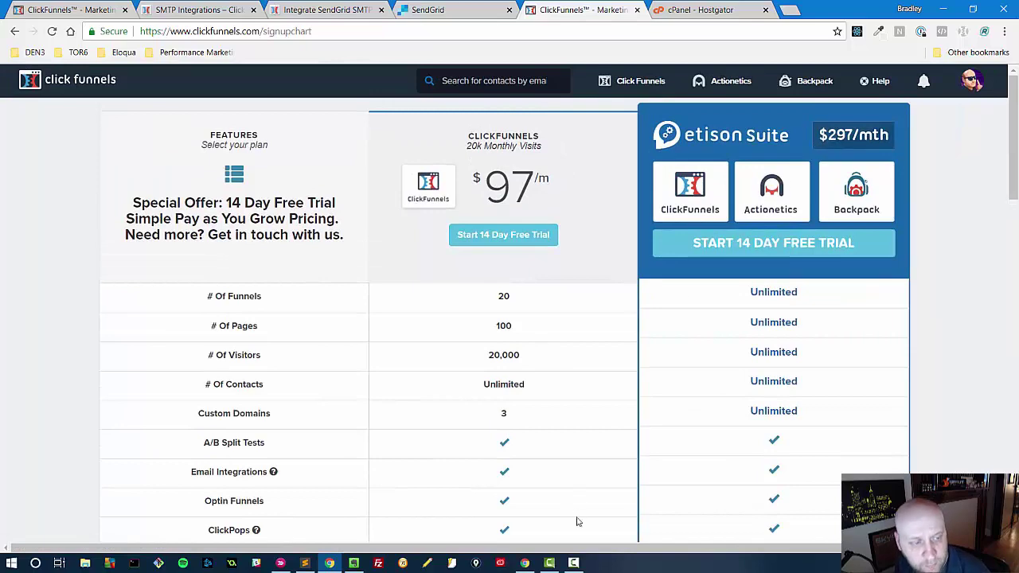
pyautogui.scroll(-10, 561, 431)
pyautogui.scroll(-15, 560, 431)
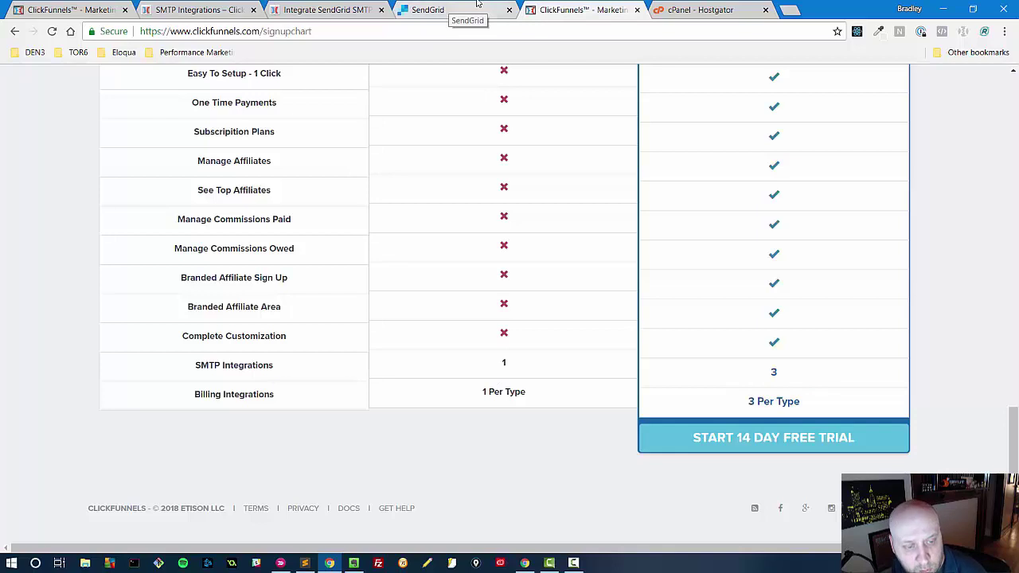
pyautogui.click(478, 8)
pyautogui.click(35, 8)
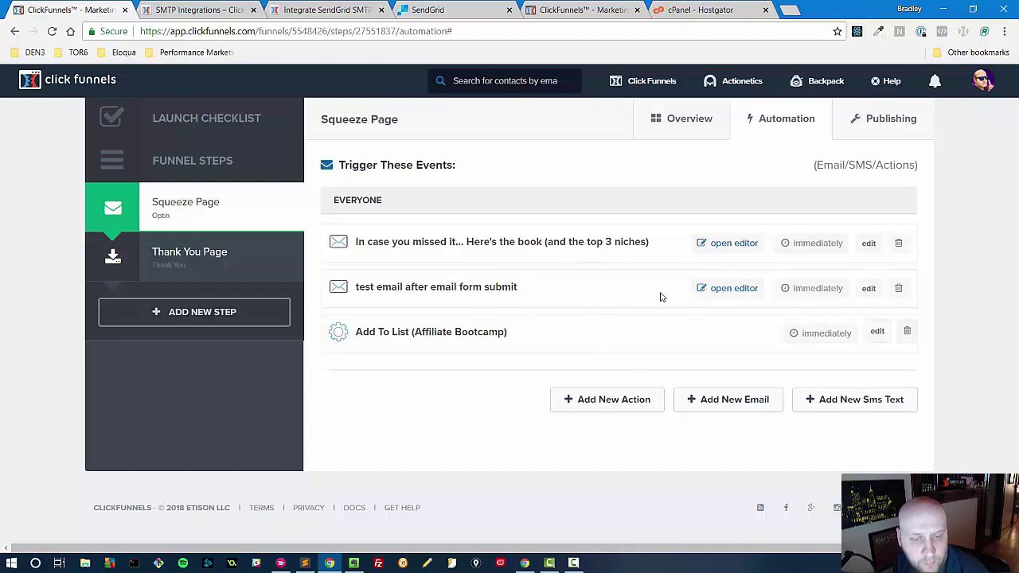
# - Delete the 'test email after email form submit' row from the Squeeze Page automation, confirming with OK
pyautogui.click(897, 289)
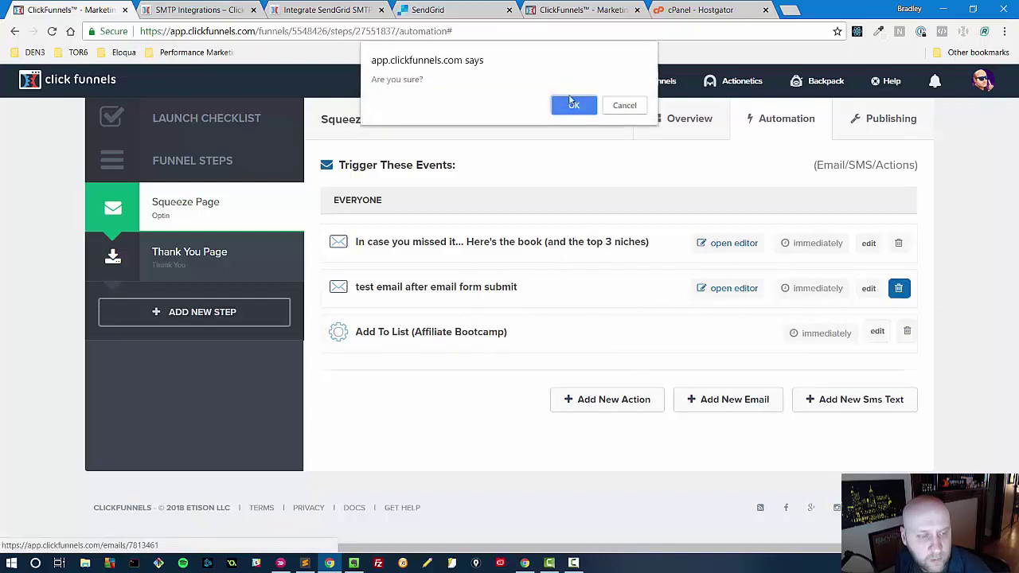
pyautogui.click(573, 105)
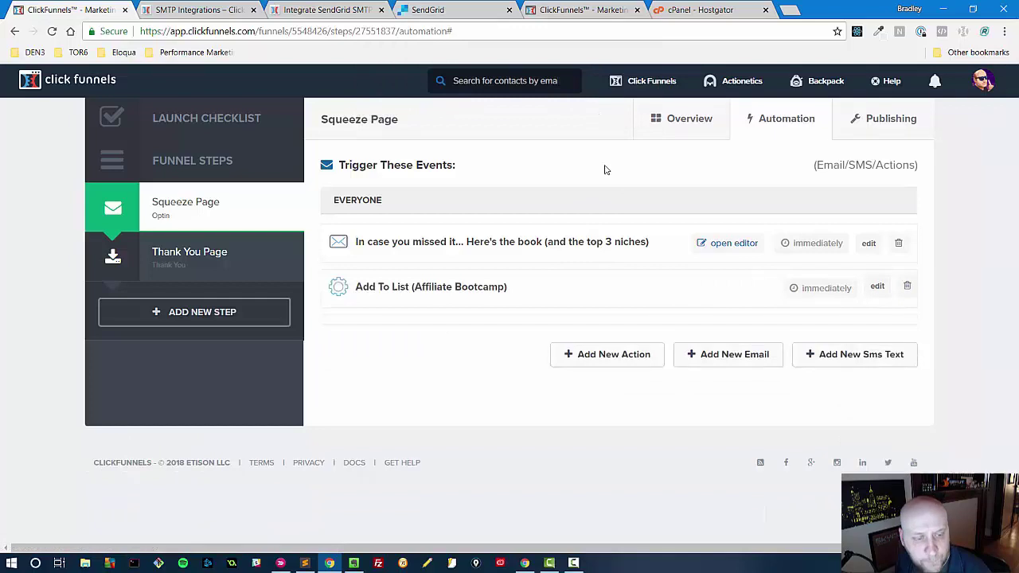